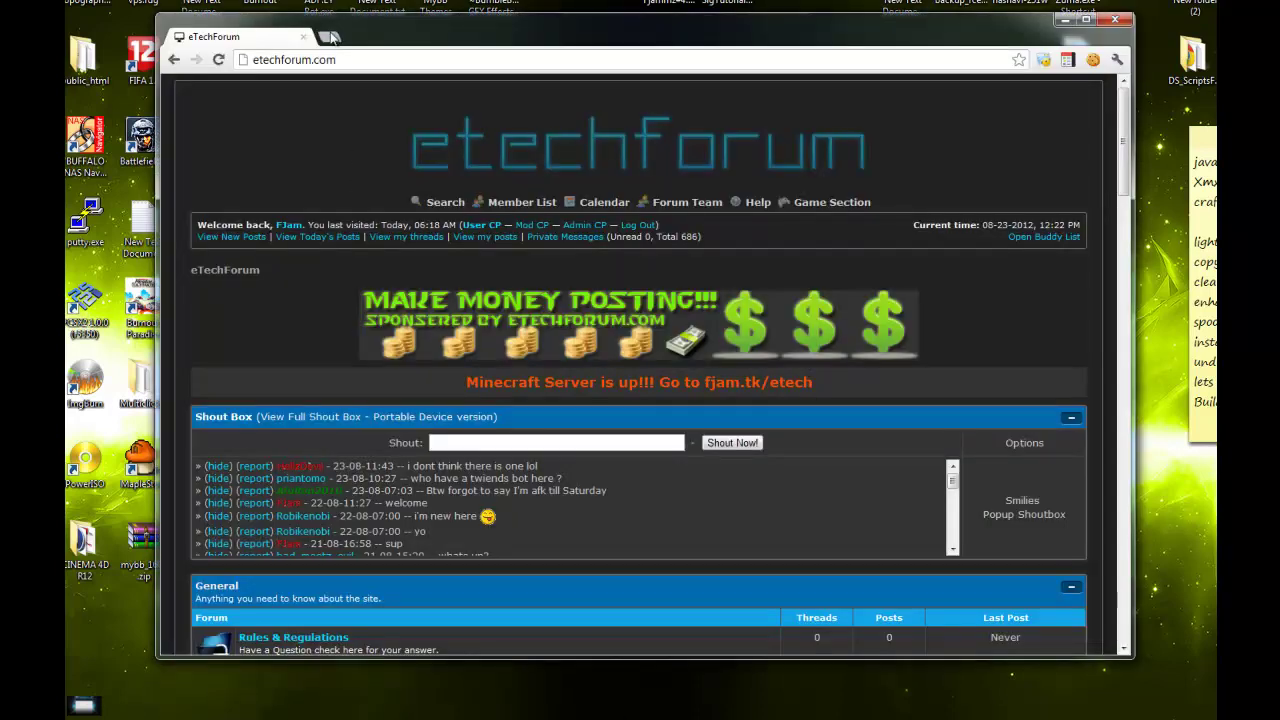
Step: Browse to mybb.com in a new tab and open its Downloads page offering MyBB 1.6.8
{"action": "left_click", "coordinate": [329, 37]}
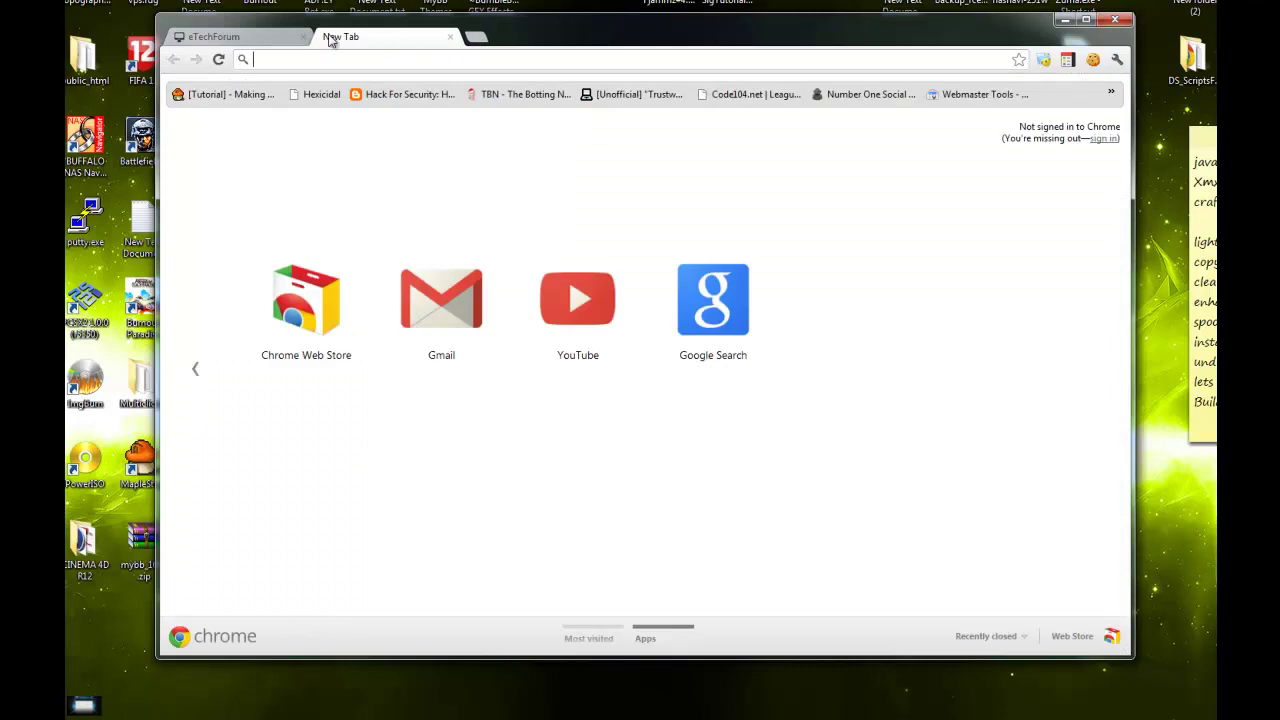
{"action": "type", "text": "my"}
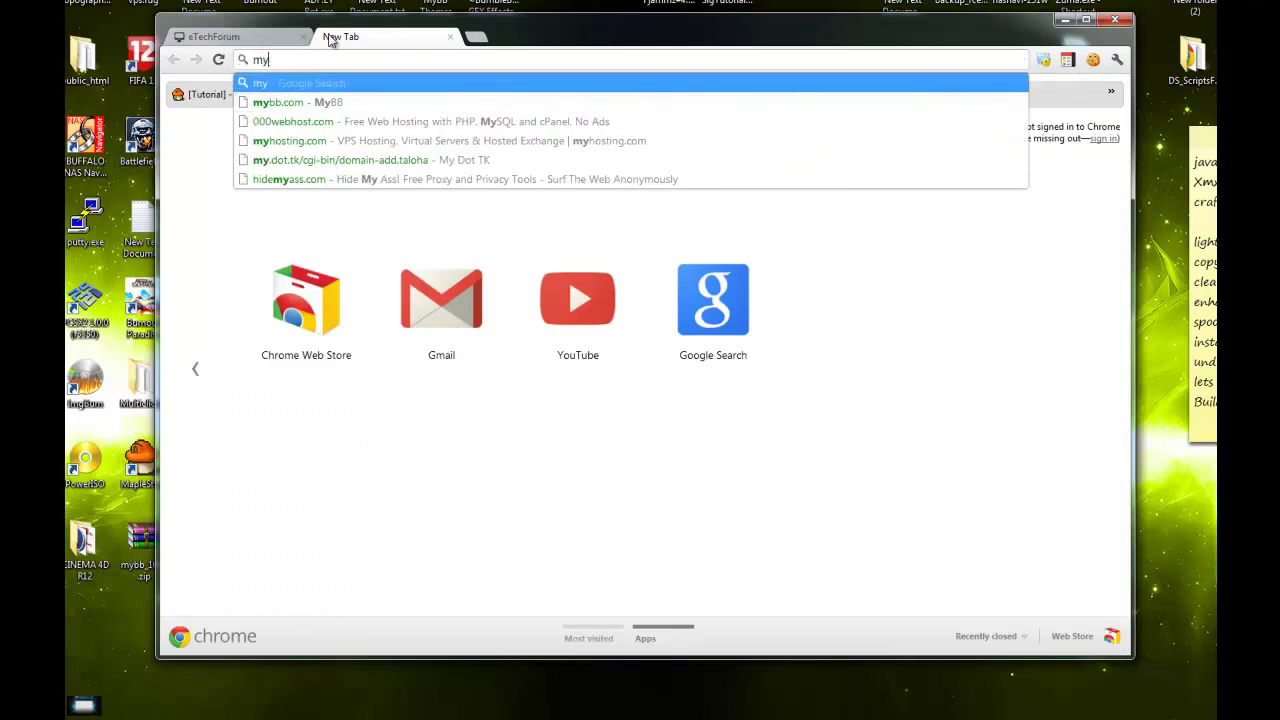
{"action": "type", "text": "bee"}
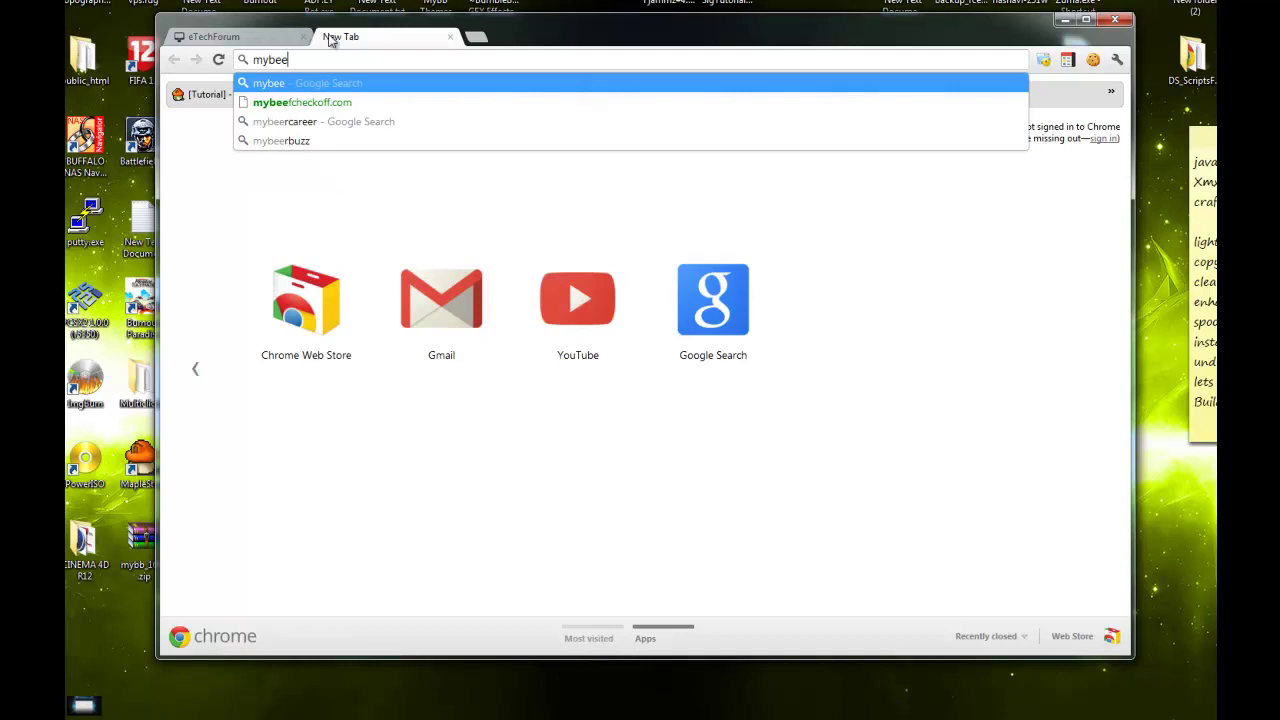
{"action": "key", "text": "BackSpace"}
{"action": "key", "text": "BackSpace"}
{"action": "type", "text": "b.com"}
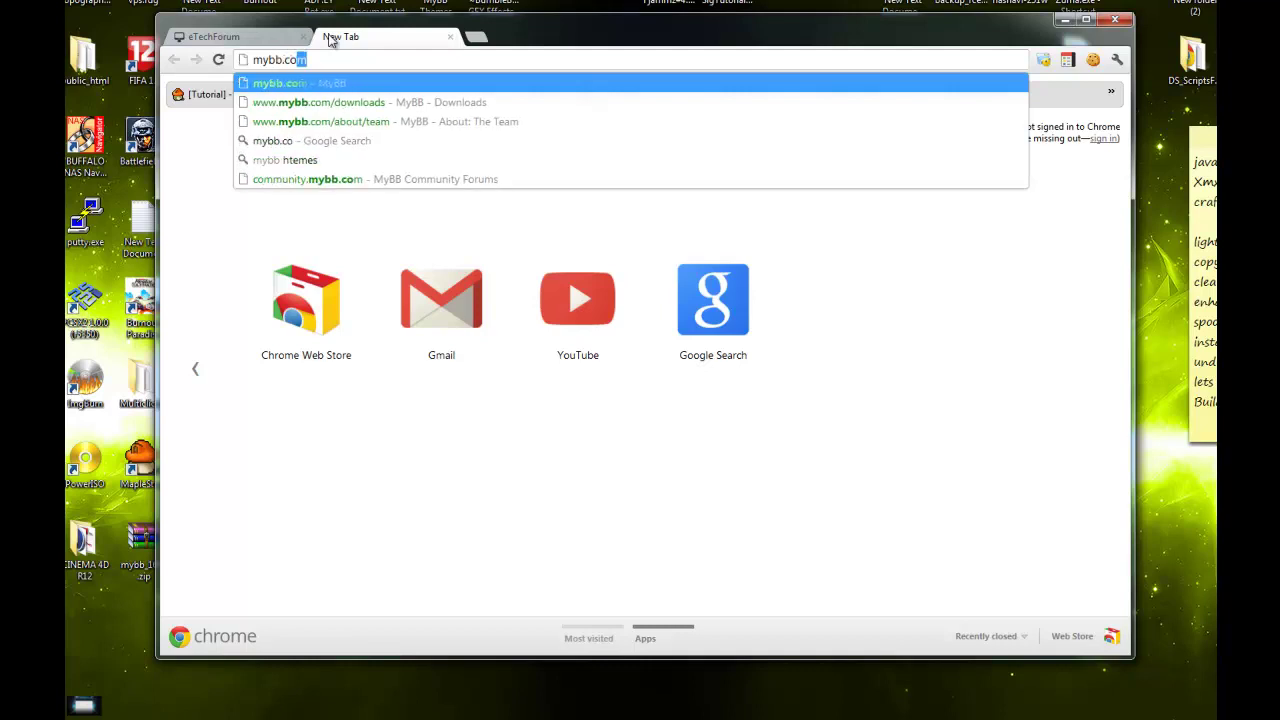
{"action": "key", "text": "Return"}
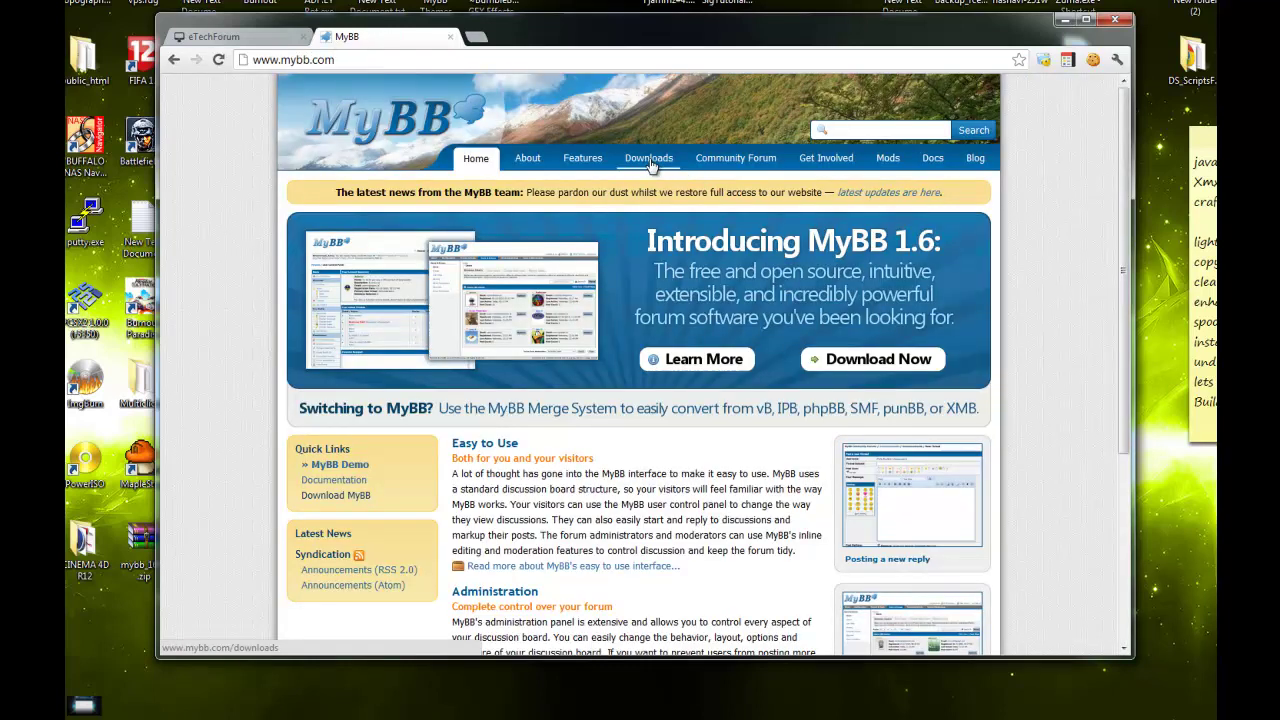
{"action": "left_click", "coordinate": [650, 160]}
{"action": "left_click_drag", "start_coordinate": [595, 40], "coordinate": [663, 36]}
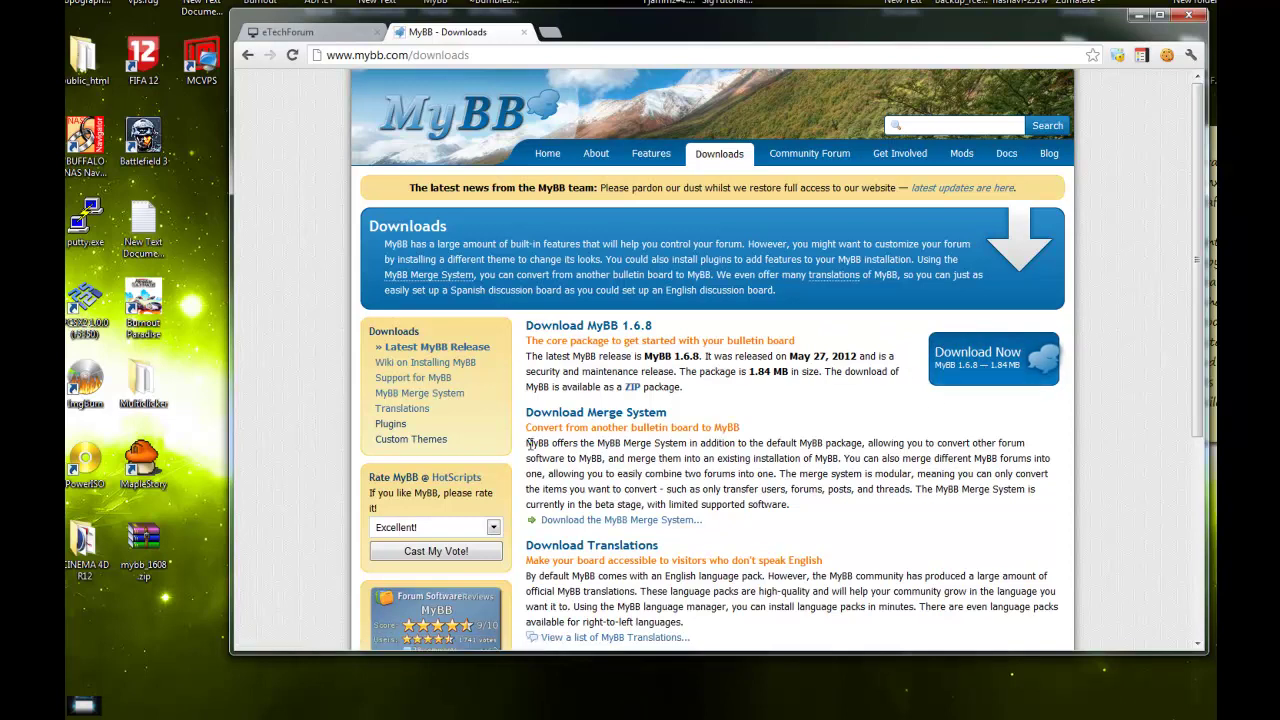
{"action": "left_click_drag", "start_coordinate": [97, 645], "coordinate": [110, 613]}
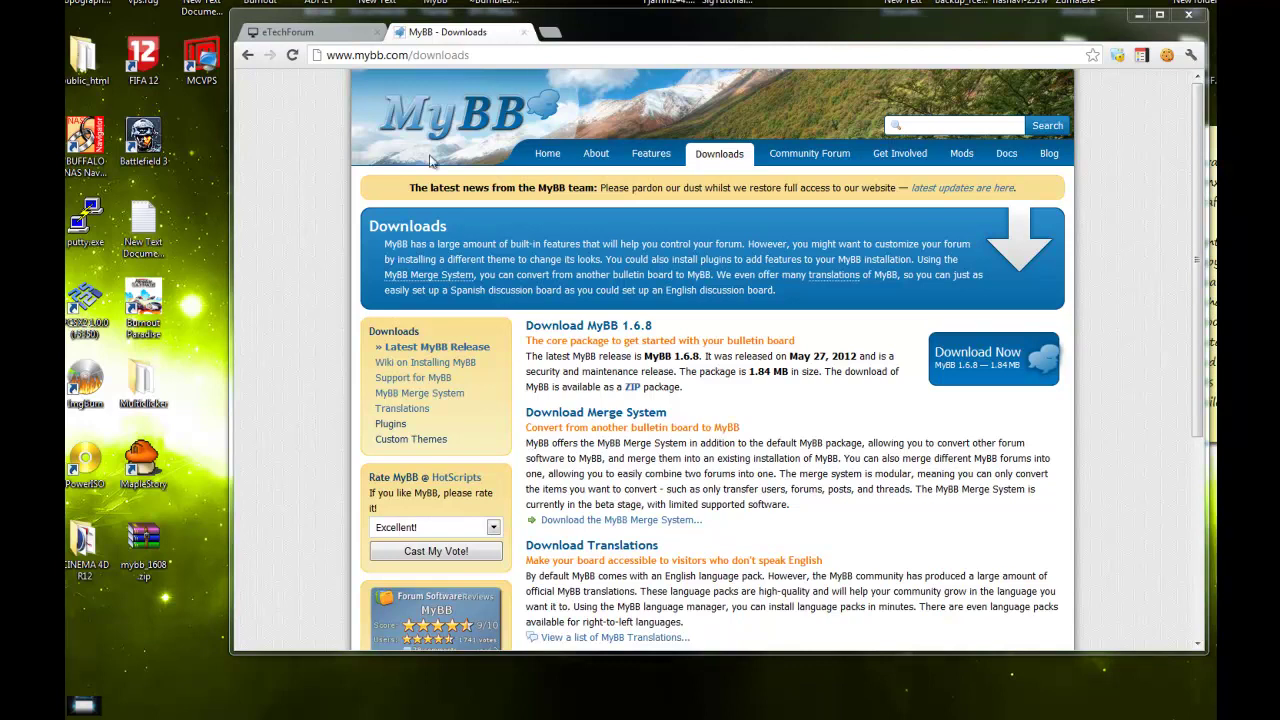
Step: Open mybb_1608.zip in WinRAR, drag its Upload folder onto the desktop, and close the archive
{"action": "double_click", "coordinate": [143, 545]}
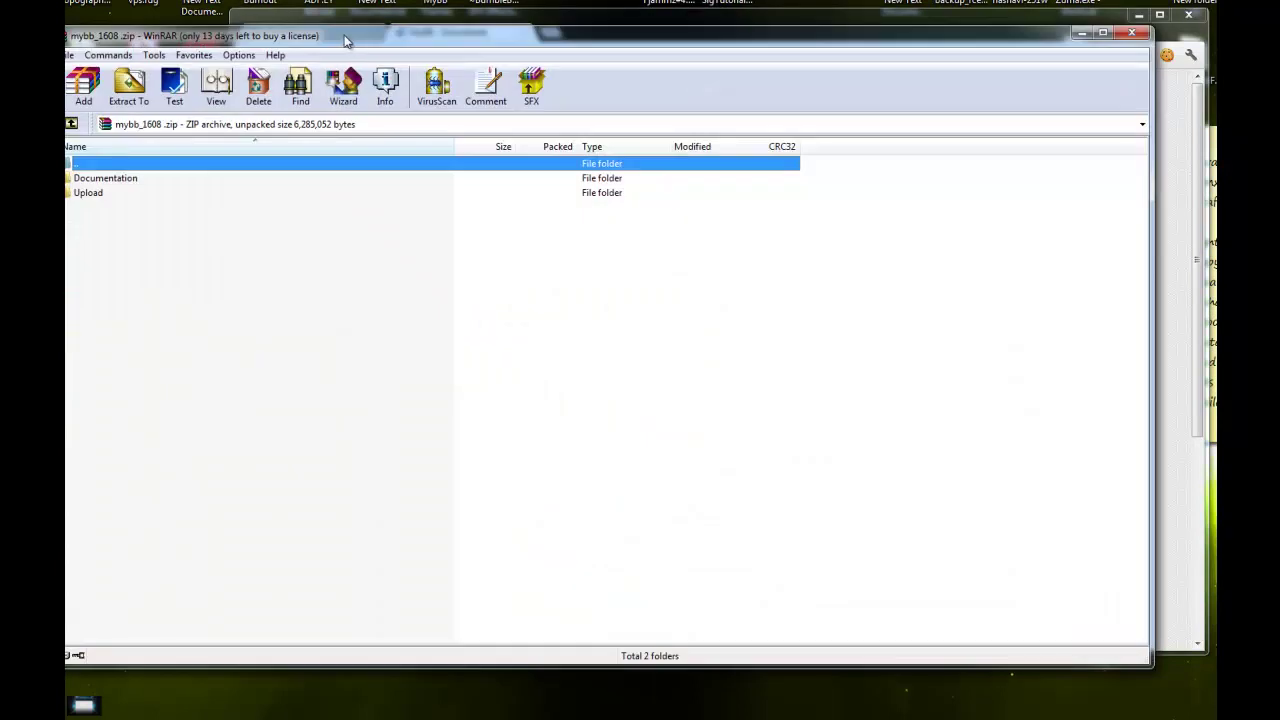
{"action": "left_click_drag", "start_coordinate": [344, 37], "coordinate": [446, 22]}
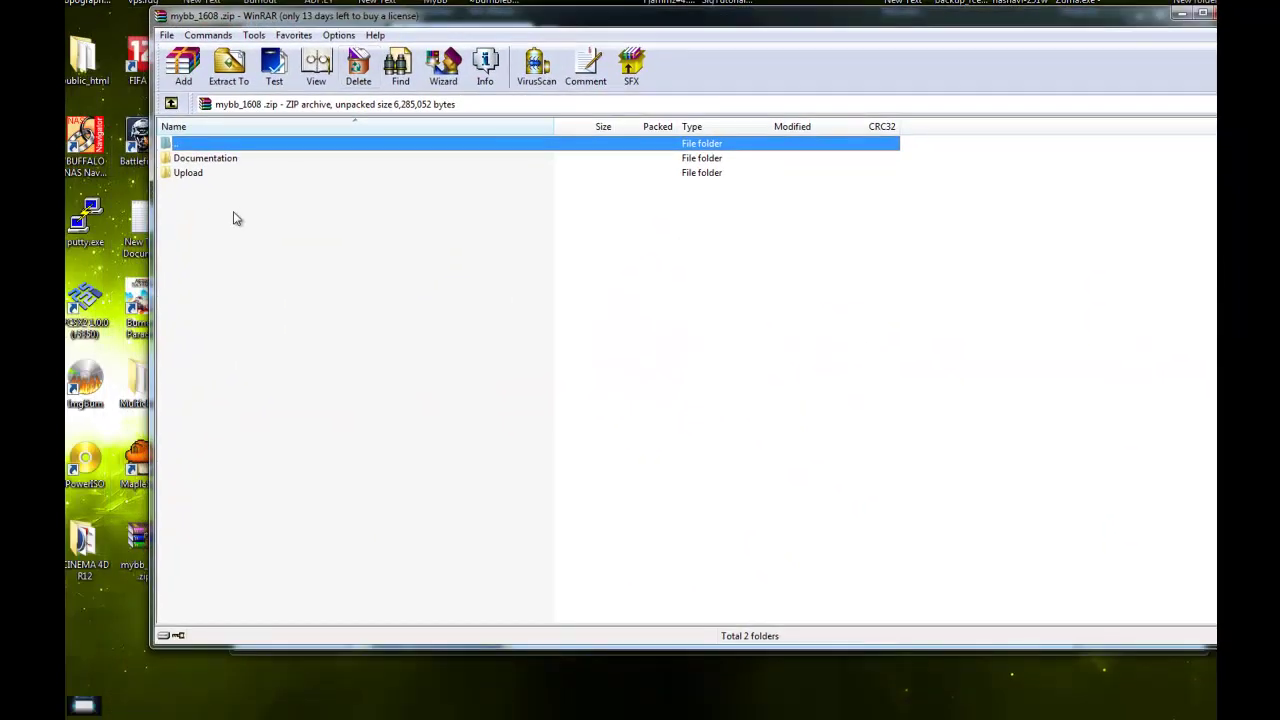
{"action": "left_click_drag", "start_coordinate": [233, 211], "coordinate": [208, 163]}
{"action": "left_click", "coordinate": [199, 187]}
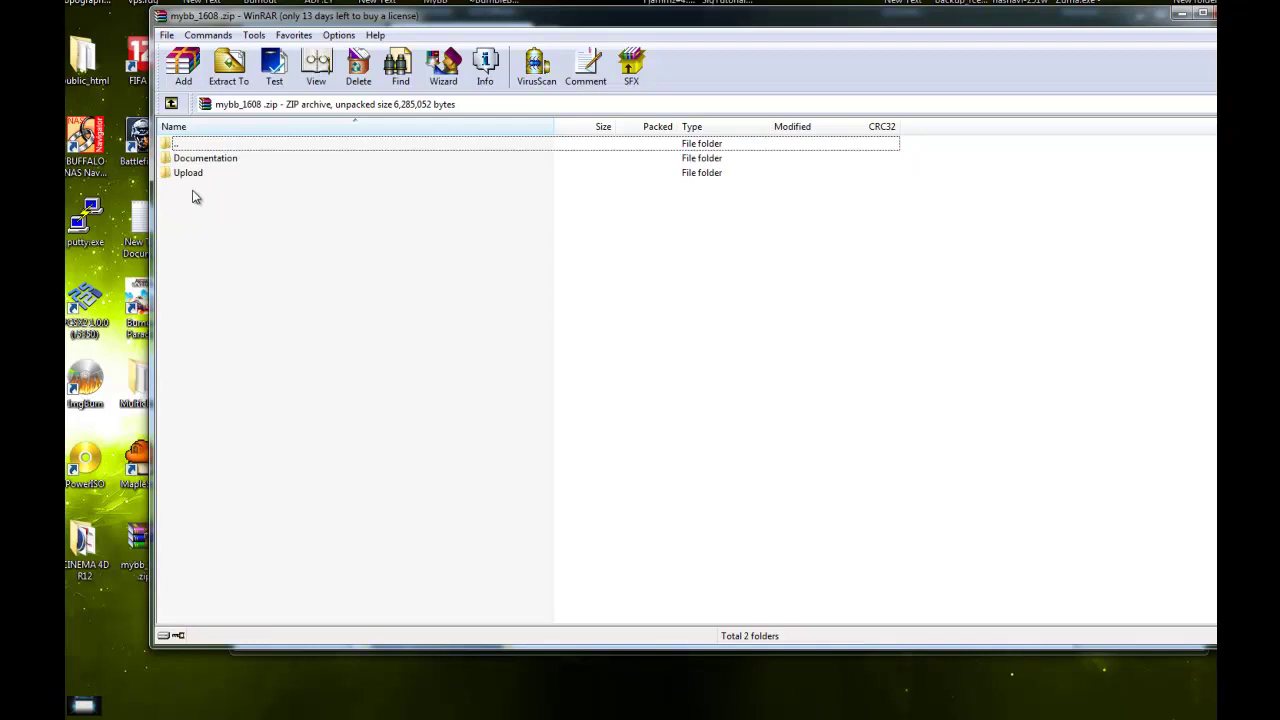
{"action": "left_click_drag", "start_coordinate": [188, 176], "coordinate": [119, 617]}
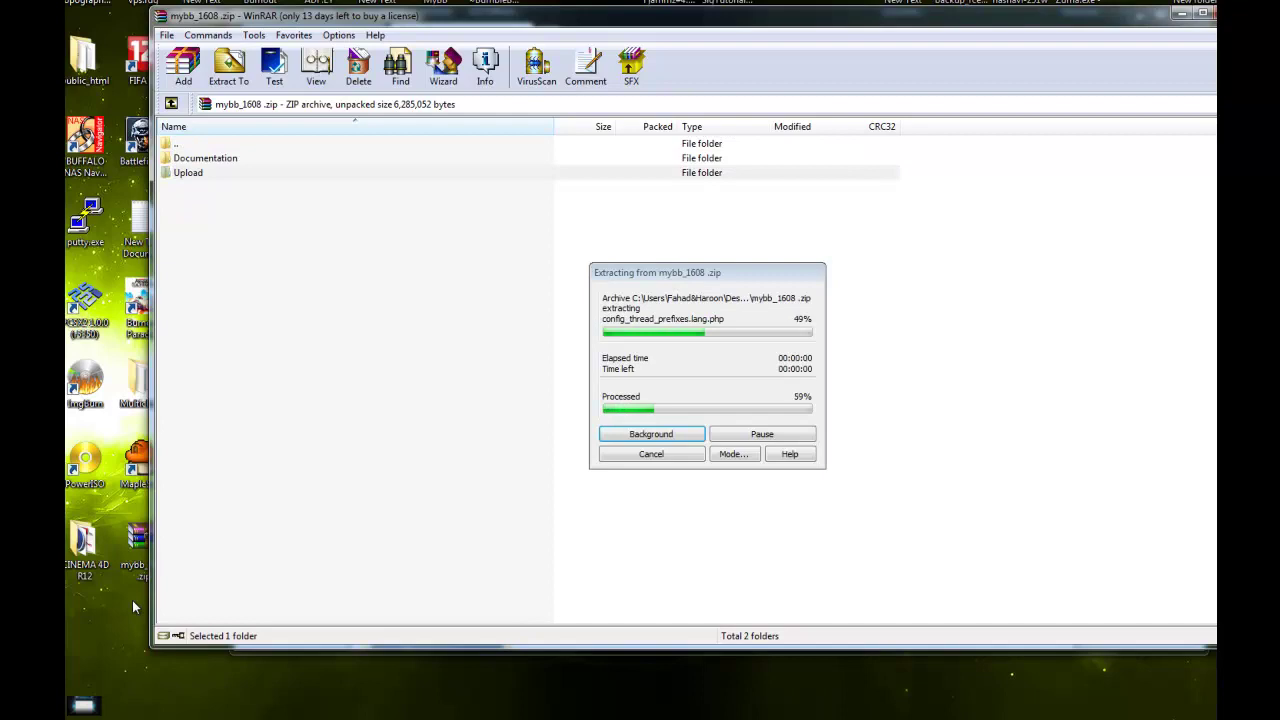
{"action": "left_click", "coordinate": [200, 563]}
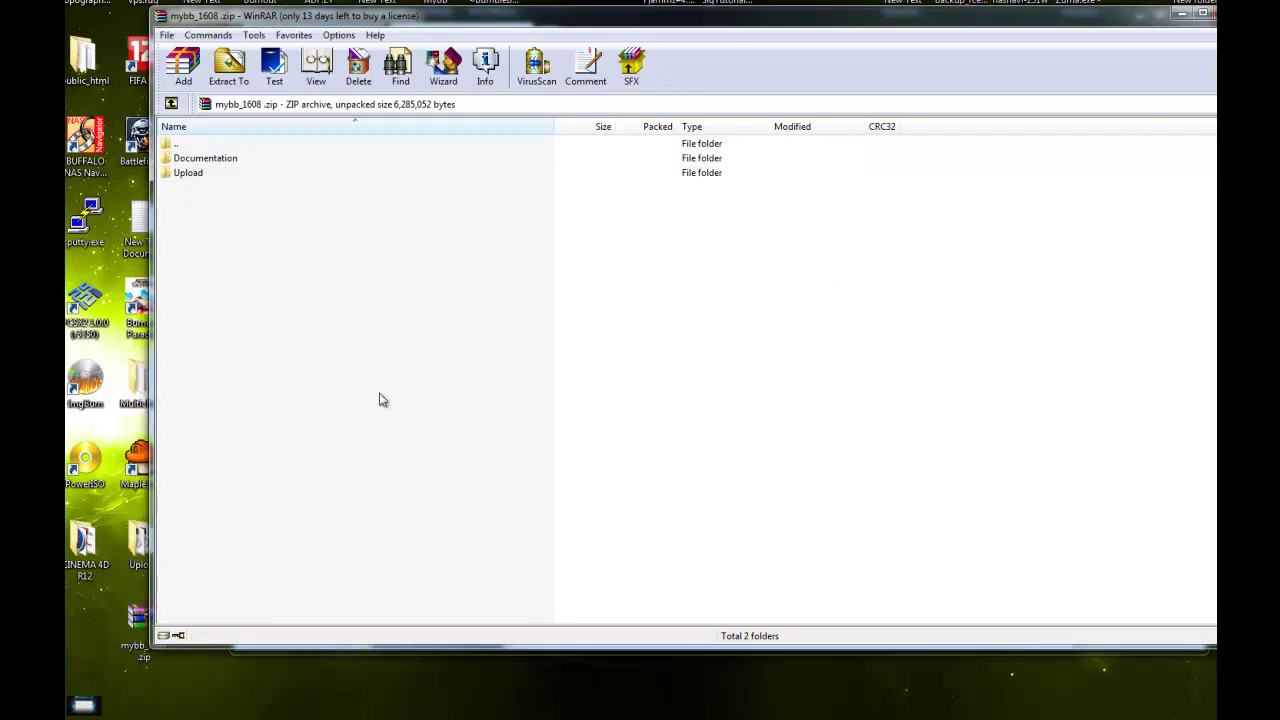
{"action": "key", "text": "alt+F4"}
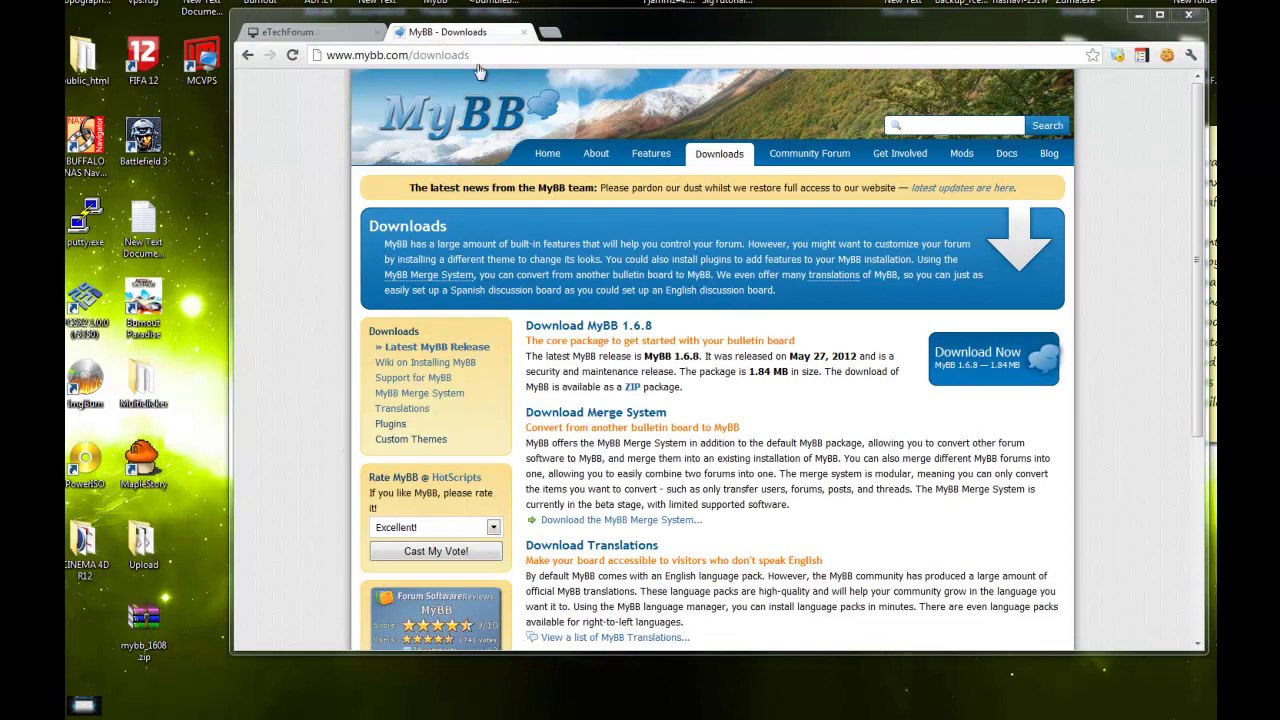
Step: Load 000webhost, log in to the members area with the captcha, and open the first domain's cPanel
{"action": "left_click_drag", "start_coordinate": [655, 36], "coordinate": [589, 50]}
{"action": "left_click", "coordinate": [526, 72]}
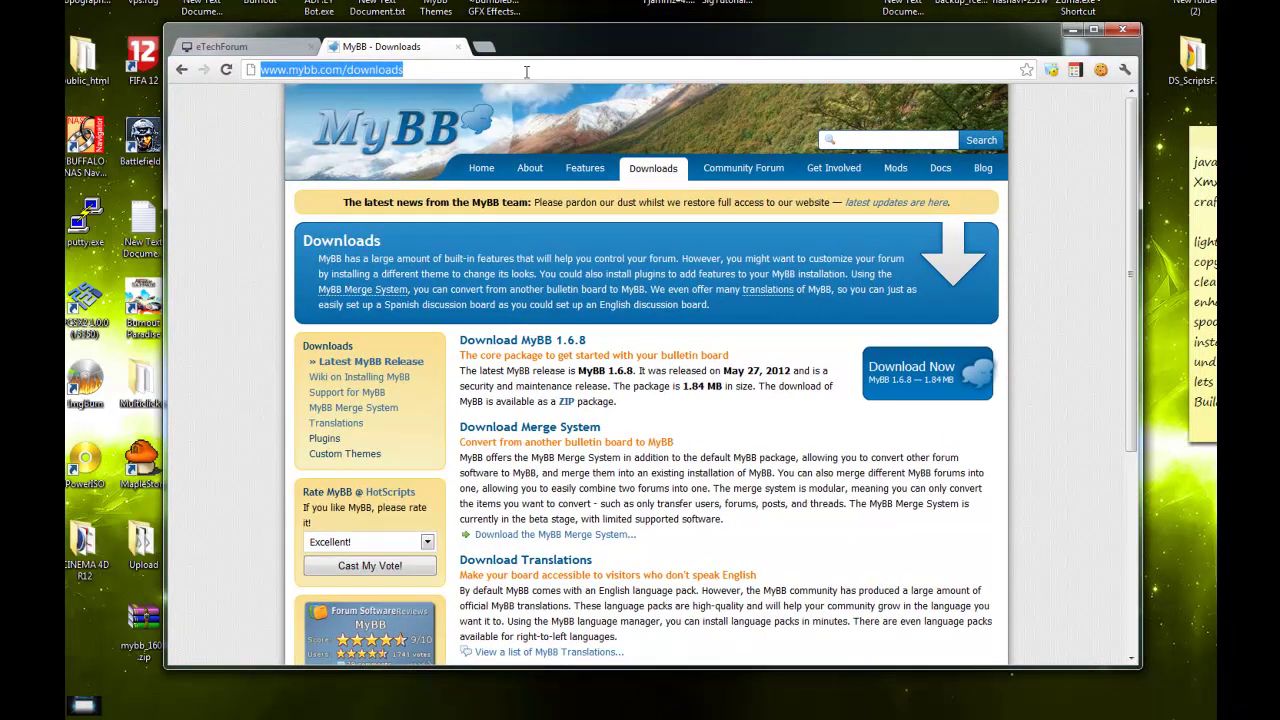
{"action": "type", "text": "000webhost"}
{"action": "key", "text": "Return"}
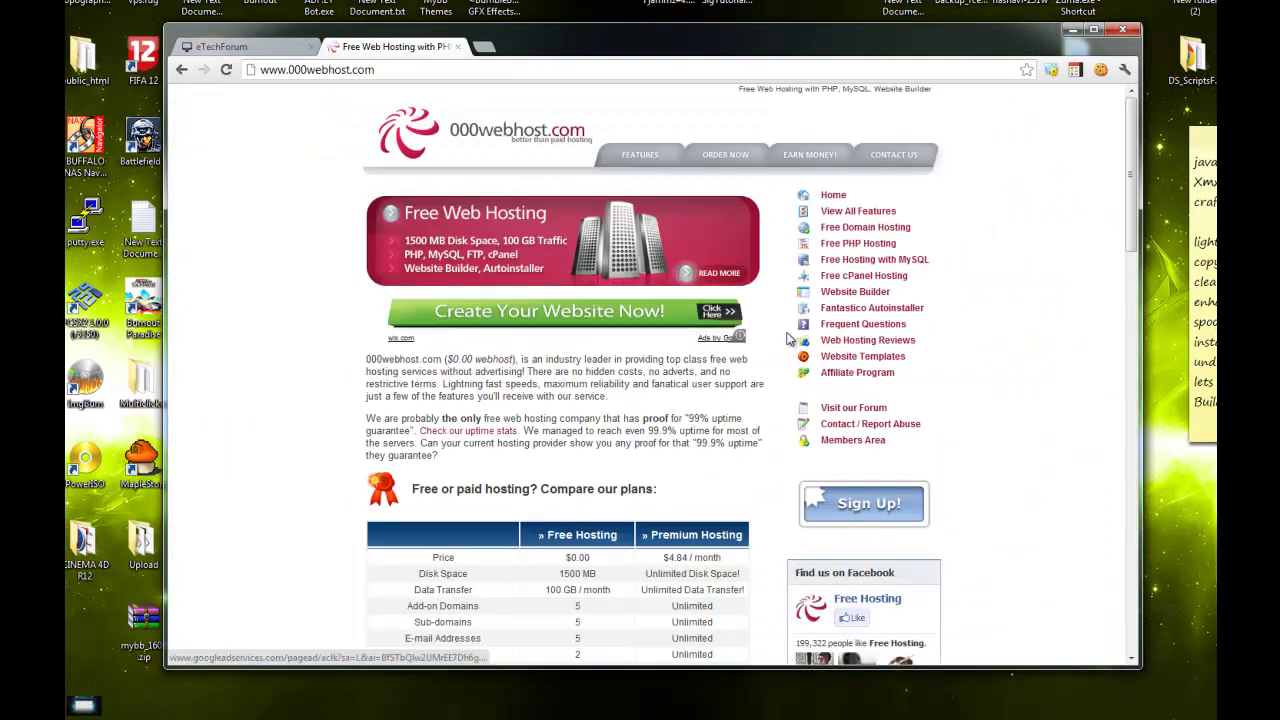
{"action": "left_click", "coordinate": [853, 440]}
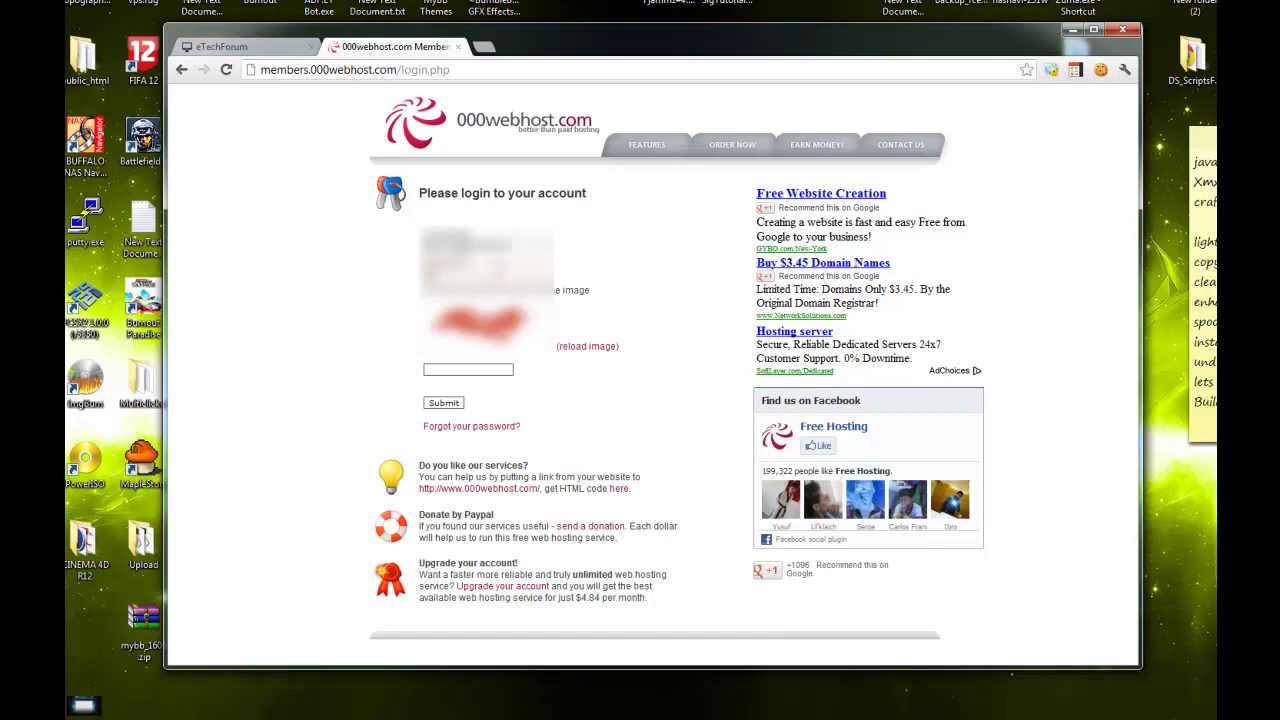
{"action": "left_click", "coordinate": [476, 370]}
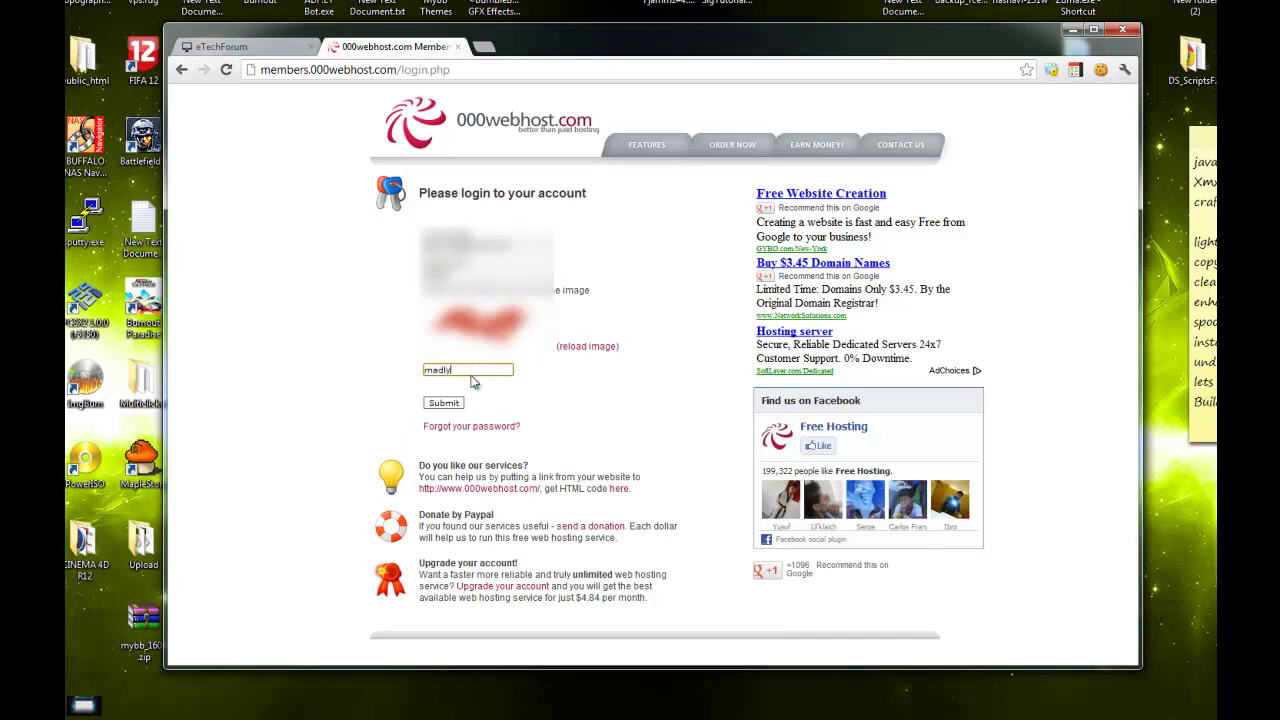
{"action": "left_click", "coordinate": [443, 402]}
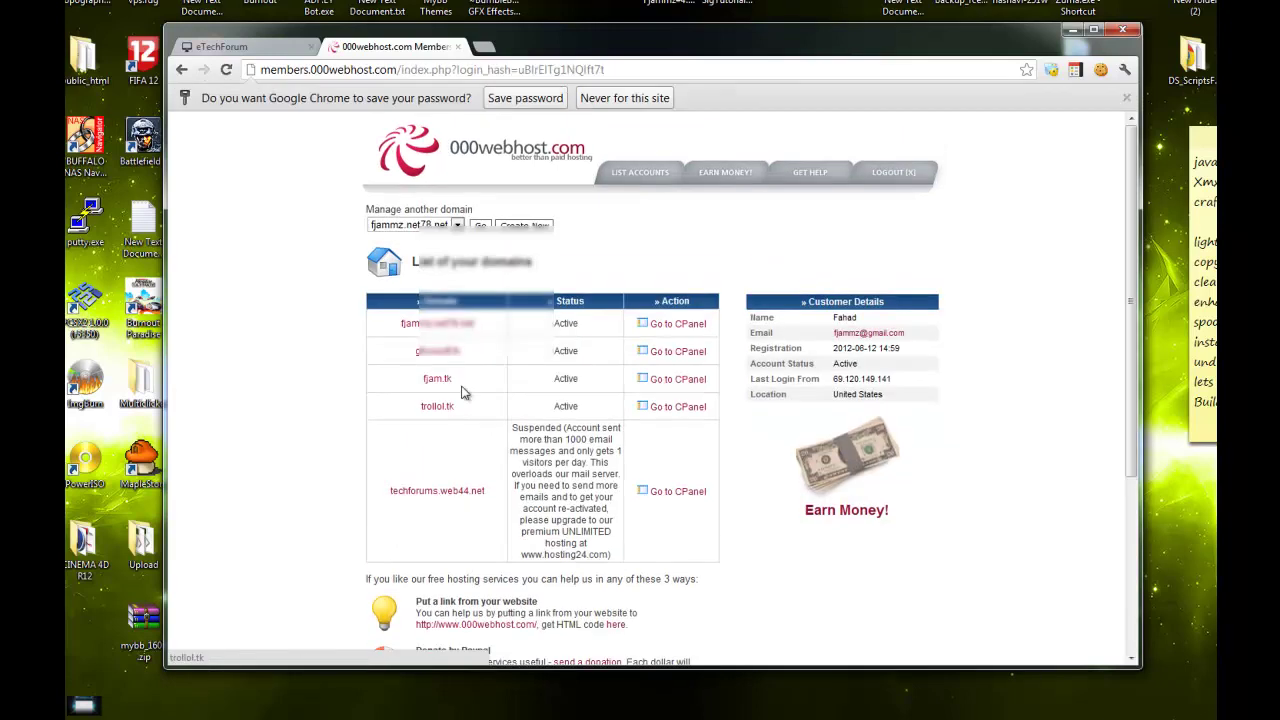
{"action": "left_click", "coordinate": [668, 325]}
Step: On the MySQL page, delete the first existing database and return to the database list
{"action": "scroll", "coordinate": [679, 352], "scroll_direction": "down", "scroll_amount": 1}
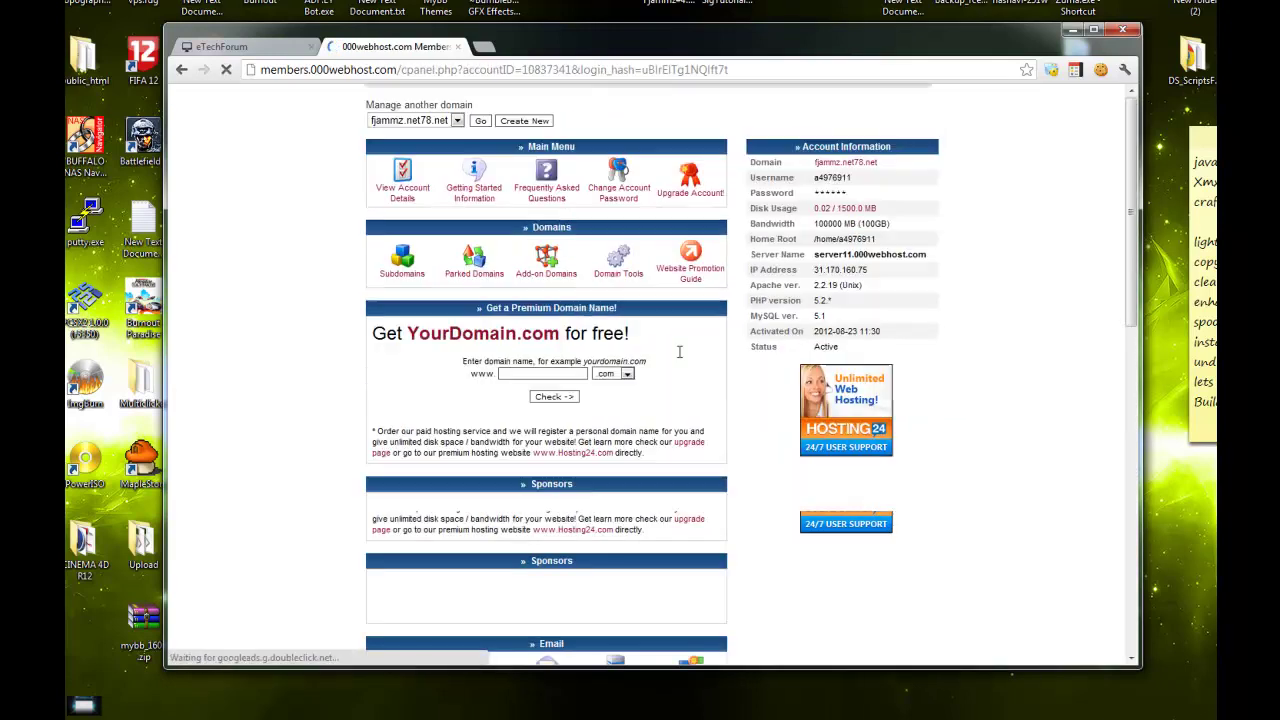
{"action": "scroll", "coordinate": [679, 352], "scroll_direction": "down", "scroll_amount": 5}
{"action": "left_click", "coordinate": [583, 478]}
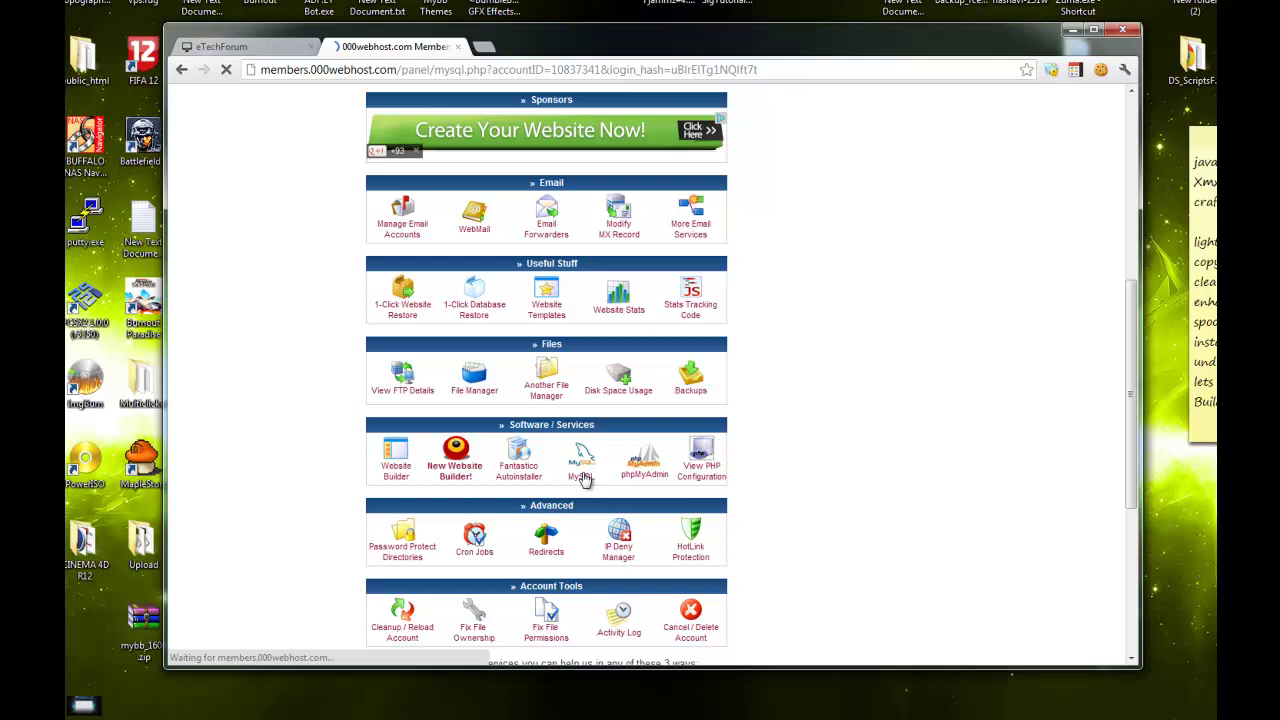
{"action": "scroll", "coordinate": [583, 470], "scroll_direction": "down", "scroll_amount": 1}
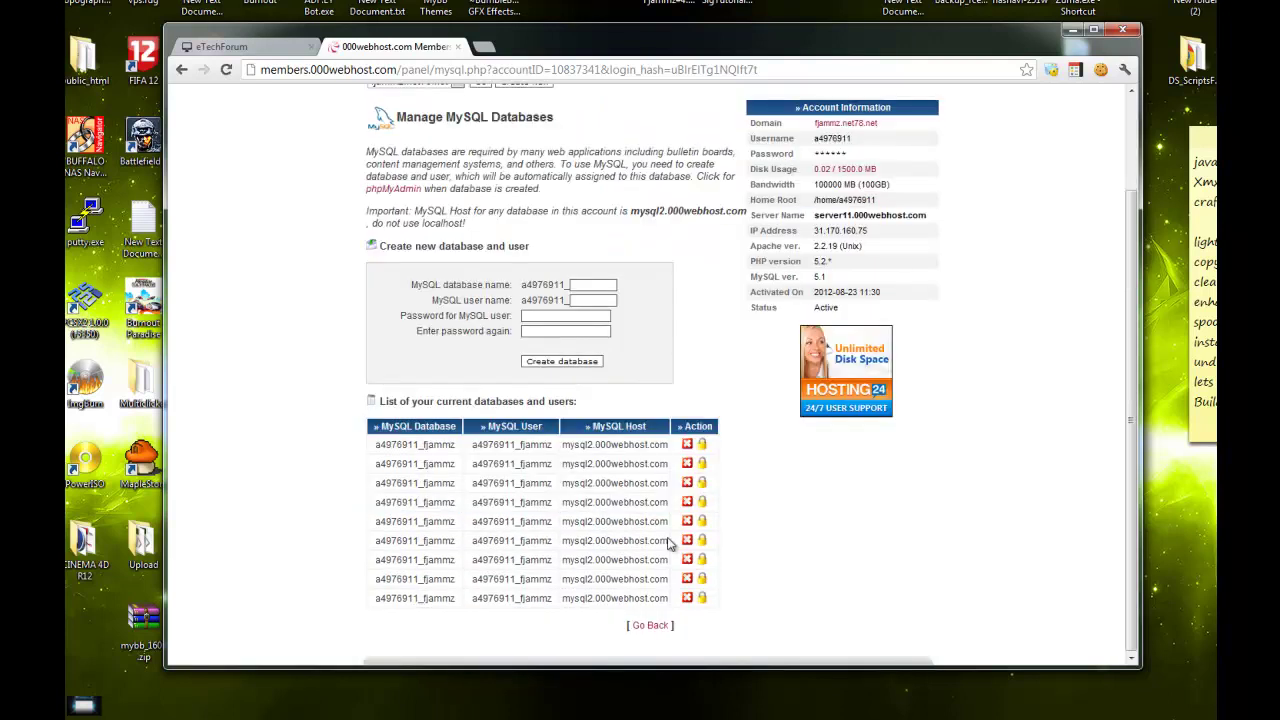
{"action": "left_click", "coordinate": [687, 444]}
{"action": "left_click", "coordinate": [669, 377]}
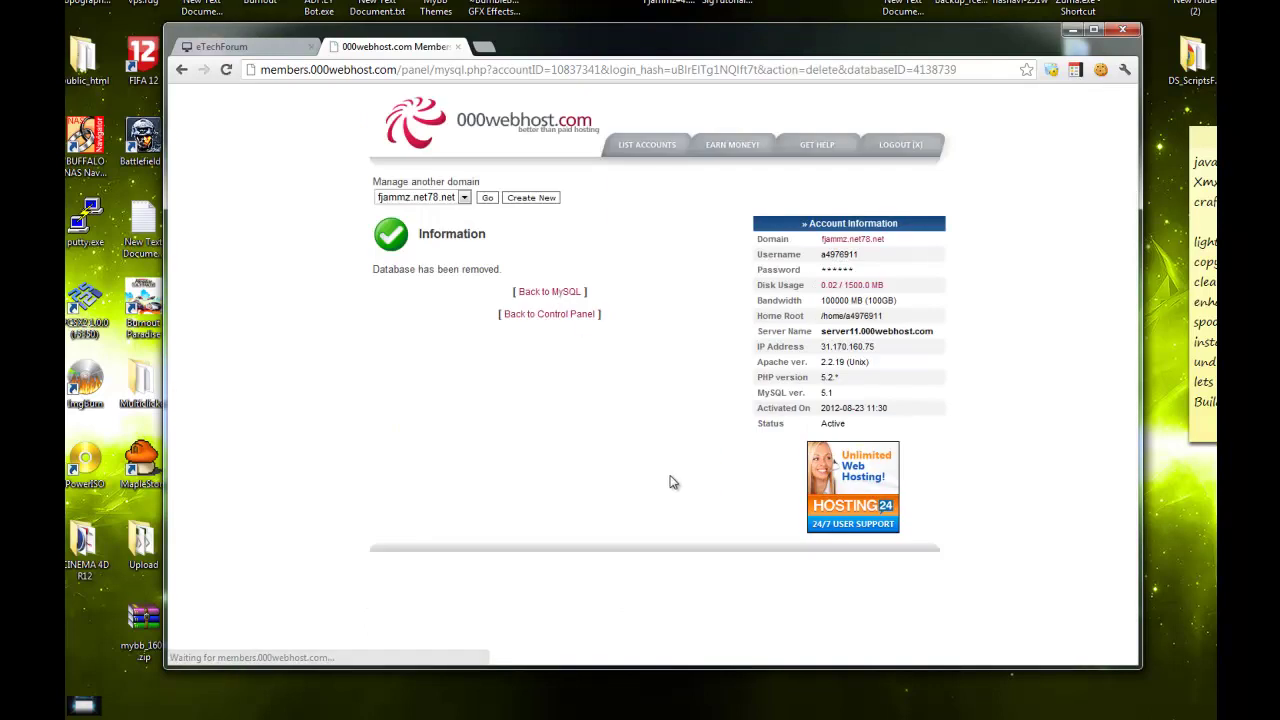
{"action": "left_click", "coordinate": [543, 292]}
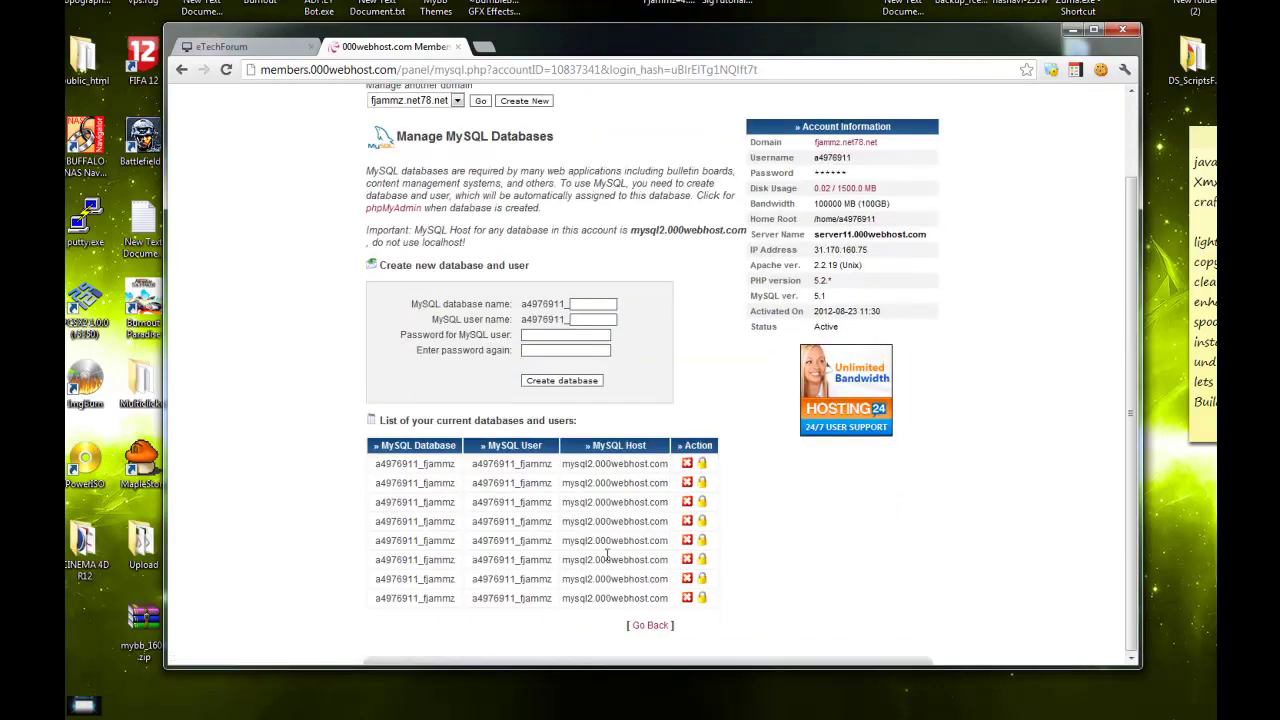
Step: Enter ls as the new database name and user name, plus the account password
{"action": "left_click", "coordinate": [593, 404]}
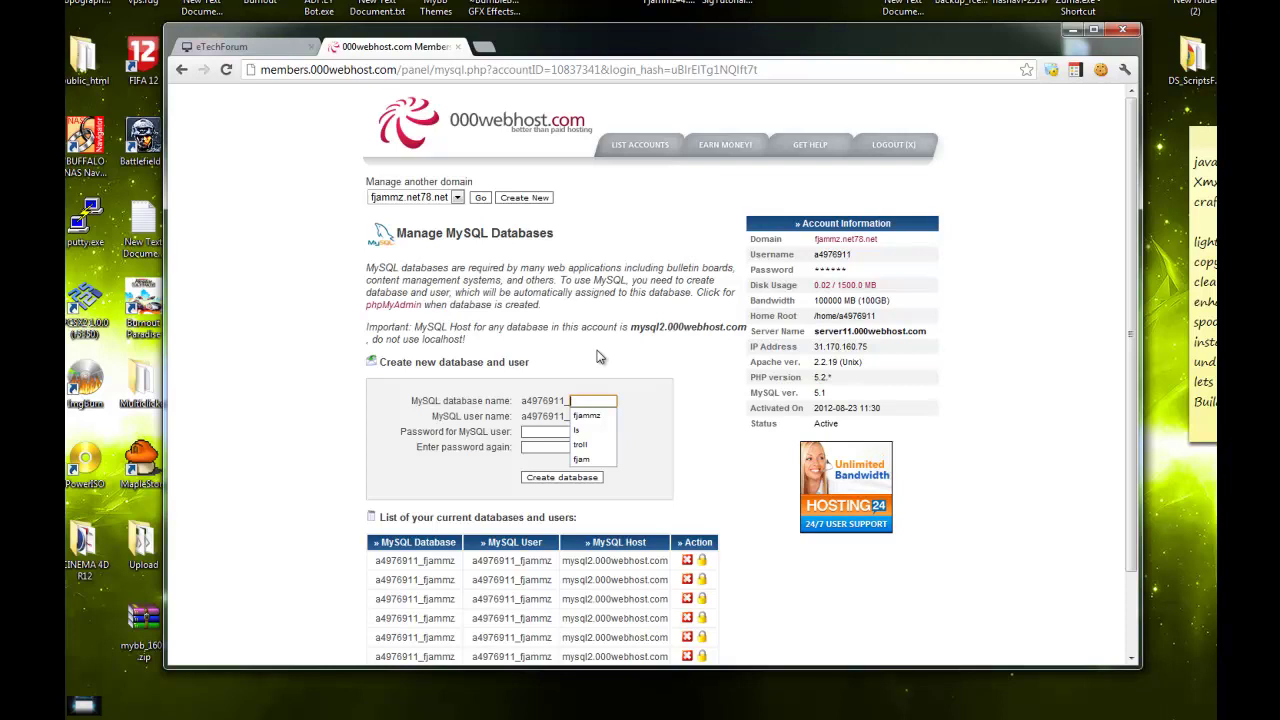
{"action": "key", "text": "Down"}
{"action": "key", "text": "Down"}
{"action": "key", "text": "Return"}
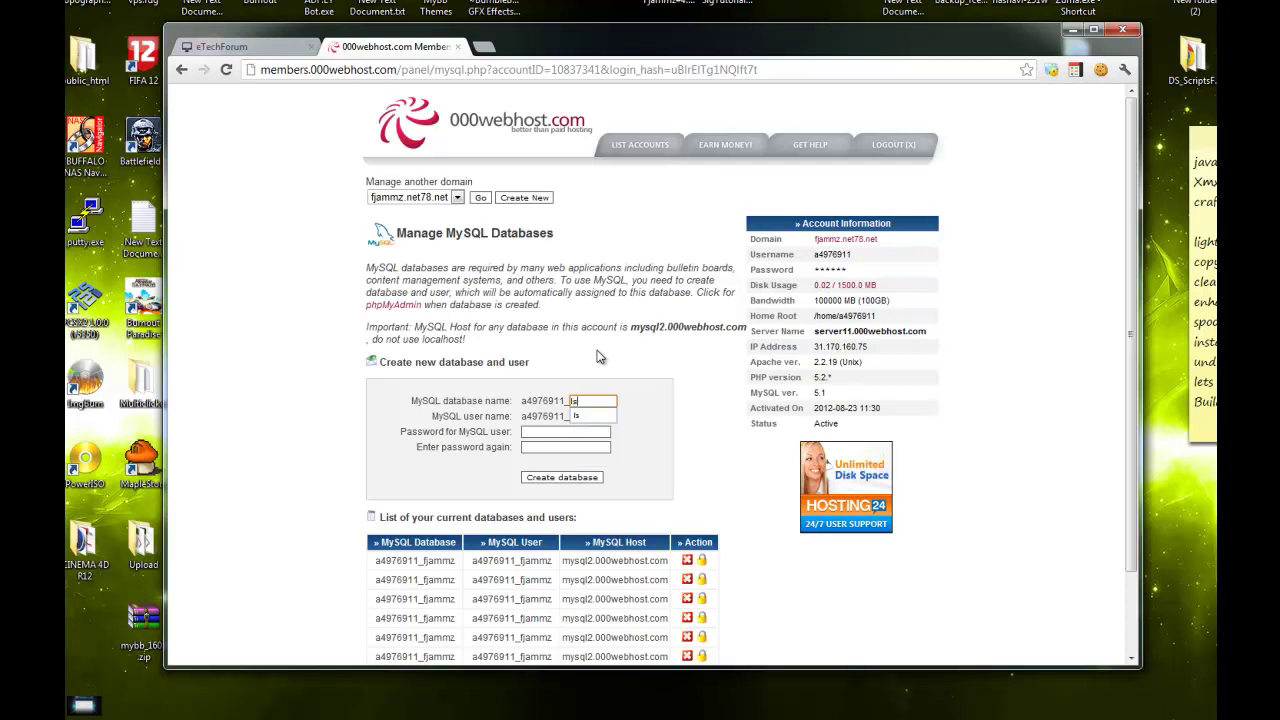
{"action": "key", "text": "Tab"}
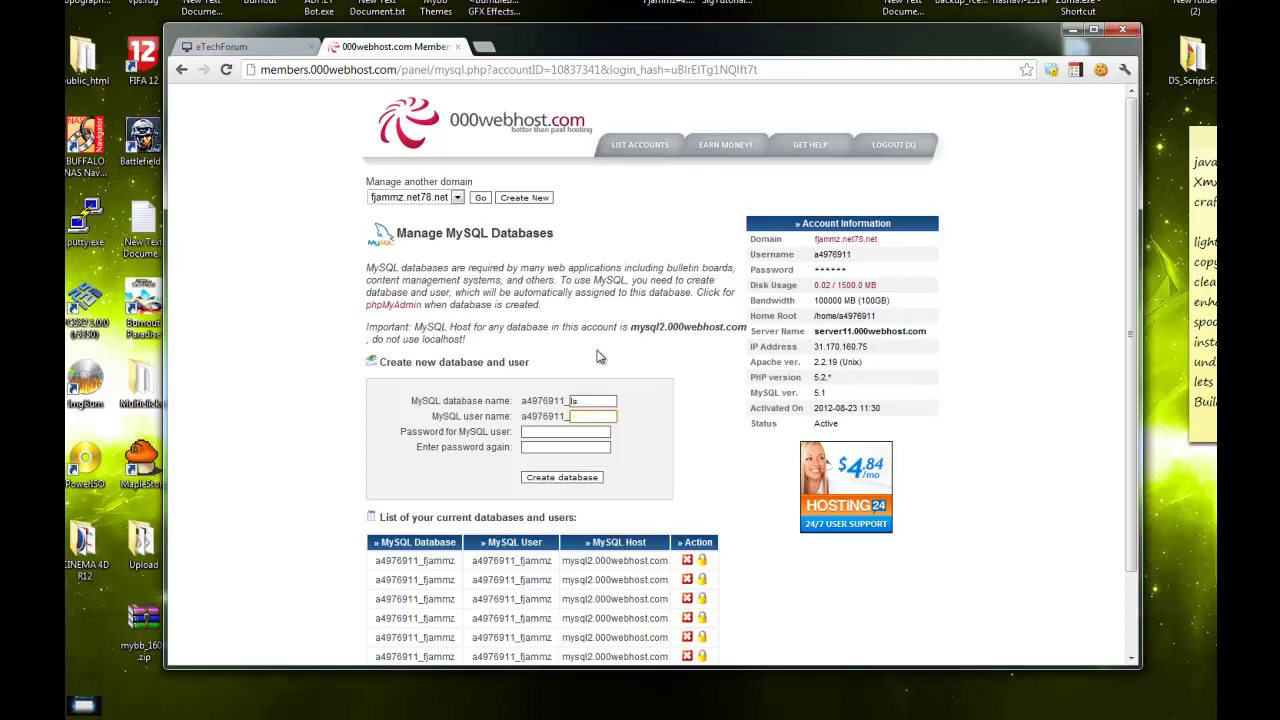
{"action": "type", "text": "ls"}
{"action": "key", "text": "Tab"}
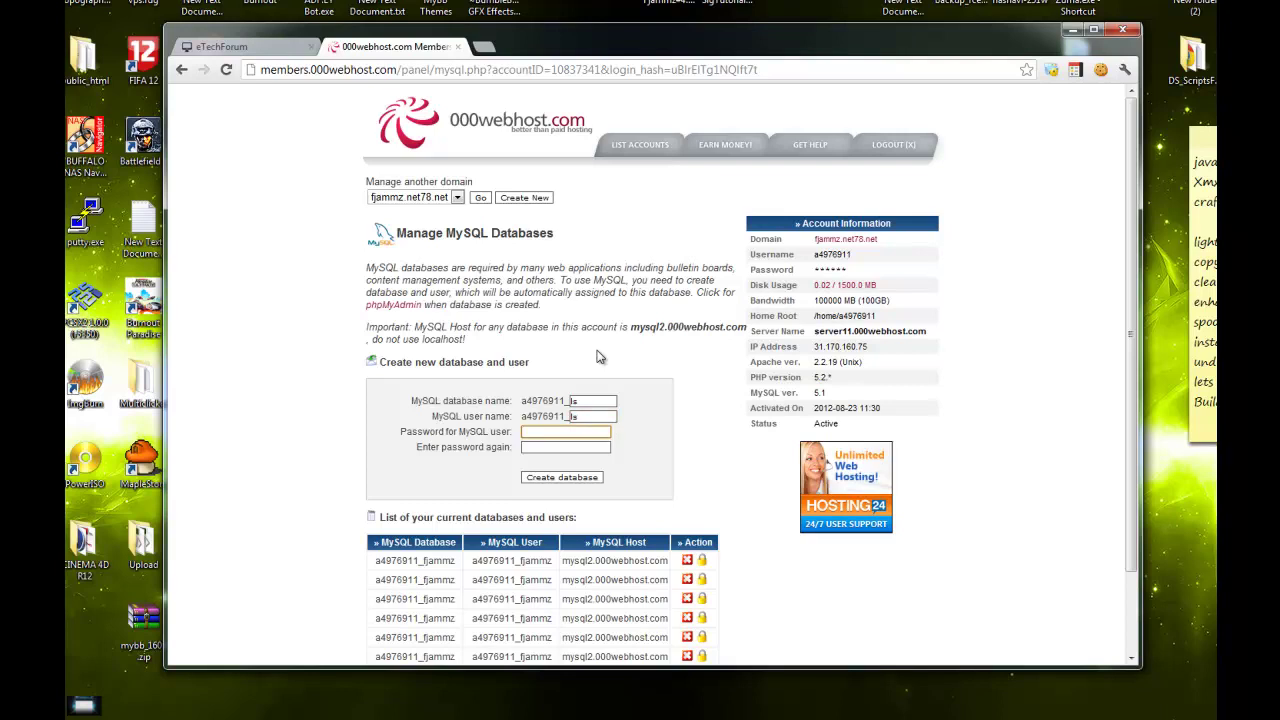
{"action": "type", "text": "••••••"}
{"action": "key", "text": "Tab"}
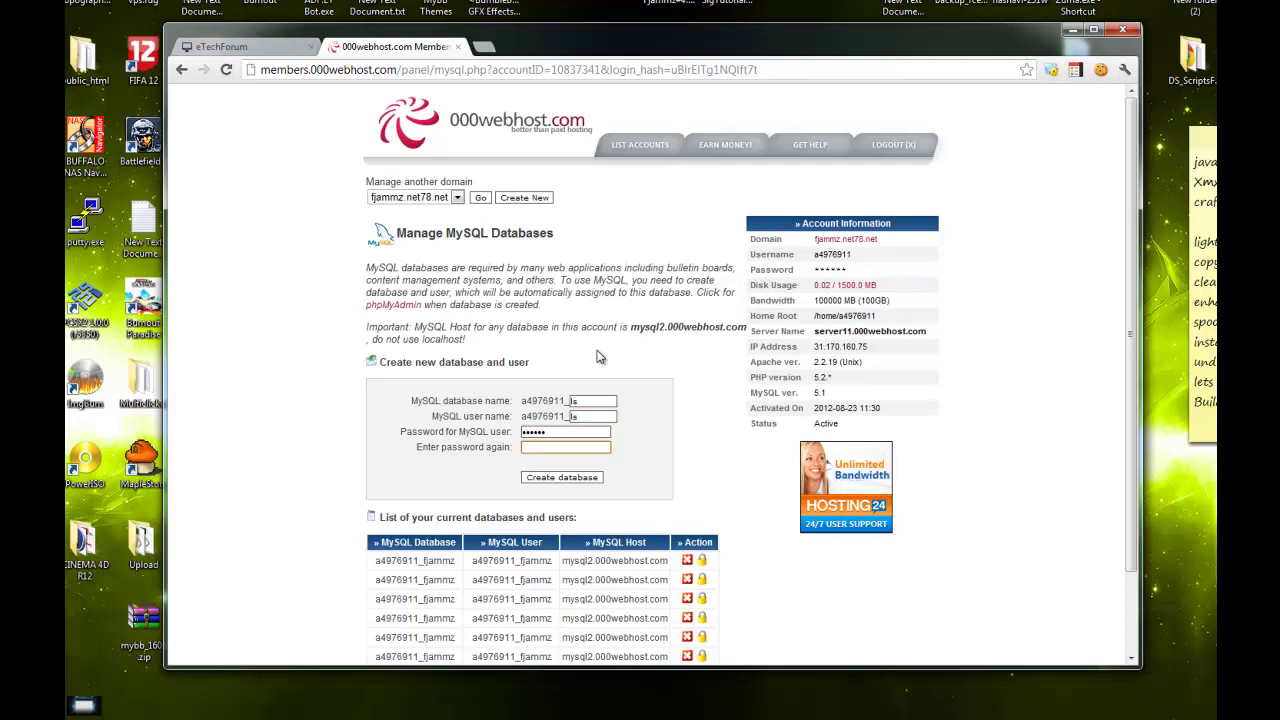
Step: Confirm the password, create the ls database and user, and refresh the database list
{"action": "type", "text": "••••••"}
{"action": "left_click", "coordinate": [573, 477]}
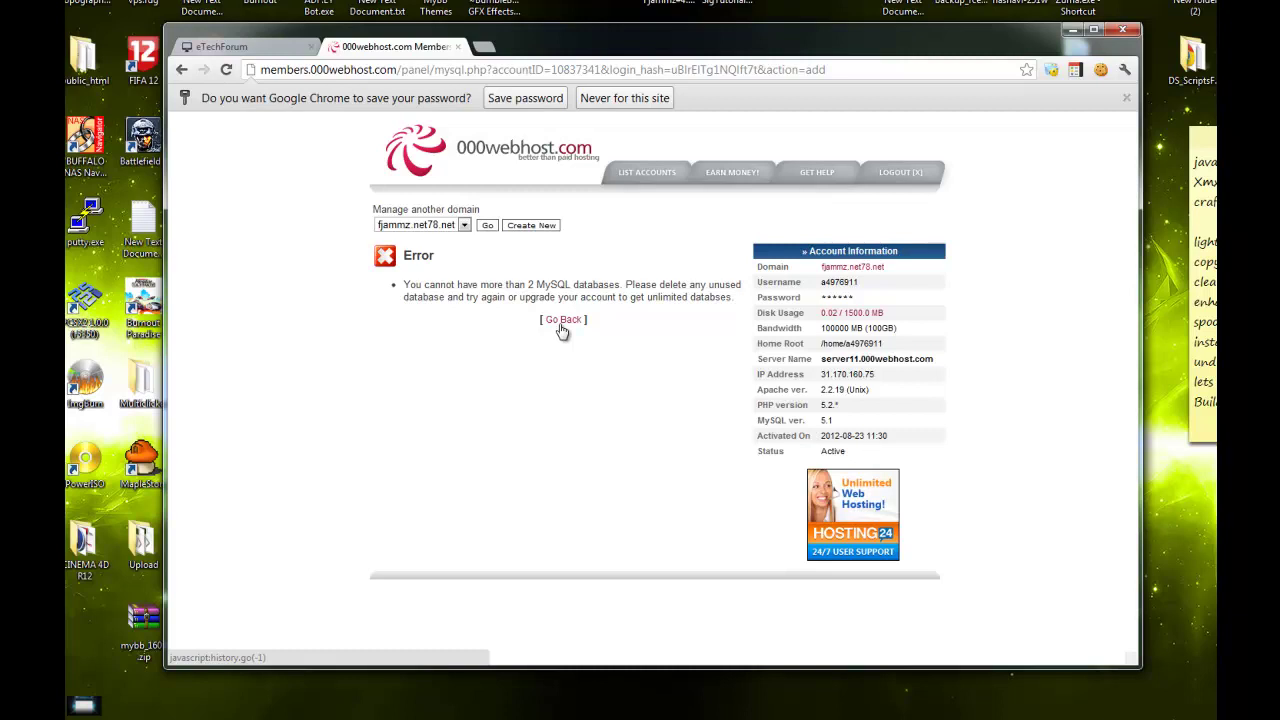
{"action": "left_click", "coordinate": [562, 320]}
{"action": "scroll", "coordinate": [600, 433], "scroll_direction": "down", "scroll_amount": 1}
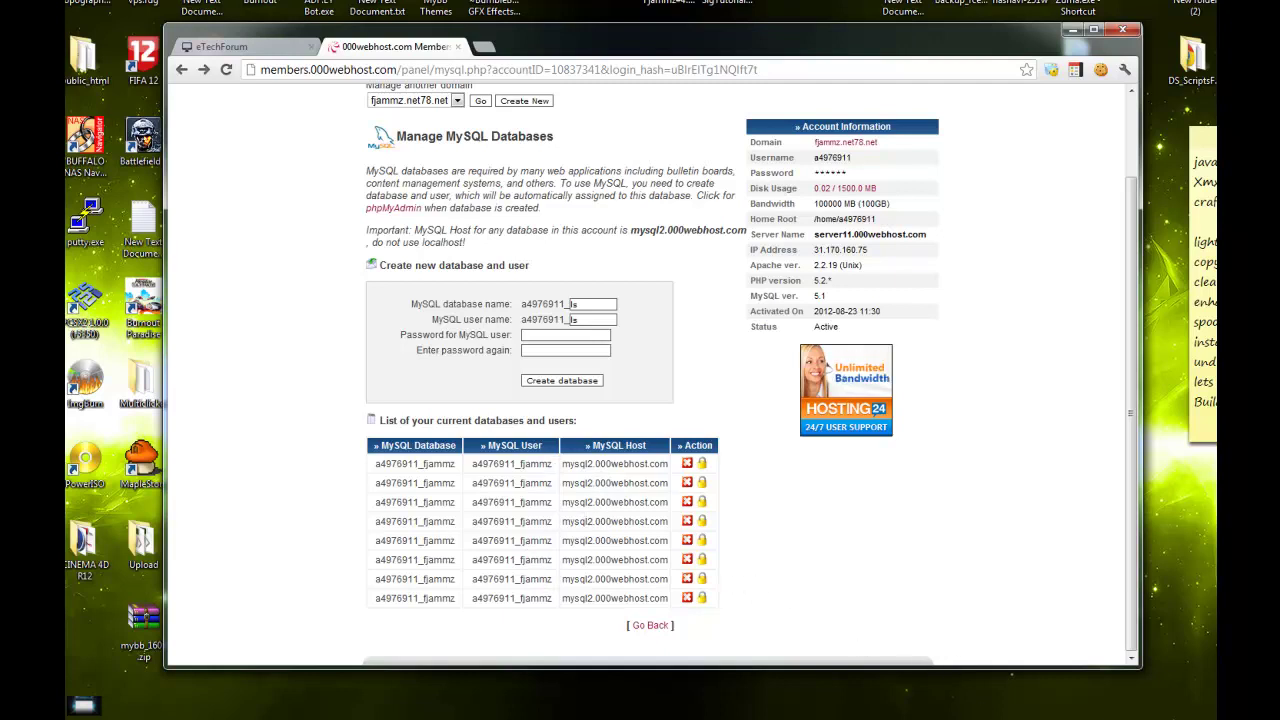
{"action": "key", "text": "Return"}
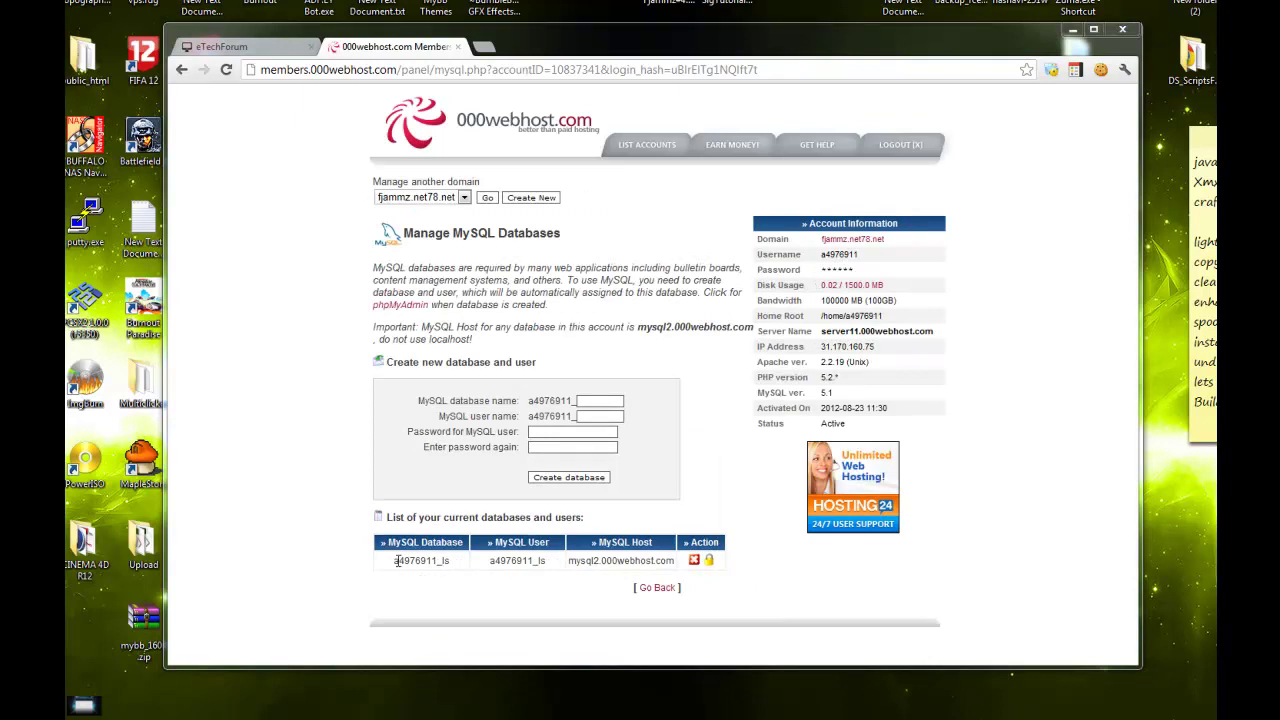
Step: Check the new ls database entry and return to the cPanel main menu
{"action": "left_click_drag", "start_coordinate": [397, 560], "coordinate": [650, 561]}
{"action": "left_click", "coordinate": [641, 561]}
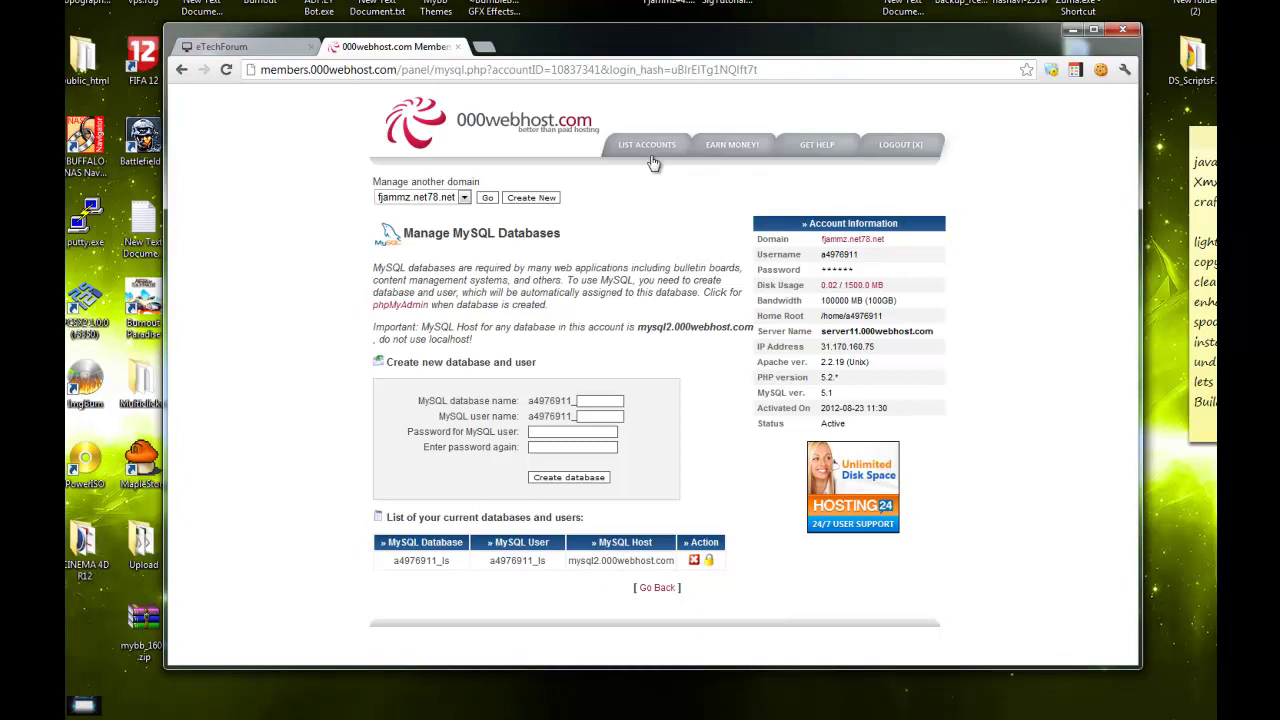
{"action": "left_click", "coordinate": [487, 198]}
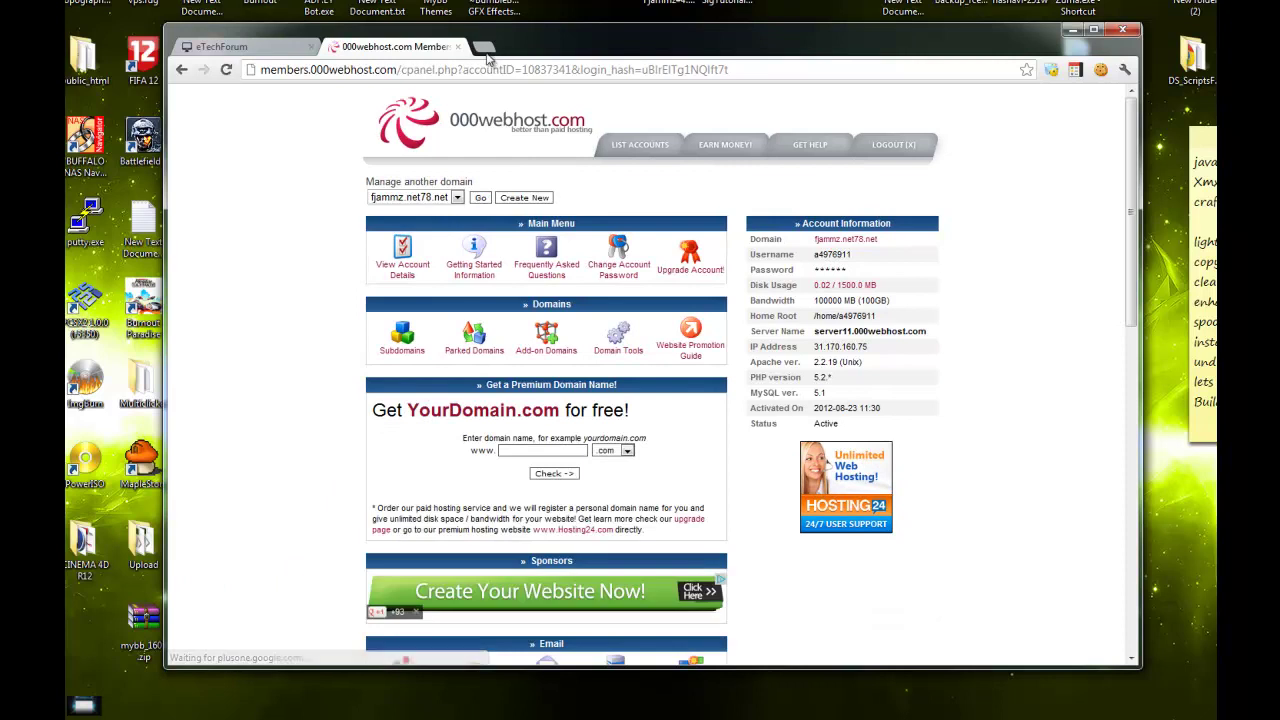
Step: Load filezilla-project.org in a new browser tab
{"action": "left_click", "coordinate": [484, 48]}
{"action": "type", "text": "filezilla-project.org"}
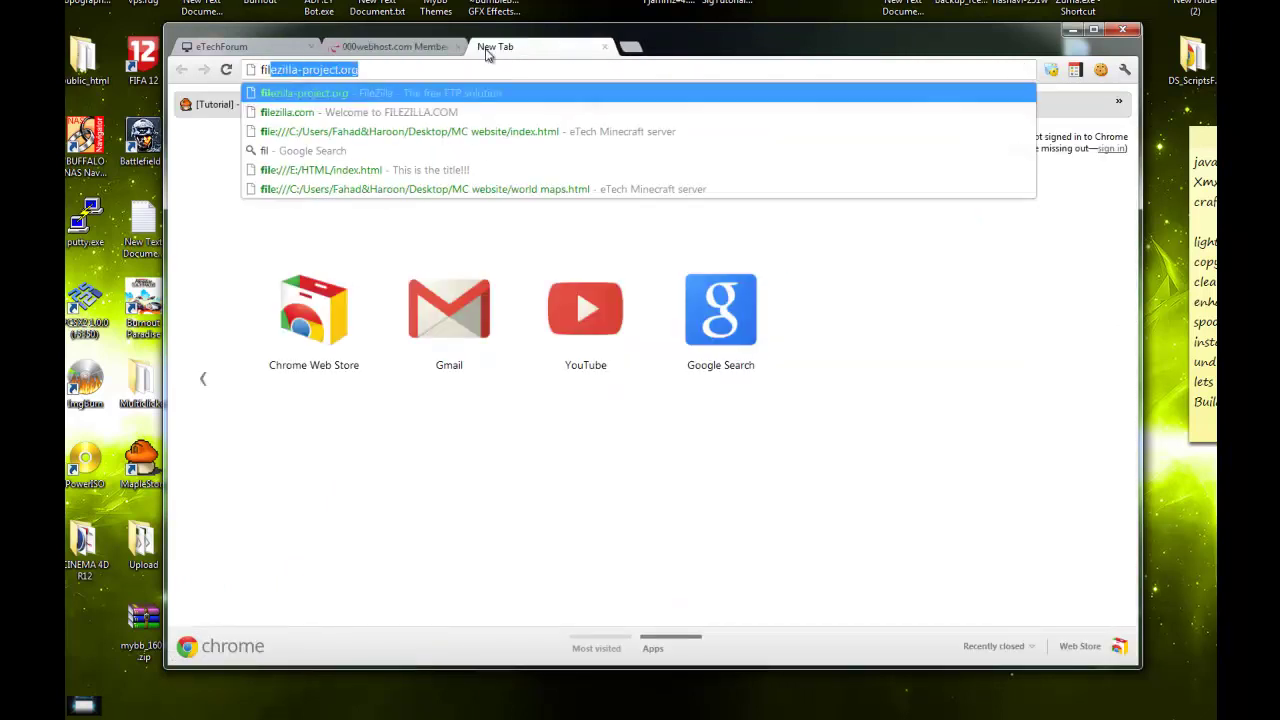
{"action": "key", "text": "Return"}
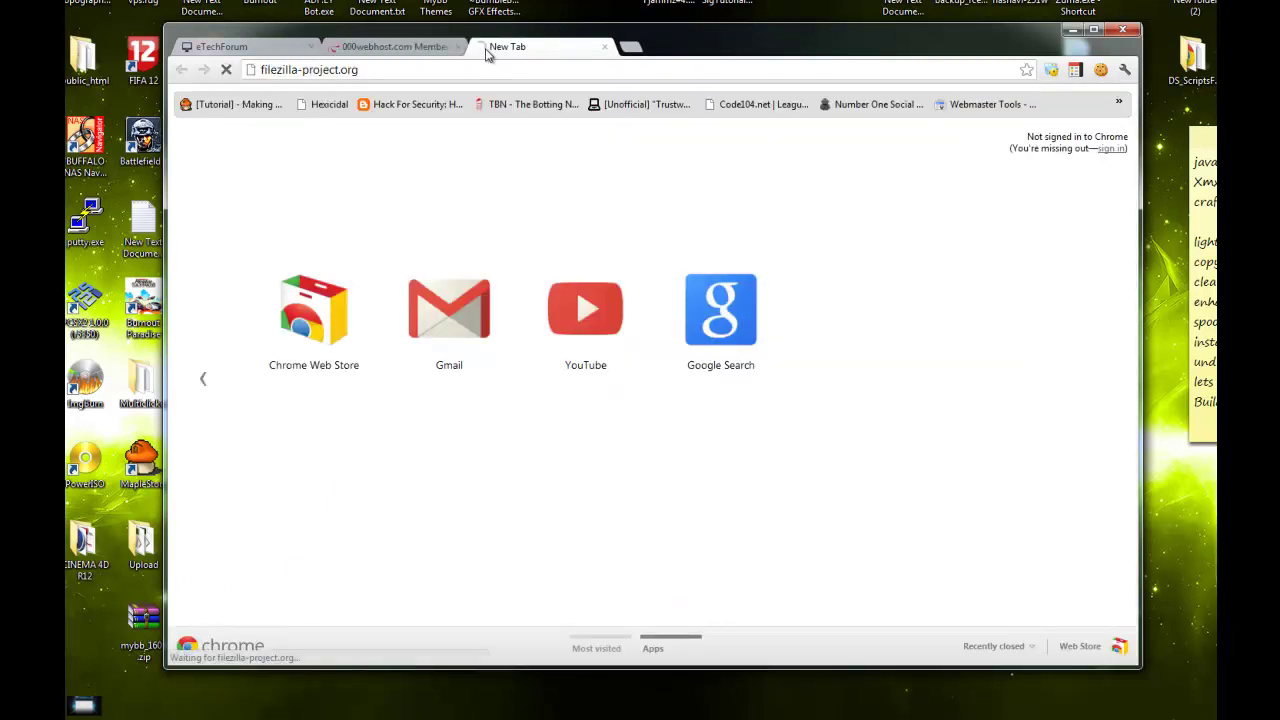
{"action": "left_click", "coordinate": [390, 66]}
{"action": "left_click", "coordinate": [383, 67]}
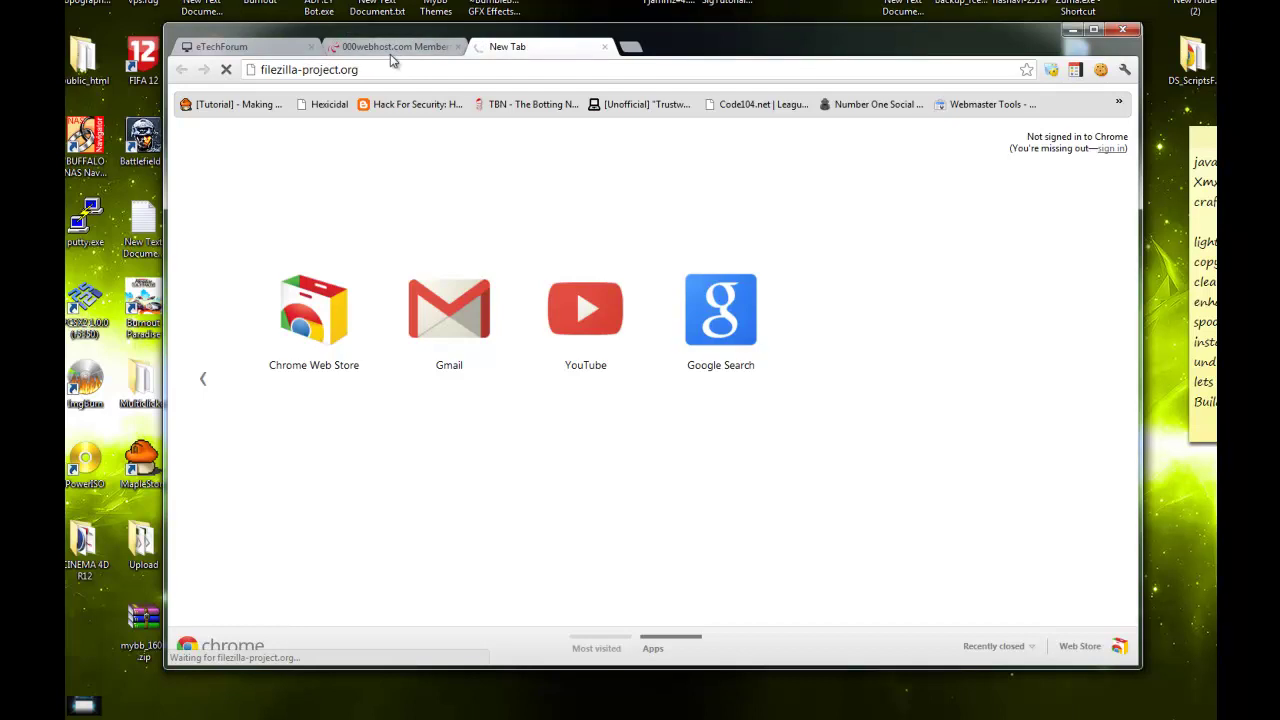
{"action": "left_click", "coordinate": [390, 52]}
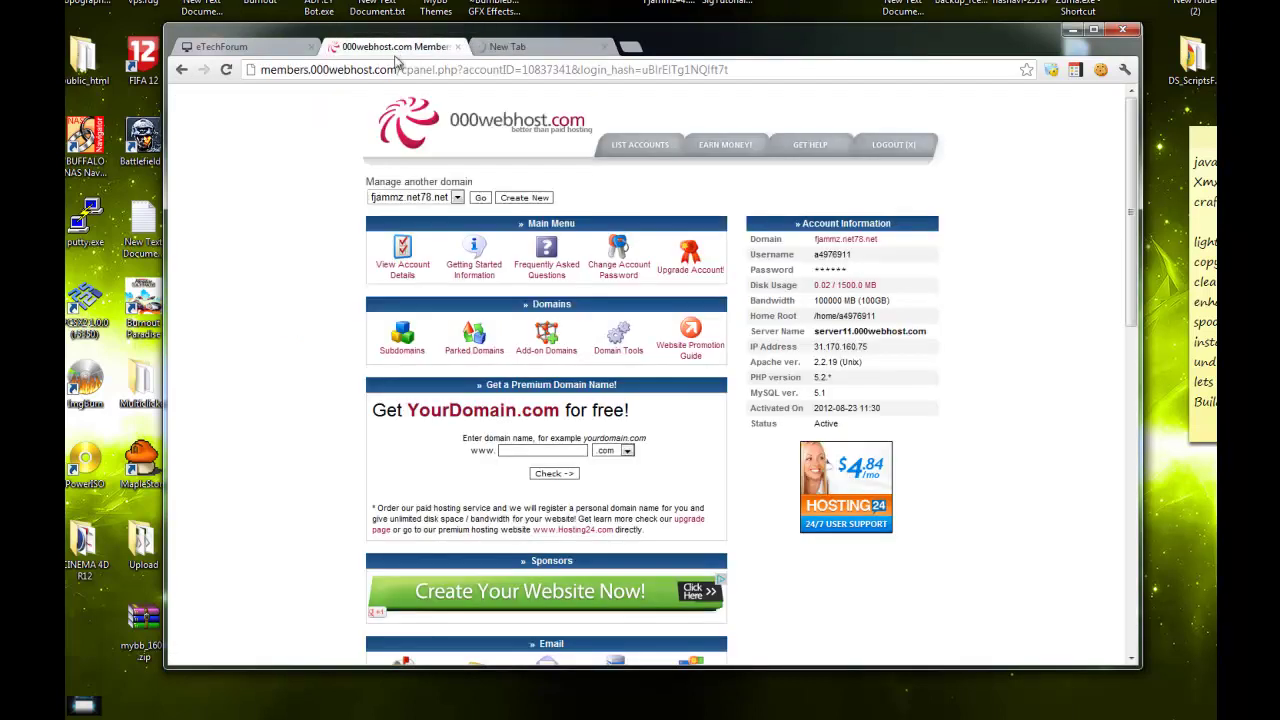
{"action": "scroll", "coordinate": [290, 267], "scroll_direction": "down", "scroll_amount": 5}
{"action": "scroll", "coordinate": [300, 290], "scroll_direction": "down", "scroll_amount": 3}
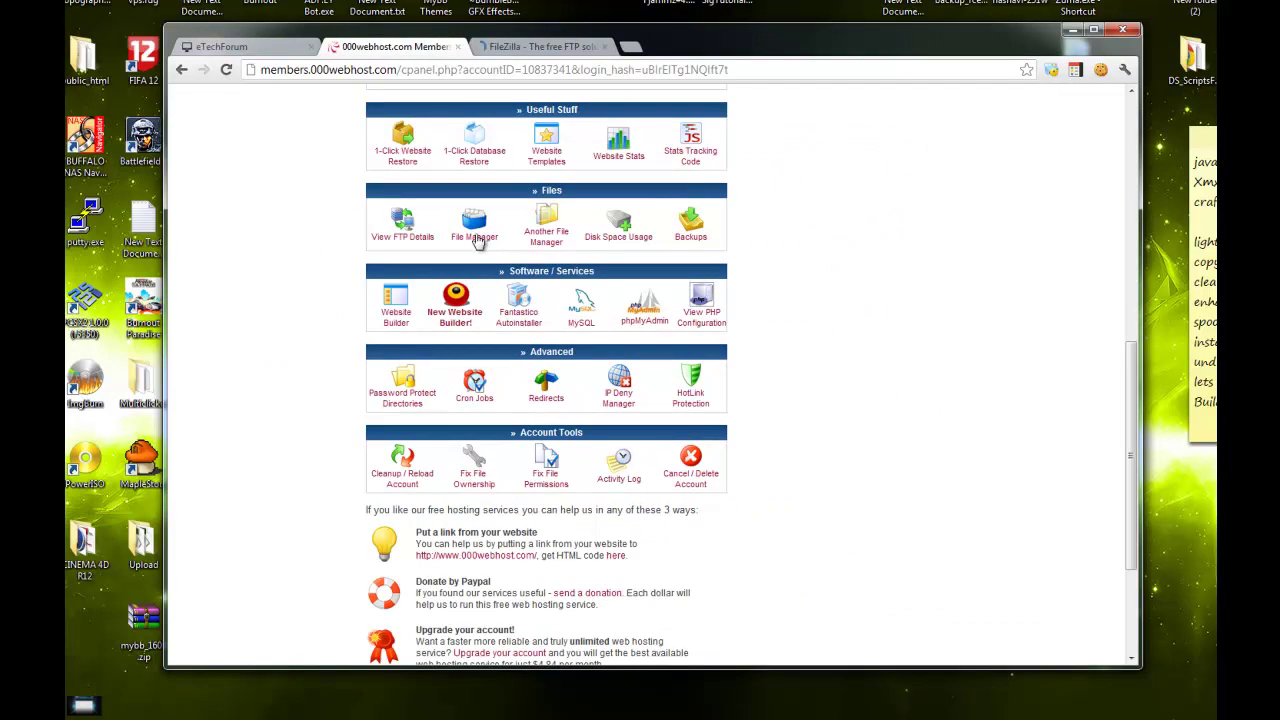
Step: View the FileZilla homepage, close its tab, and launch the FileZilla client
{"action": "left_click", "coordinate": [510, 47]}
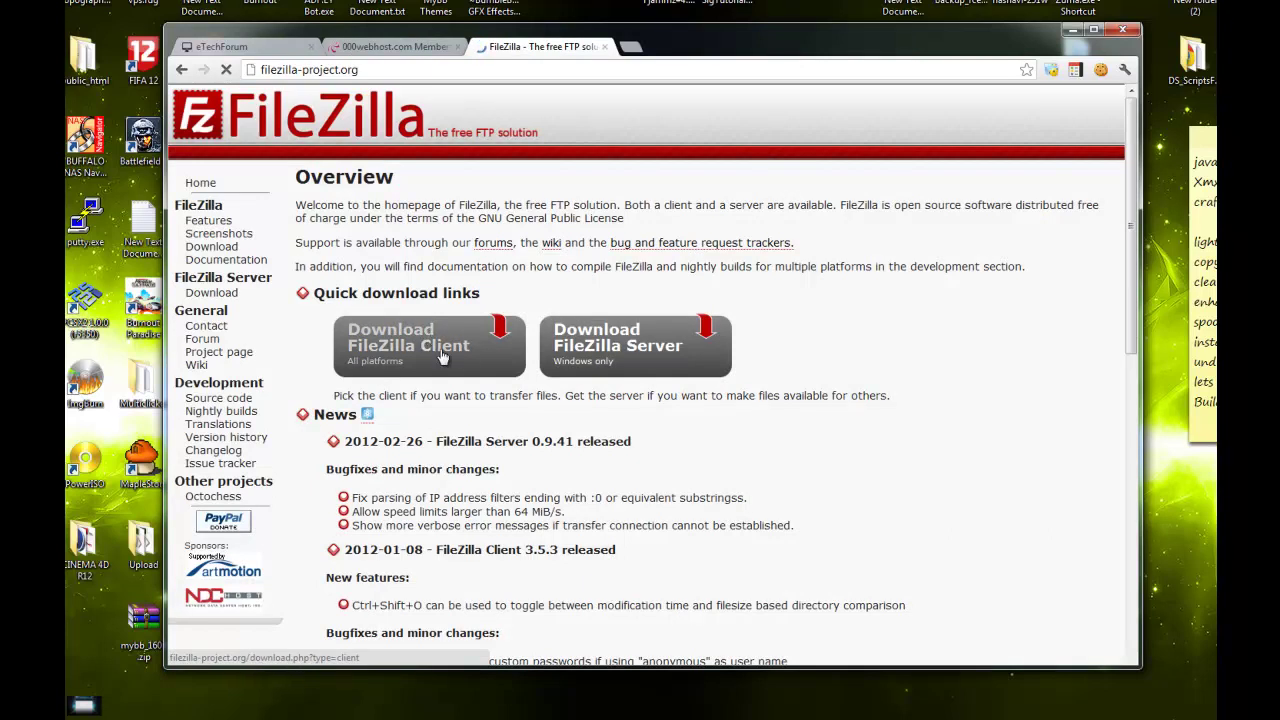
{"action": "left_click", "coordinate": [604, 47]}
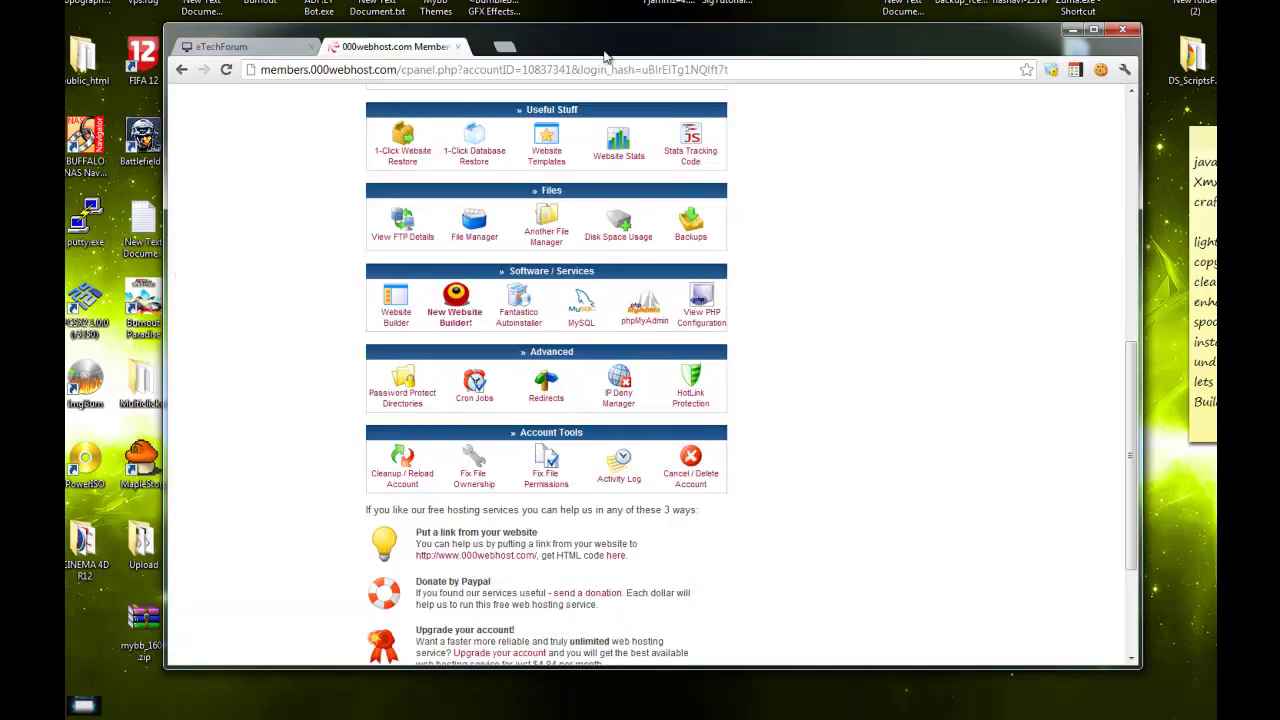
{"action": "key", "text": "super"}
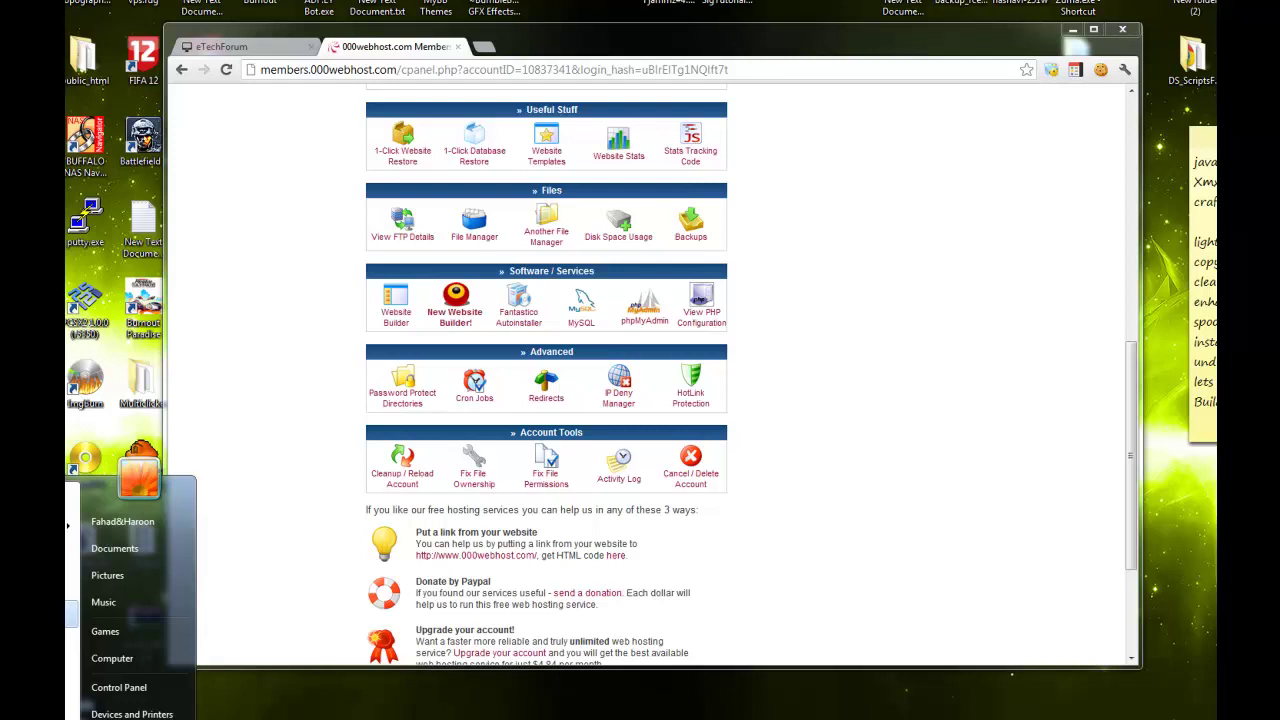
{"action": "key", "text": "Escape"}
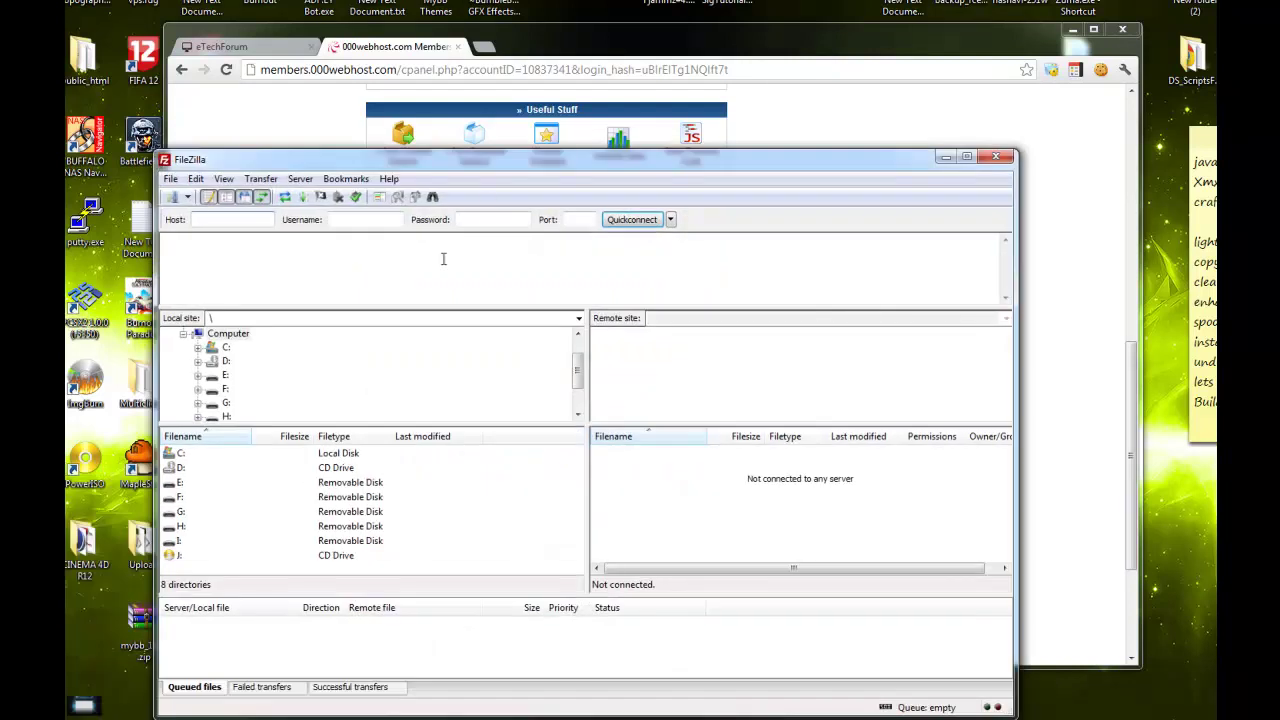
Step: Copy the account's domain from the control panel into FileZilla's Quickconnect host field
{"action": "left_click_drag", "start_coordinate": [495, 168], "coordinate": [444, 156]}
{"action": "left_click", "coordinate": [753, 125]}
{"action": "scroll", "coordinate": [836, 271], "scroll_direction": "up", "scroll_amount": 5}
{"action": "scroll", "coordinate": [836, 271], "scroll_direction": "up", "scroll_amount": 3}
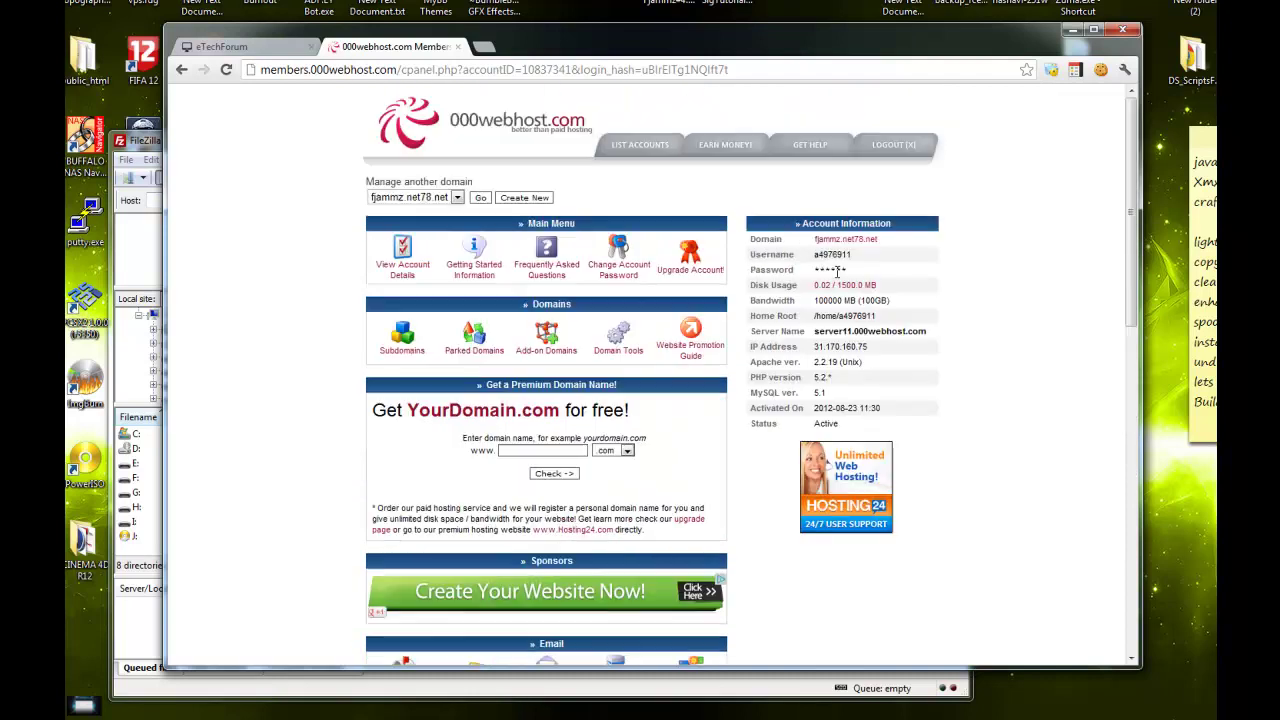
{"action": "left_click_drag", "start_coordinate": [888, 242], "coordinate": [815, 245]}
{"action": "key", "text": "ctrl+c"}
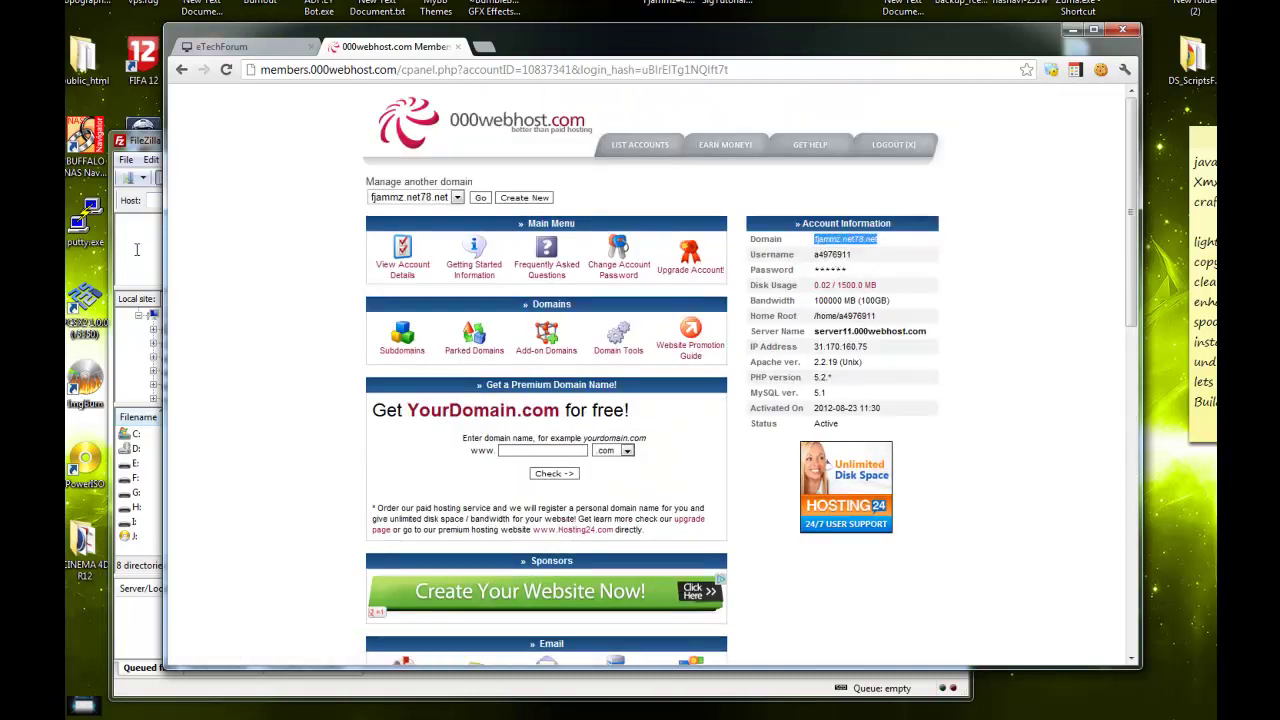
{"action": "left_click", "coordinate": [132, 190]}
{"action": "key", "text": "ctrl+b"}
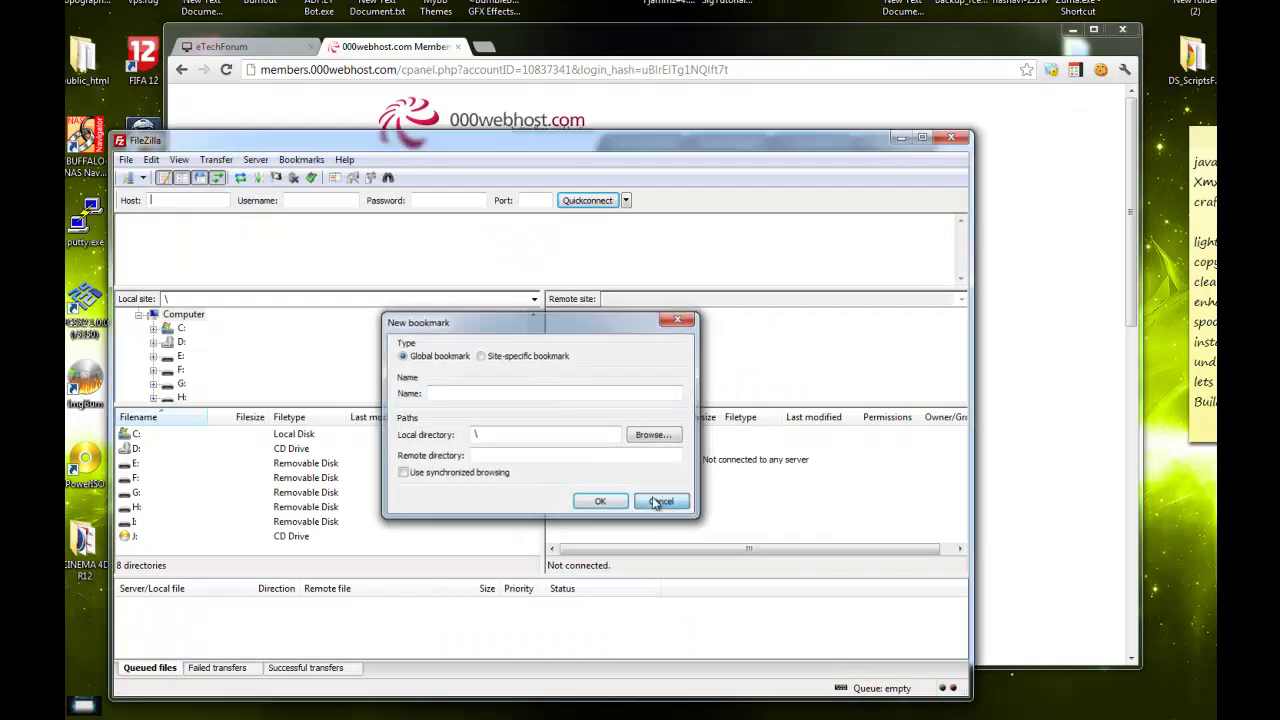
{"action": "left_click", "coordinate": [661, 502]}
{"action": "key", "text": "ctrl+v"}
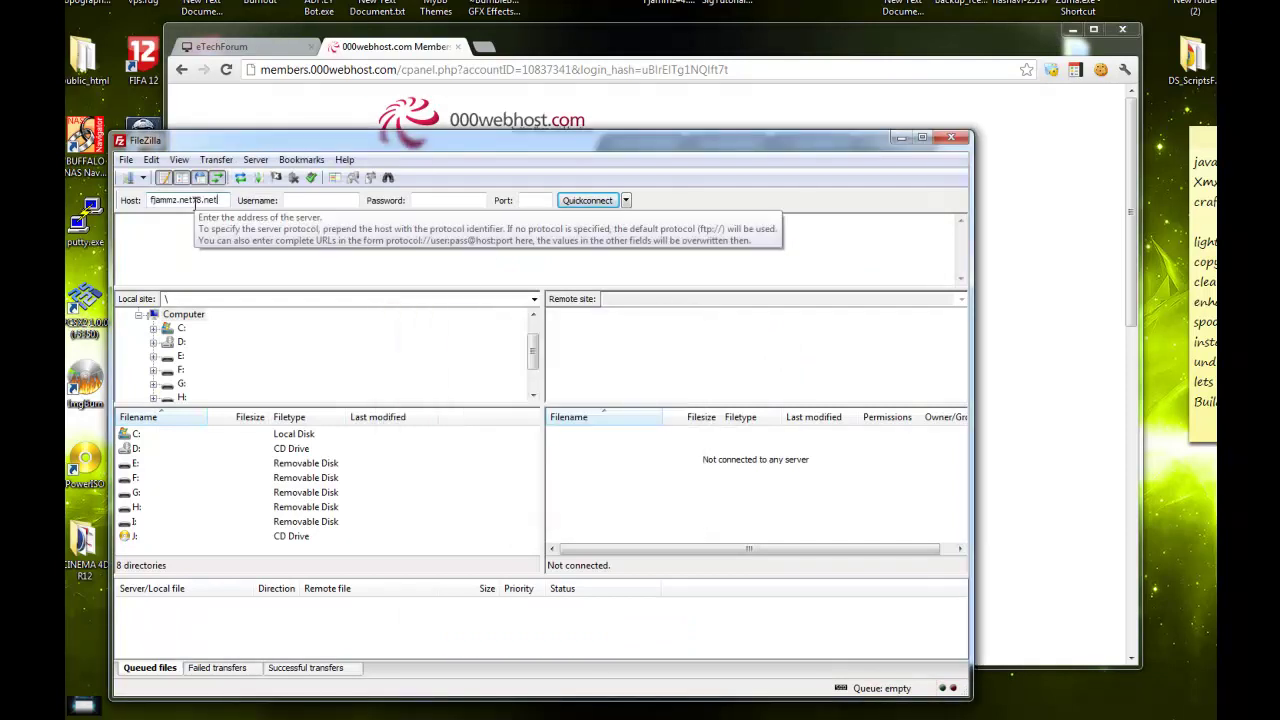
Step: Copy the hosting account username into the Quickconnect username field and connect
{"action": "left_click", "coordinate": [1008, 234]}
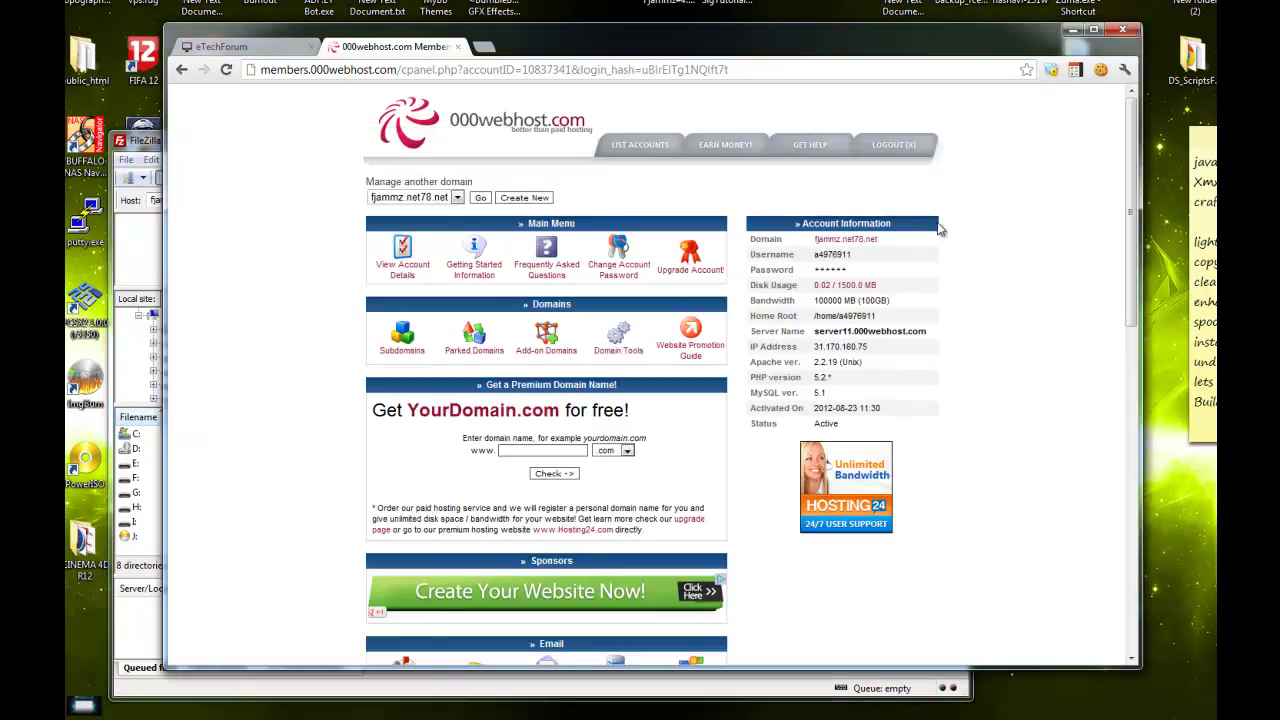
{"action": "double_click", "coordinate": [848, 255]}
{"action": "key", "text": "ctrl+c"}
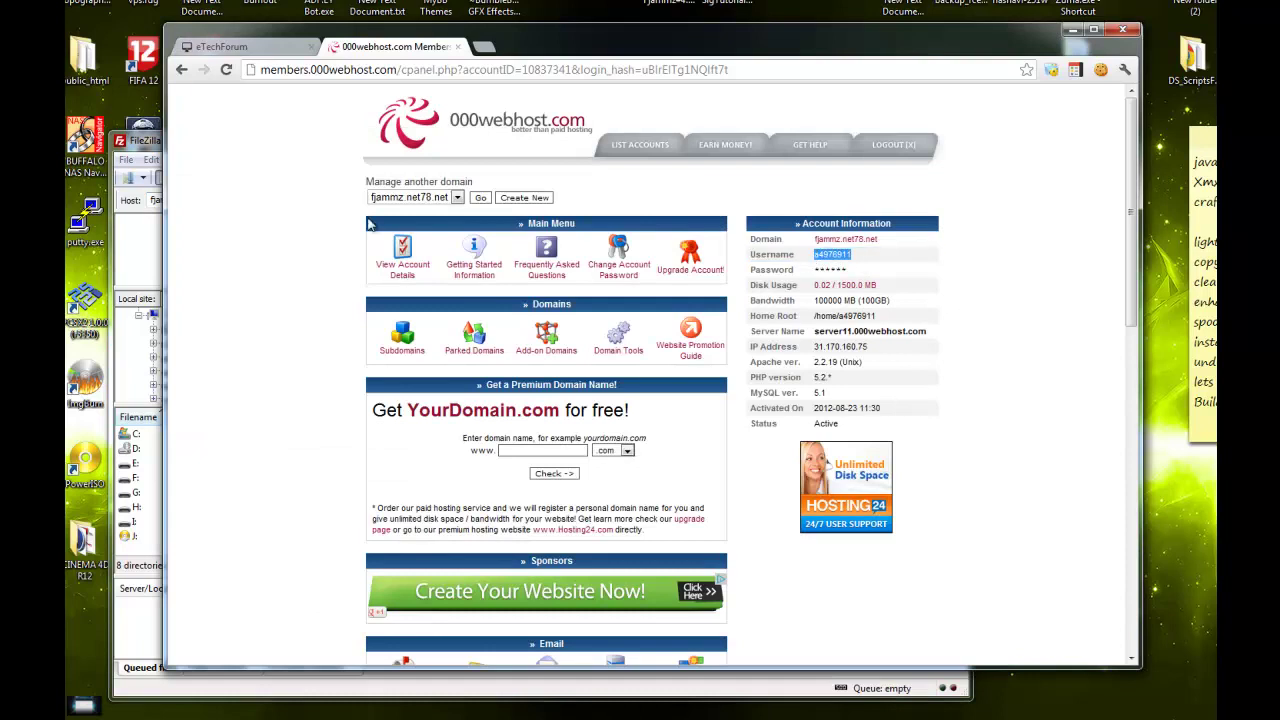
{"action": "left_click", "coordinate": [148, 150]}
{"action": "left_click", "coordinate": [314, 200]}
{"action": "key", "text": "ctrl+v"}
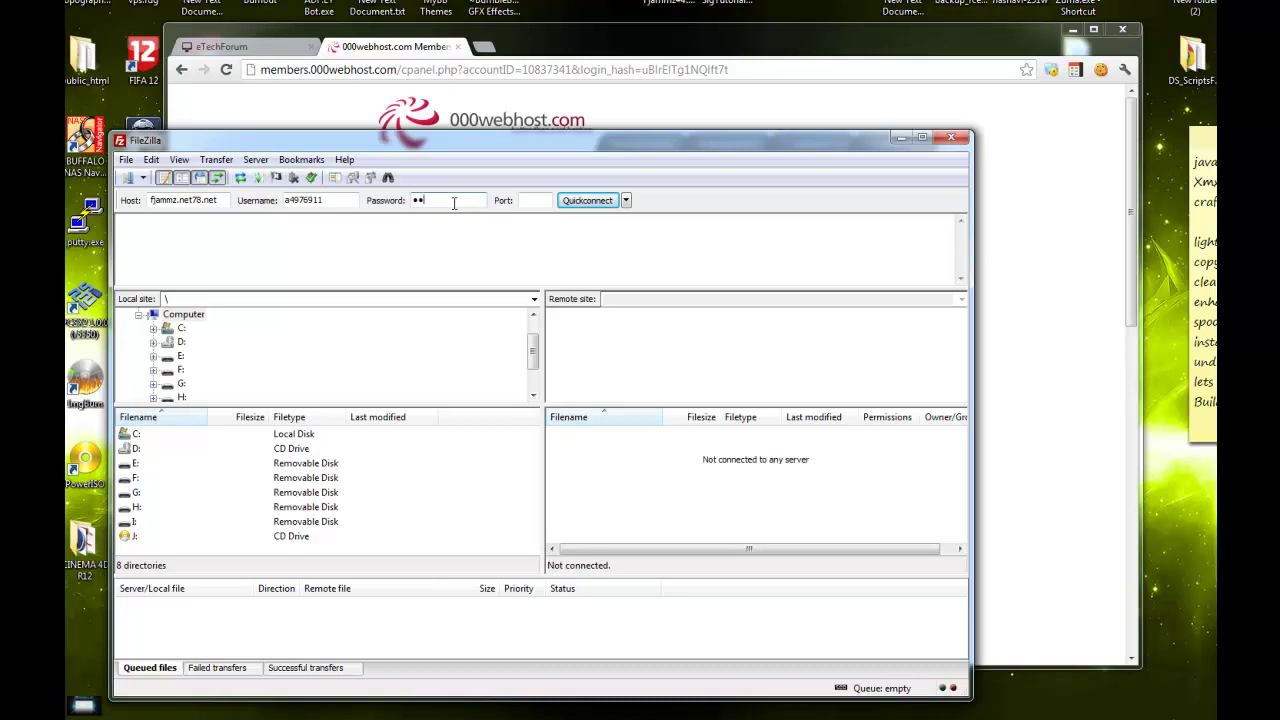
{"action": "left_click", "coordinate": [588, 201]}
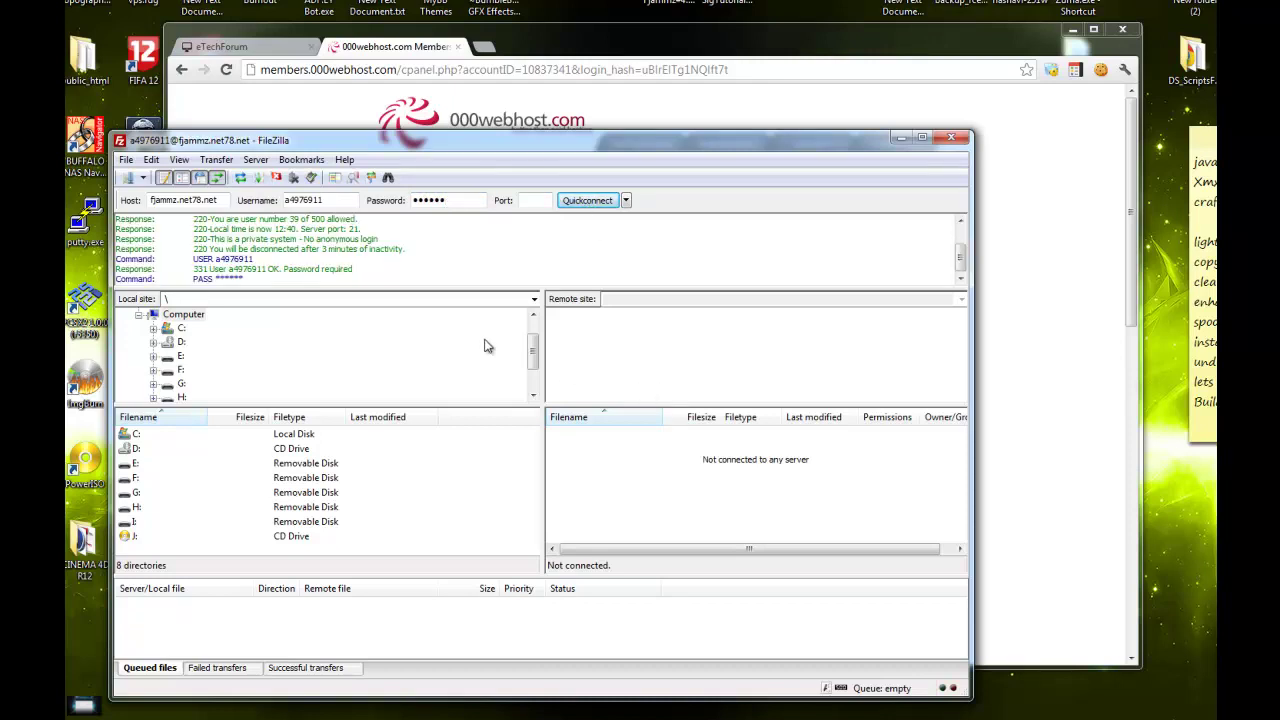
Step: Re-enter the account password and retry the FTP connection
{"action": "left_click_drag", "start_coordinate": [466, 143], "coordinate": [523, 112]}
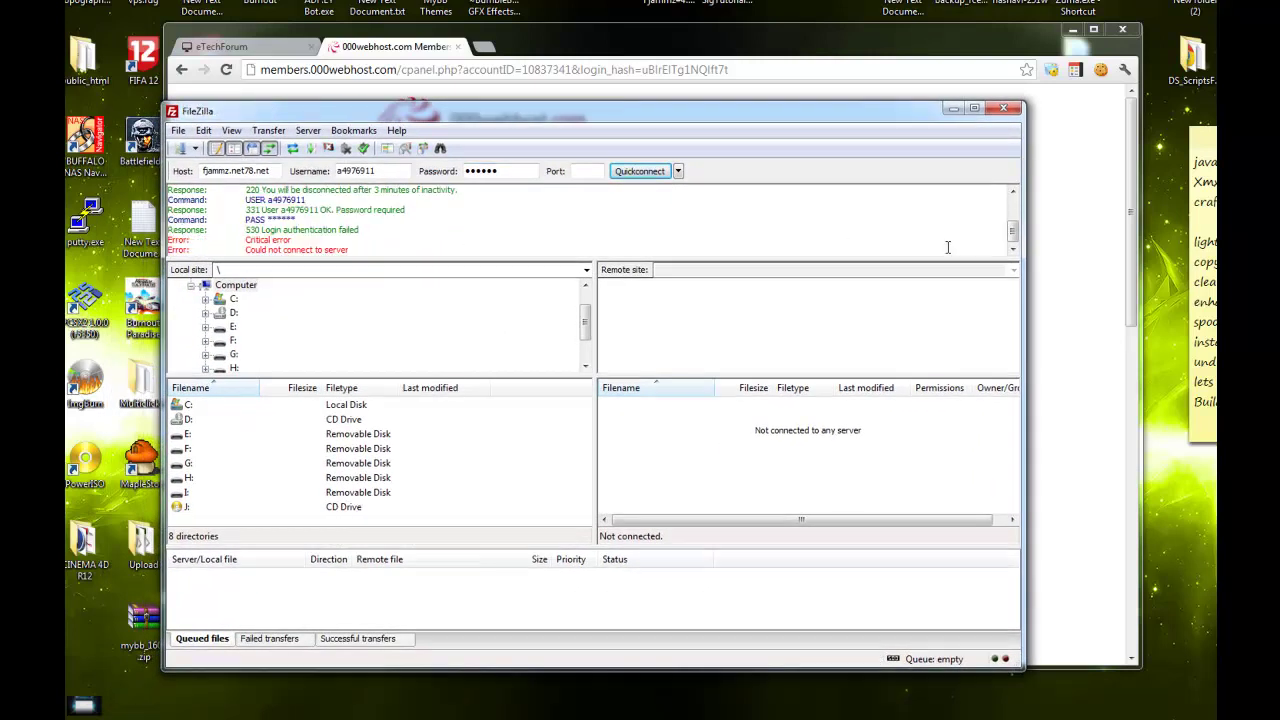
{"action": "double_click", "coordinate": [510, 173]}
{"action": "type", "text": "a"}
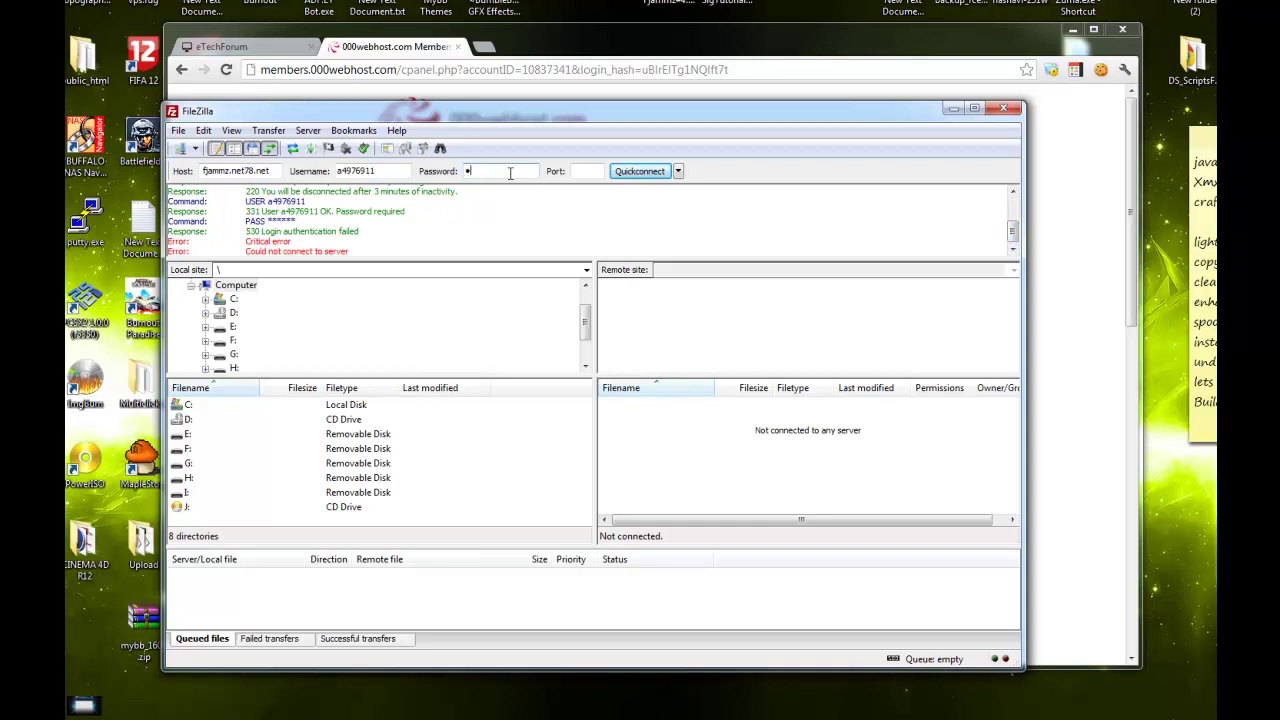
{"action": "type", "text": "aaaaa"}
{"action": "left_click", "coordinate": [638, 171]}
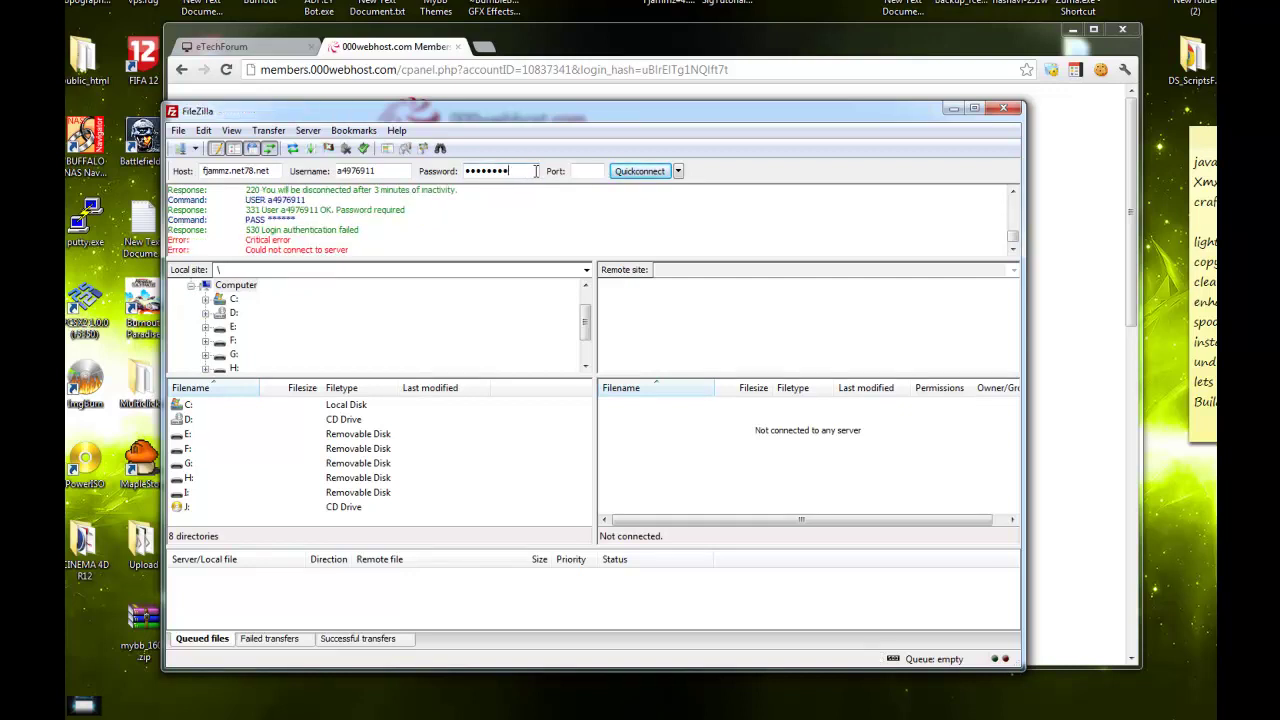
Step: Reconnect to the FTP server and open the remote public_html folder
{"action": "left_click", "coordinate": [650, 171]}
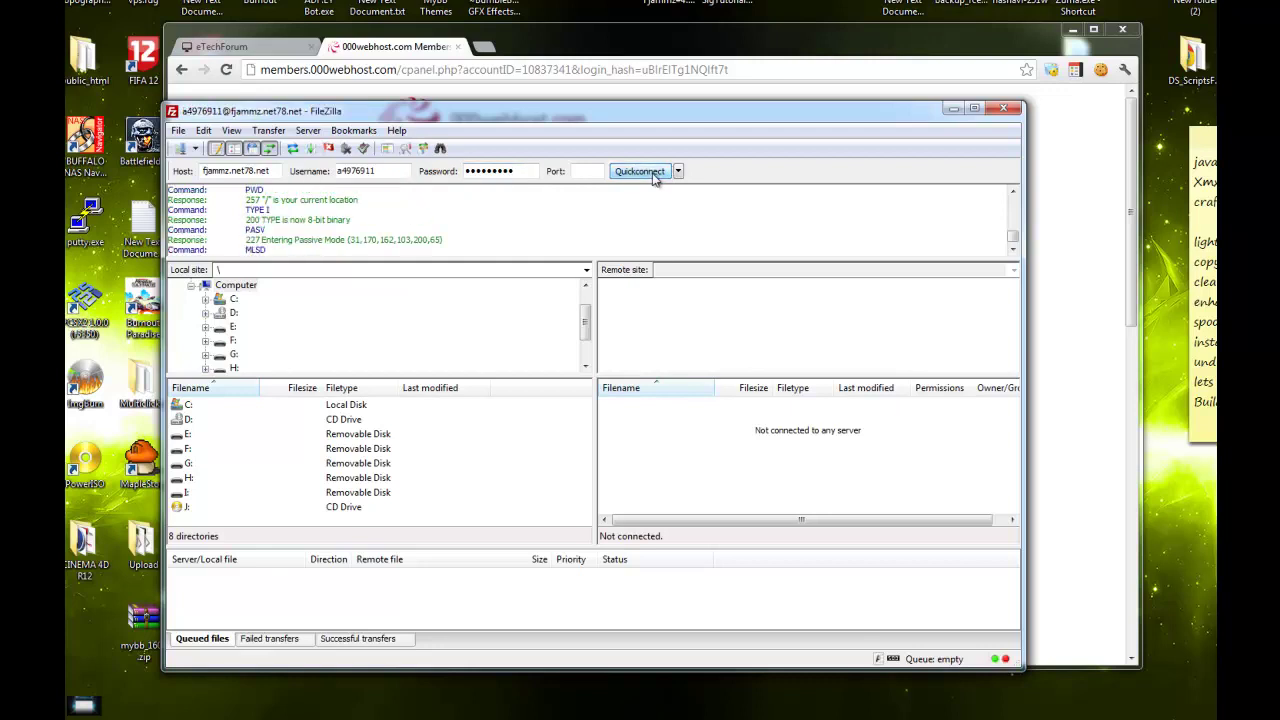
{"action": "double_click", "coordinate": [655, 419]}
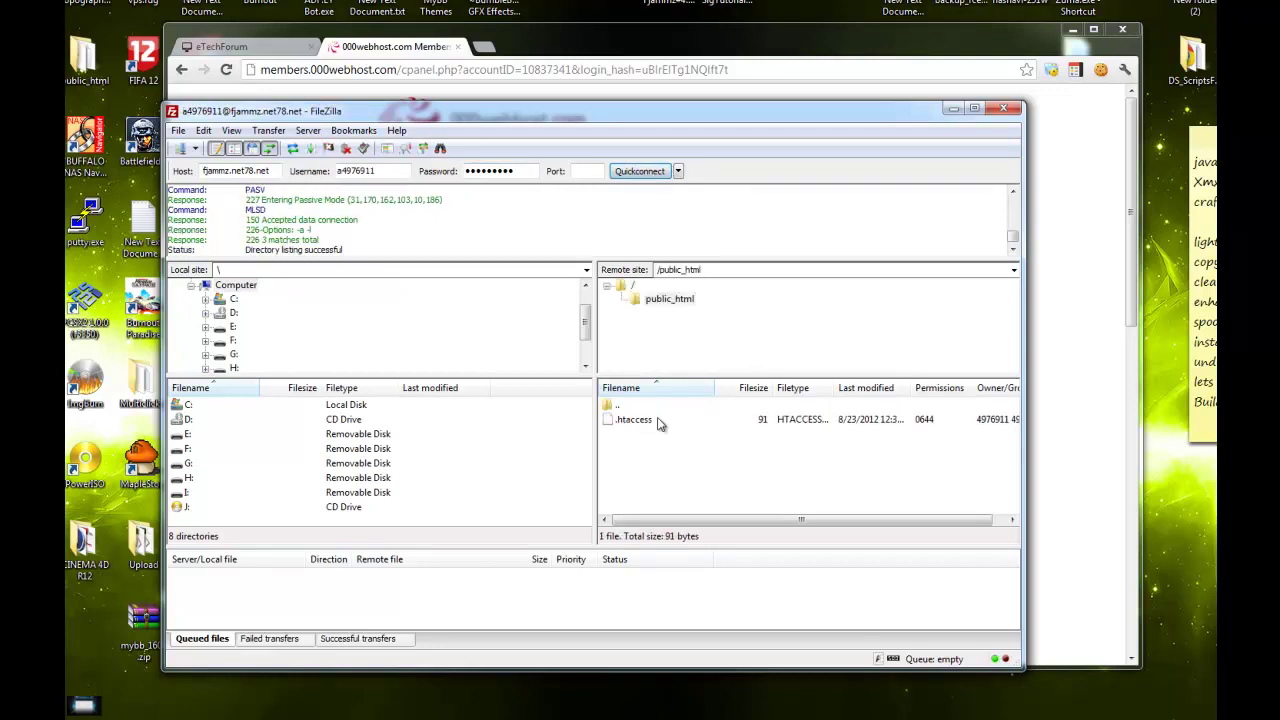
{"action": "double_click", "coordinate": [628, 406]}
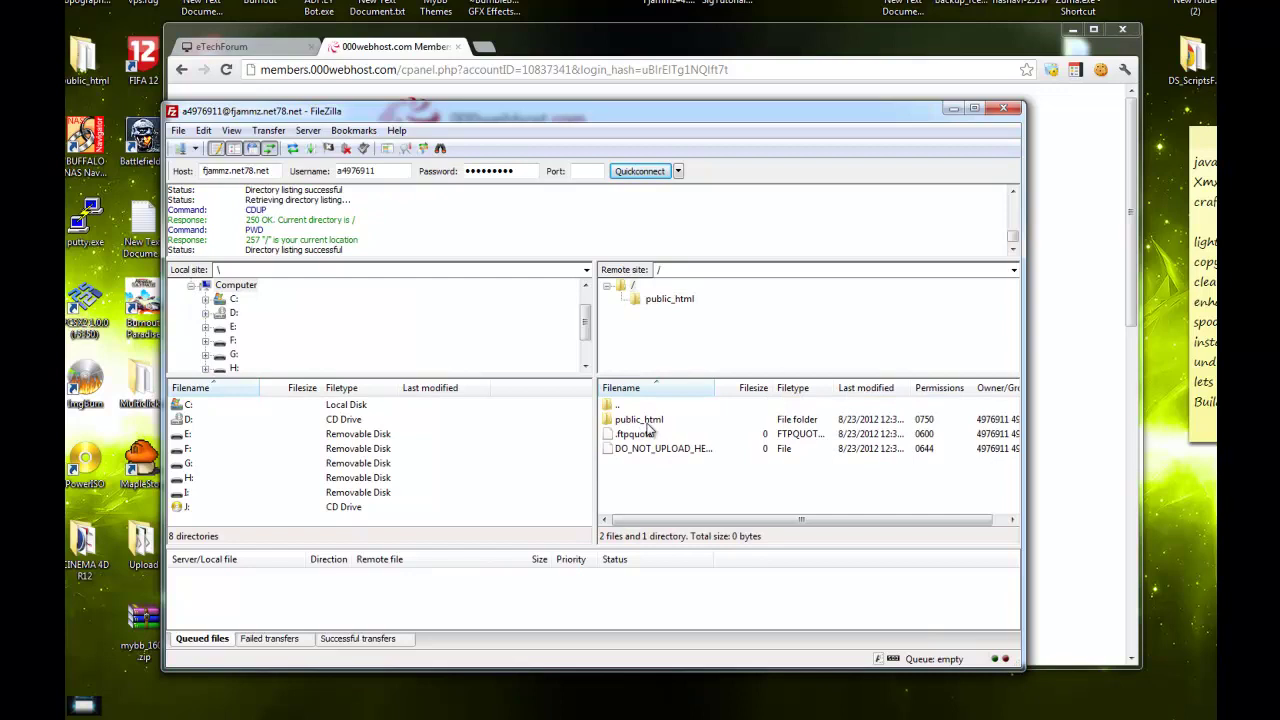
{"action": "double_click", "coordinate": [655, 422]}
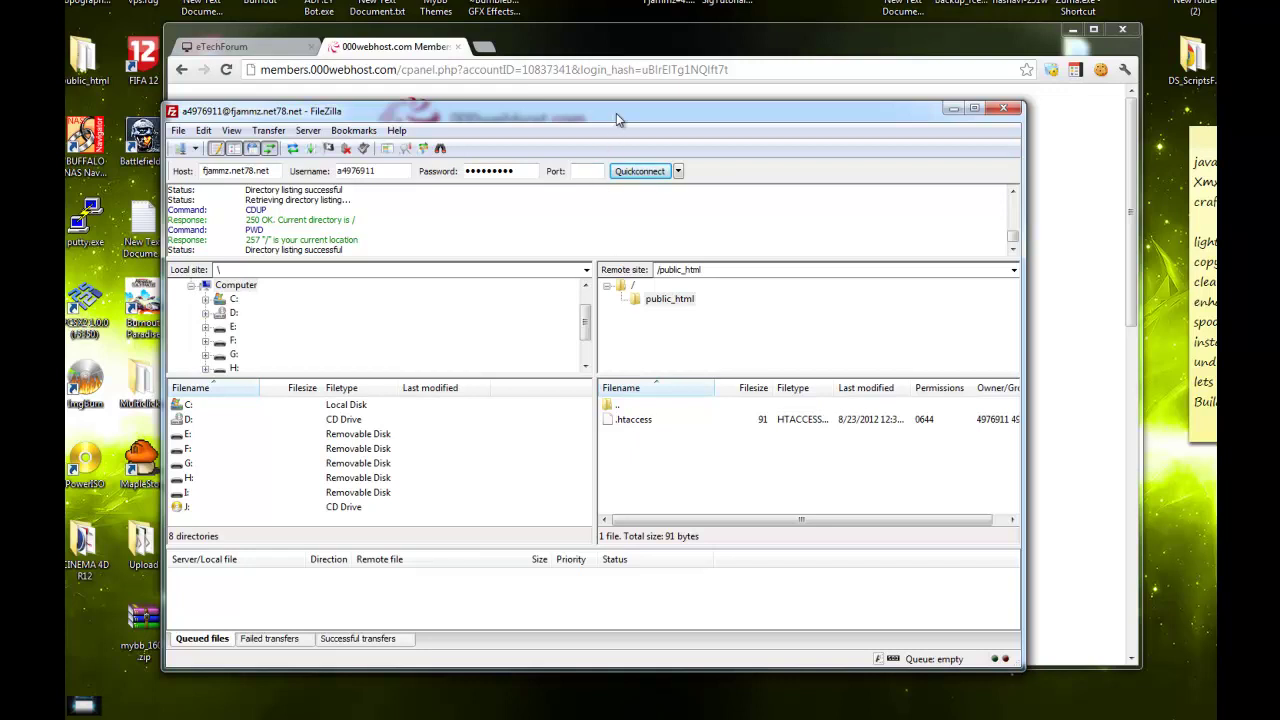
{"action": "left_click_drag", "start_coordinate": [616, 113], "coordinate": [727, 36]}
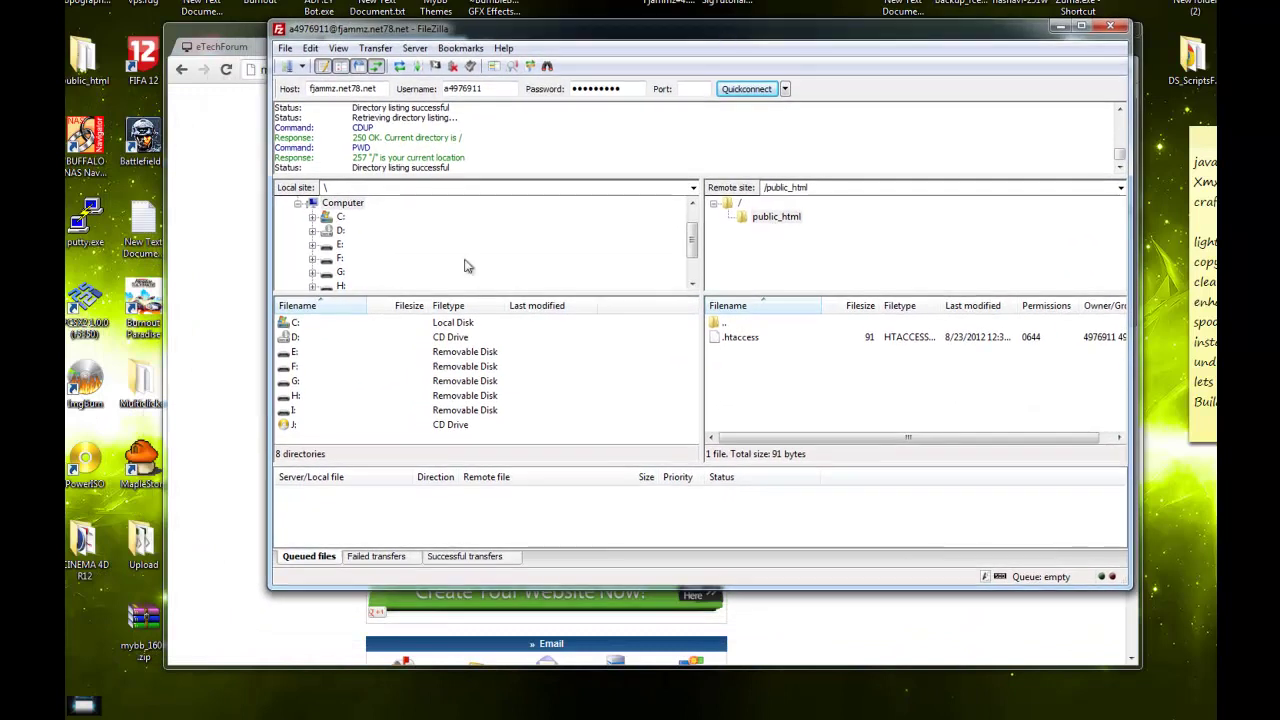
Step: Select all files in the desktop Upload folder and drag them into public_html to upload
{"action": "double_click", "coordinate": [148, 555]}
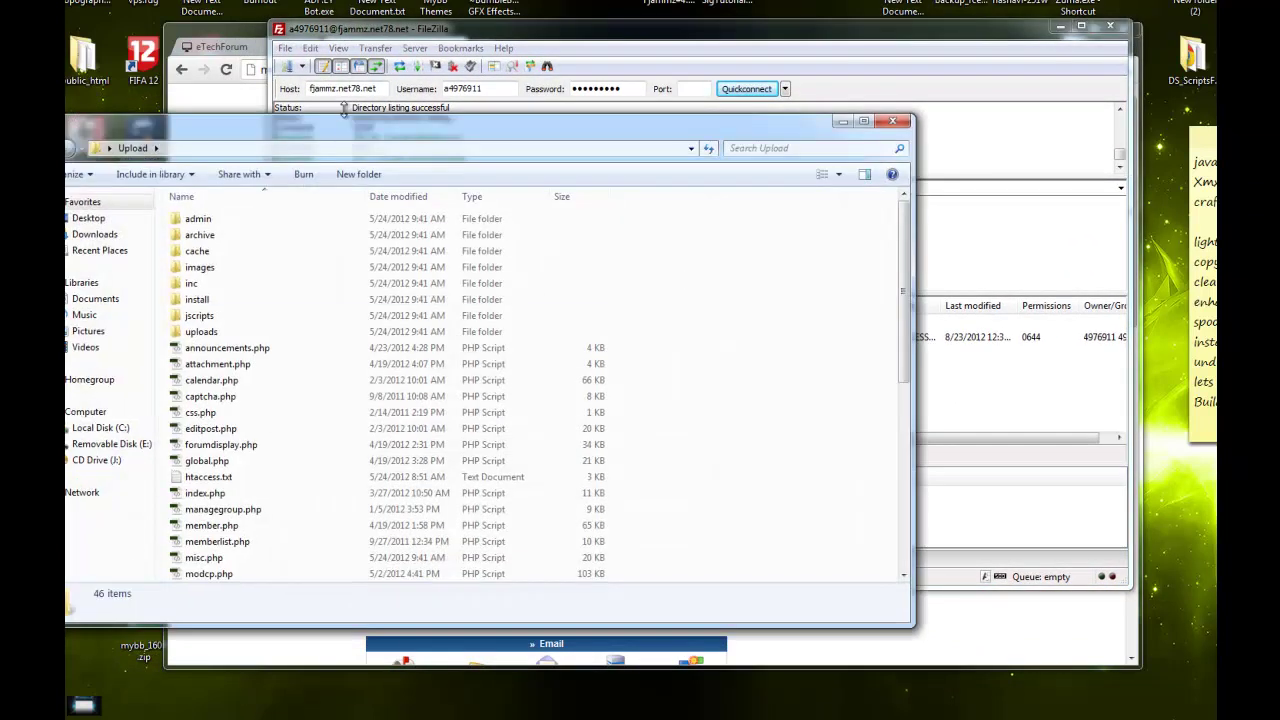
{"action": "left_click_drag", "start_coordinate": [345, 131], "coordinate": [417, 121]}
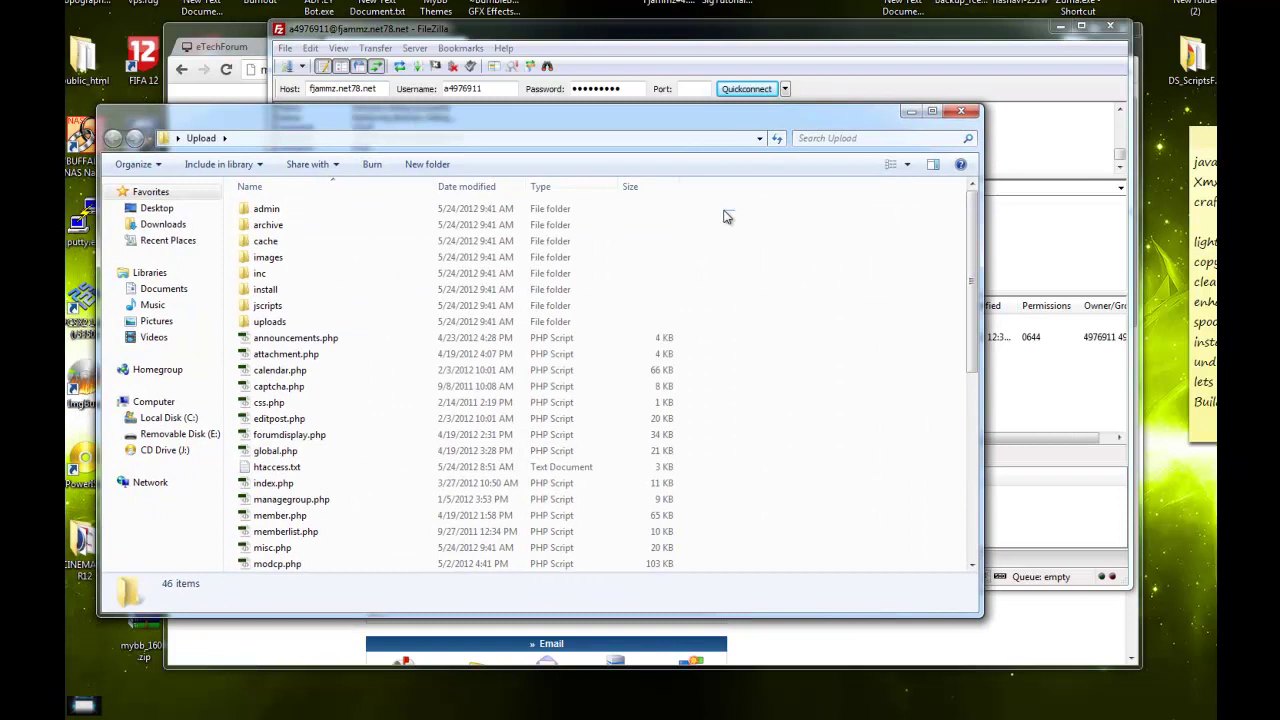
{"action": "left_click_drag", "start_coordinate": [735, 209], "coordinate": [347, 656]}
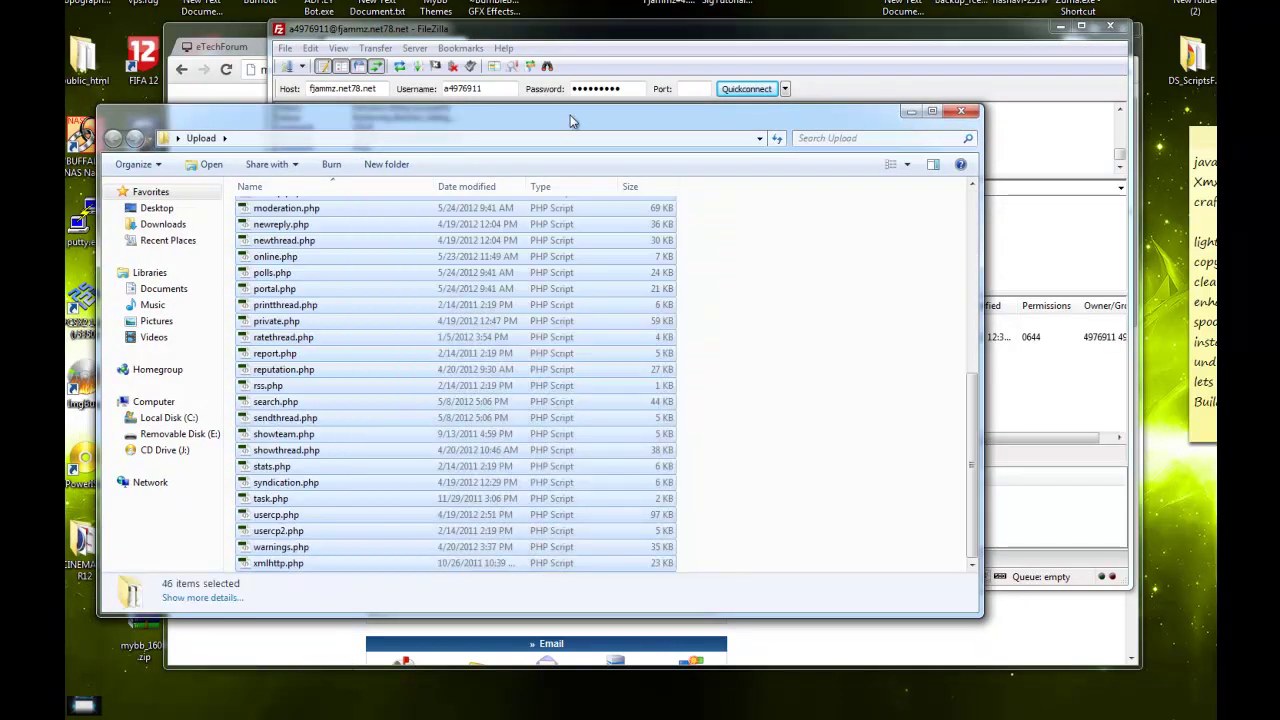
{"action": "left_click_drag", "start_coordinate": [571, 118], "coordinate": [343, 87]}
{"action": "left_click", "coordinate": [916, 424]}
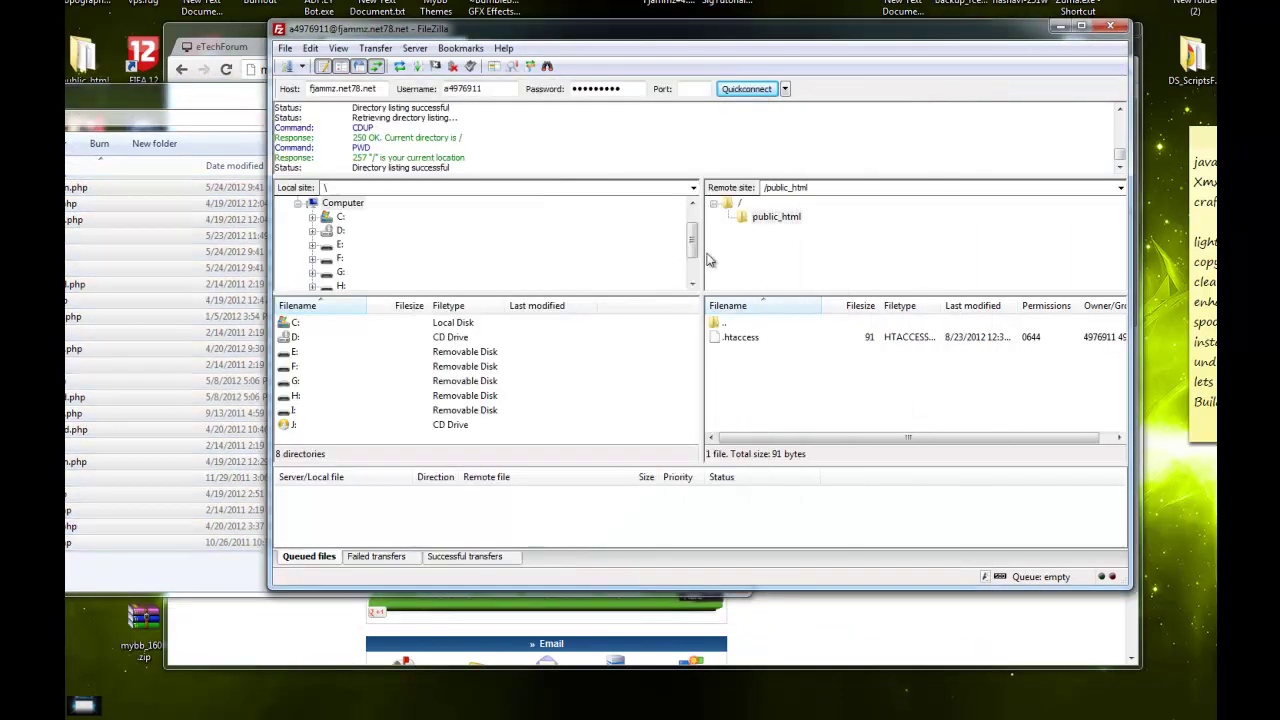
{"action": "left_click_drag", "start_coordinate": [680, 30], "coordinate": [726, 32]}
{"action": "left_click", "coordinate": [208, 118]}
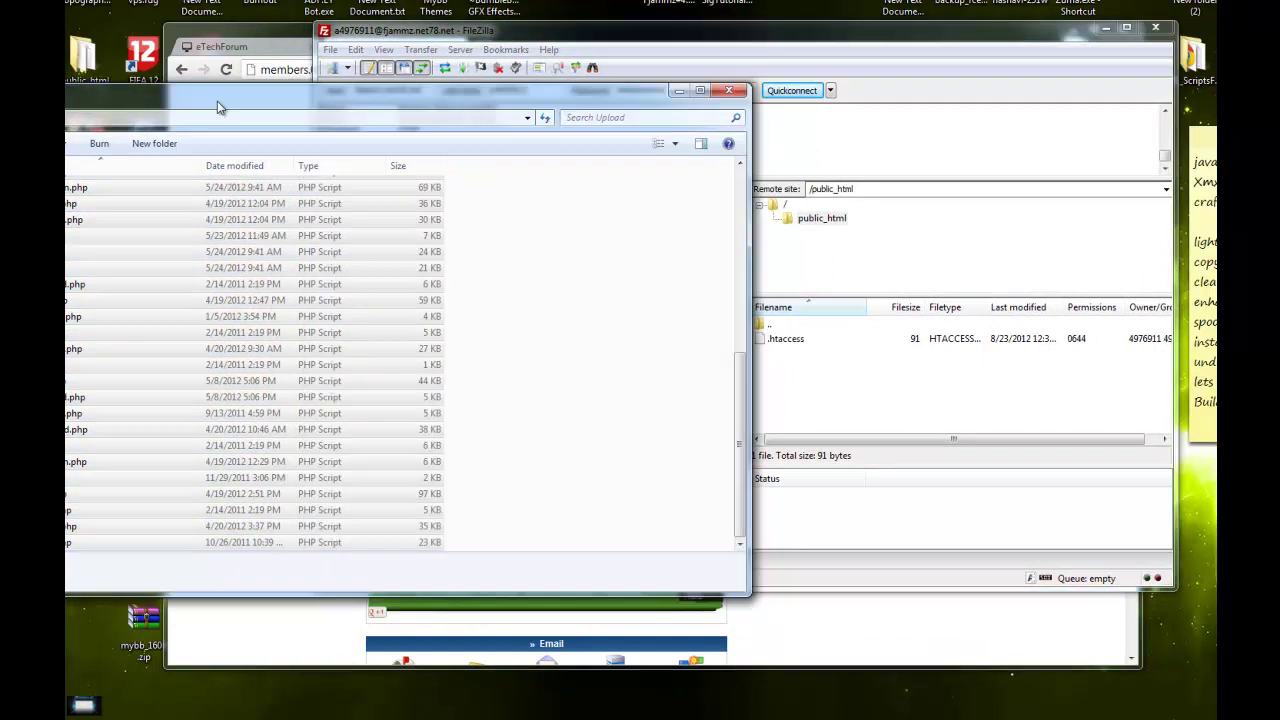
{"action": "left_click_drag", "start_coordinate": [208, 118], "coordinate": [239, 106]}
{"action": "left_click", "coordinate": [808, 40]}
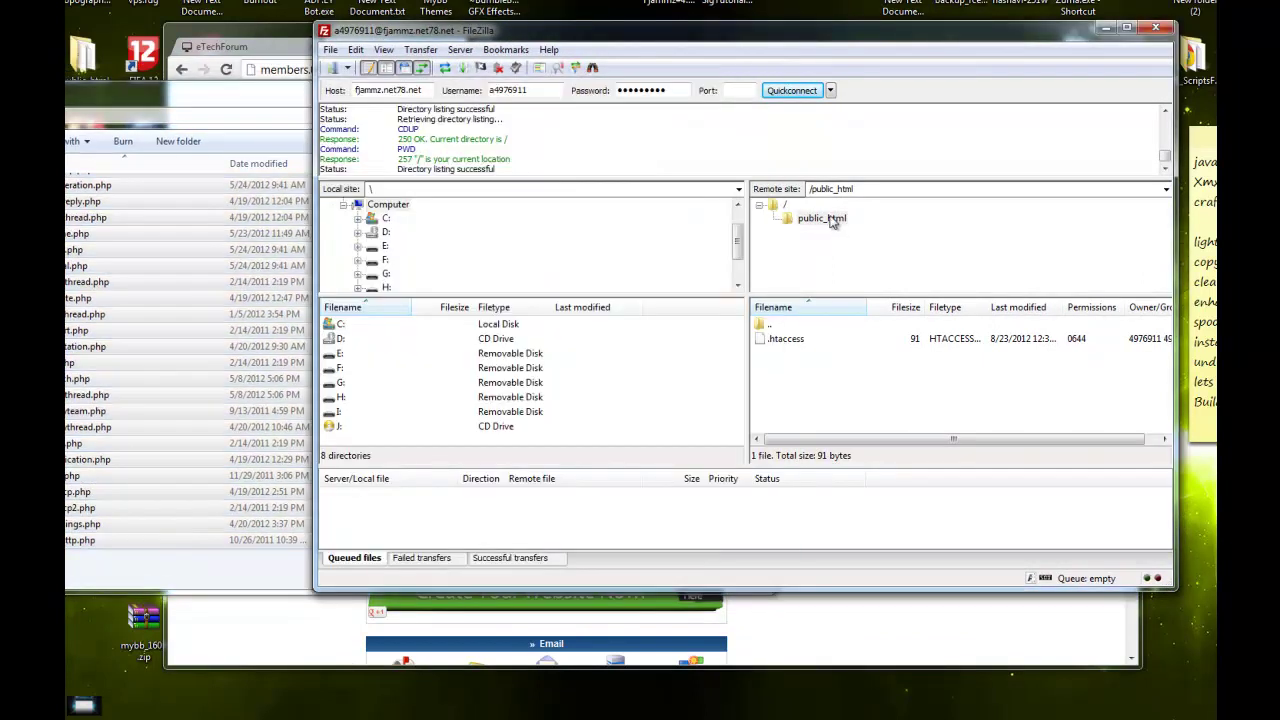
{"action": "left_click", "coordinate": [262, 92]}
{"action": "left_click_drag", "start_coordinate": [222, 284], "coordinate": [940, 411]}
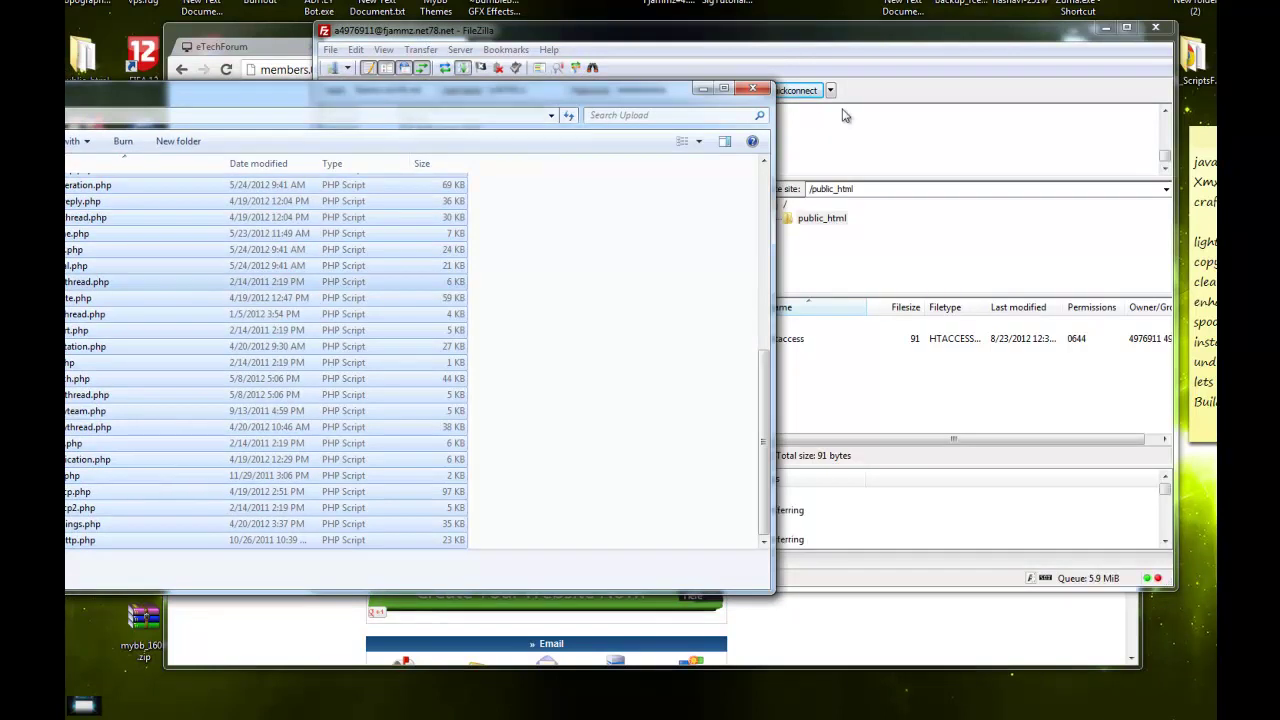
{"action": "left_click_drag", "start_coordinate": [804, 37], "coordinate": [697, 47]}
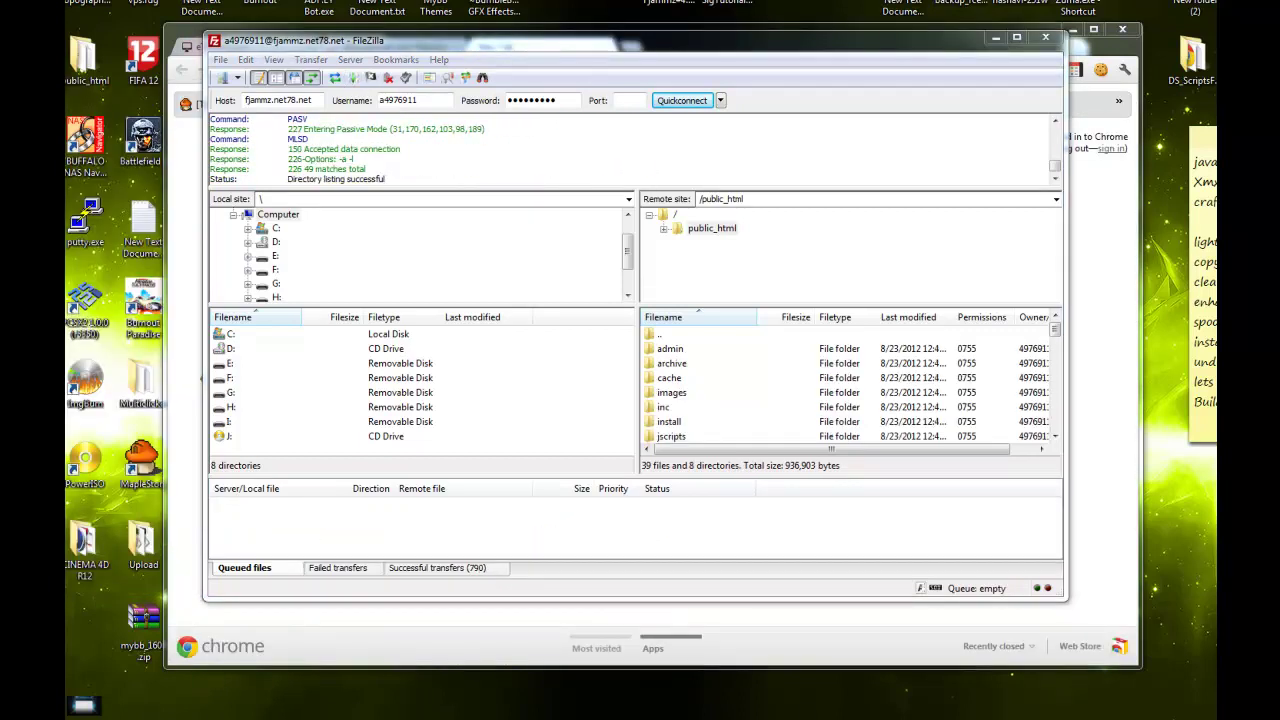
Step: Open the forum site fjammz.net78.net, which reports the board is not installed
{"action": "left_click", "coordinate": [755, 365]}
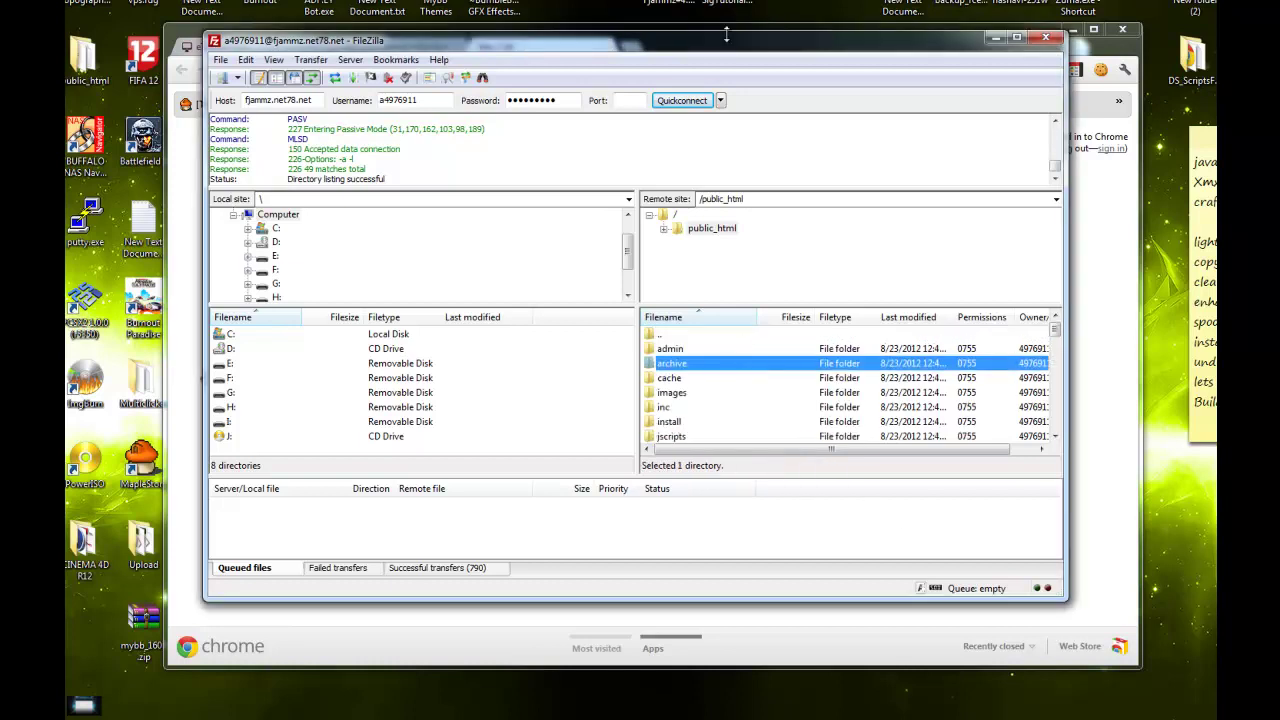
{"action": "left_click_drag", "start_coordinate": [732, 47], "coordinate": [629, 104]}
{"action": "left_click", "coordinate": [690, 48]}
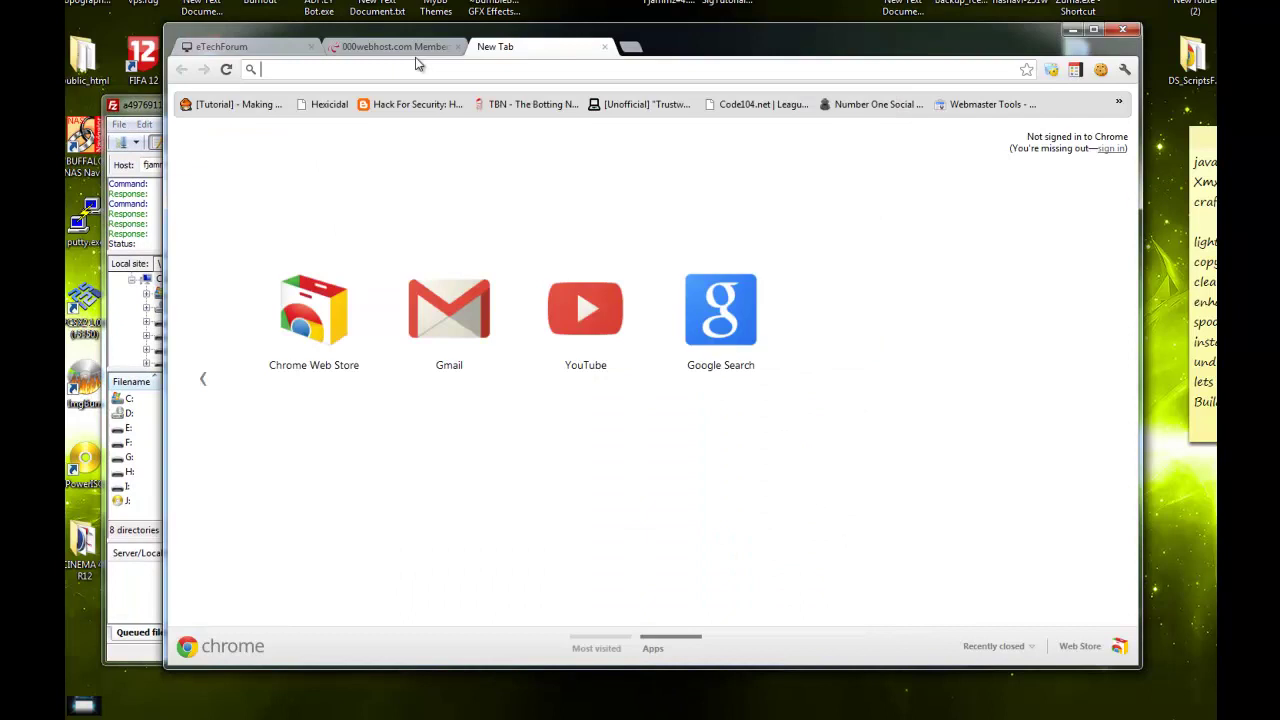
{"action": "left_click", "coordinate": [418, 50]}
{"action": "left_click", "coordinate": [847, 242]}
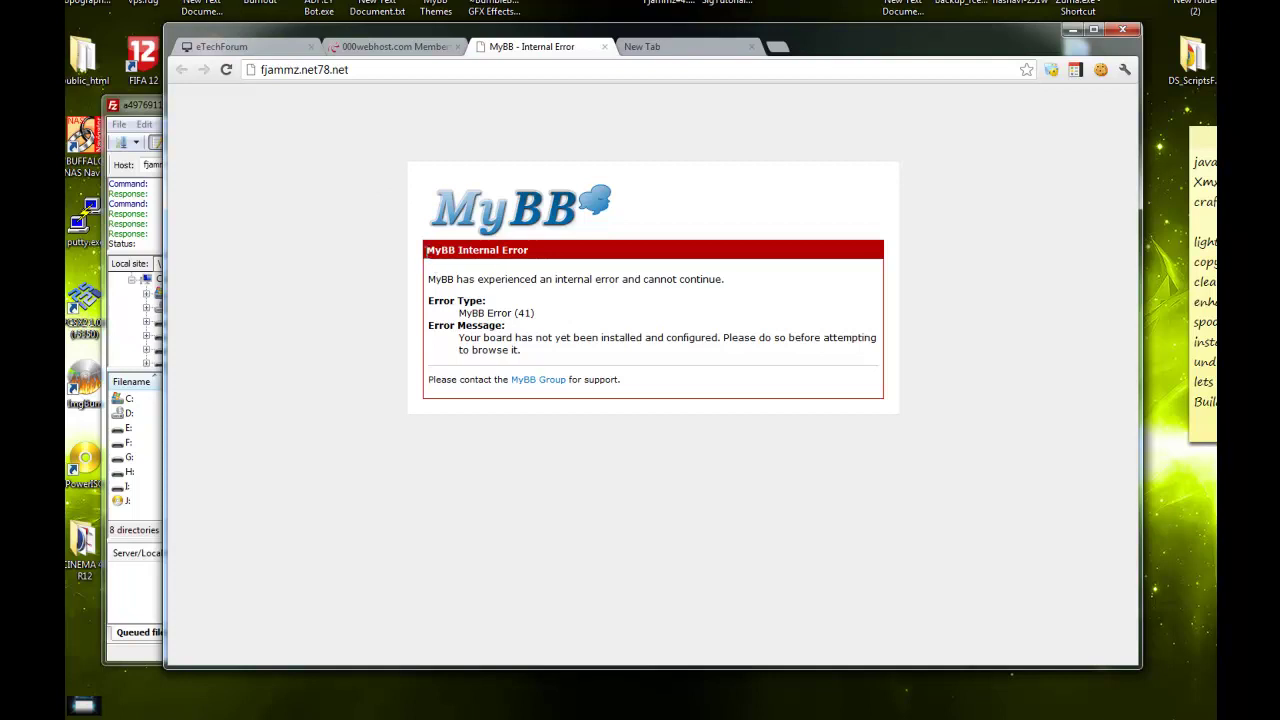
{"action": "left_click_drag", "start_coordinate": [465, 339], "coordinate": [529, 343]}
{"action": "left_click", "coordinate": [577, 361]}
Step: Load fjammz.net78.net/install, opt out of anonymous statistics, and accept the license agreement
{"action": "left_click", "coordinate": [369, 66]}
{"action": "left_click", "coordinate": [398, 70]}
{"action": "type", "text": "/install"}
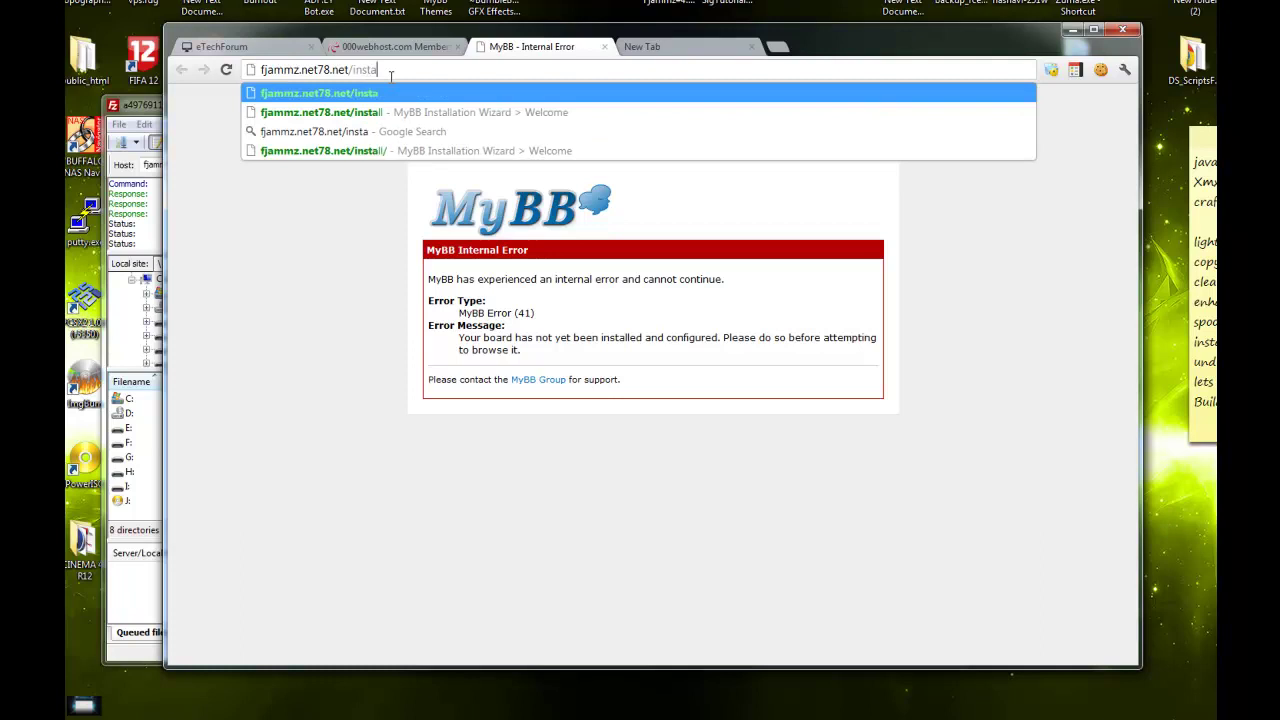
{"action": "key", "text": "Return"}
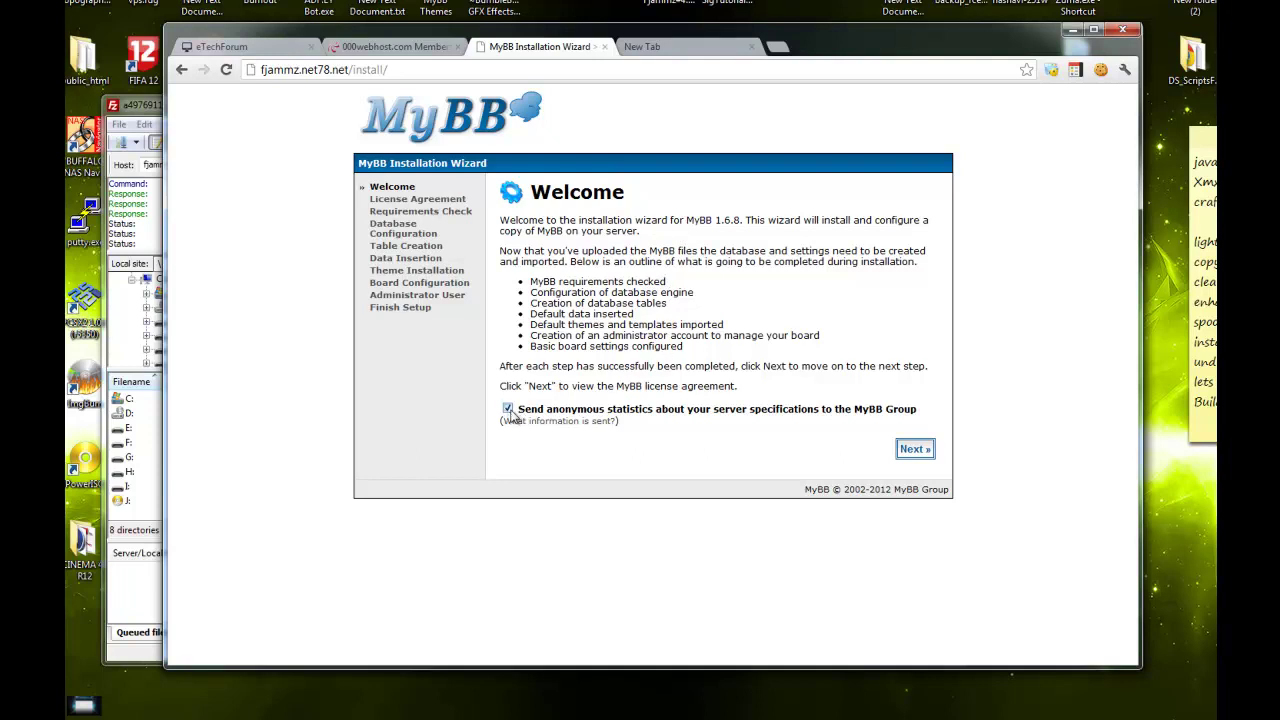
{"action": "left_click", "coordinate": [508, 411]}
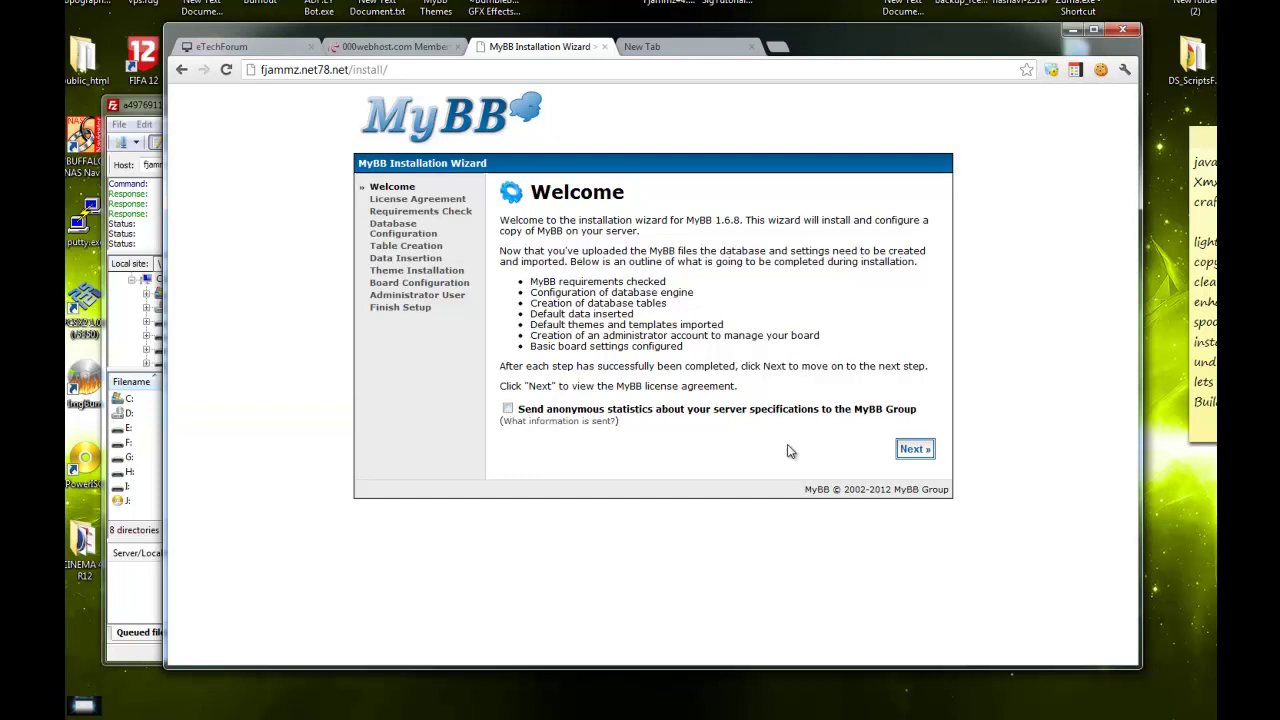
{"action": "left_click", "coordinate": [912, 451]}
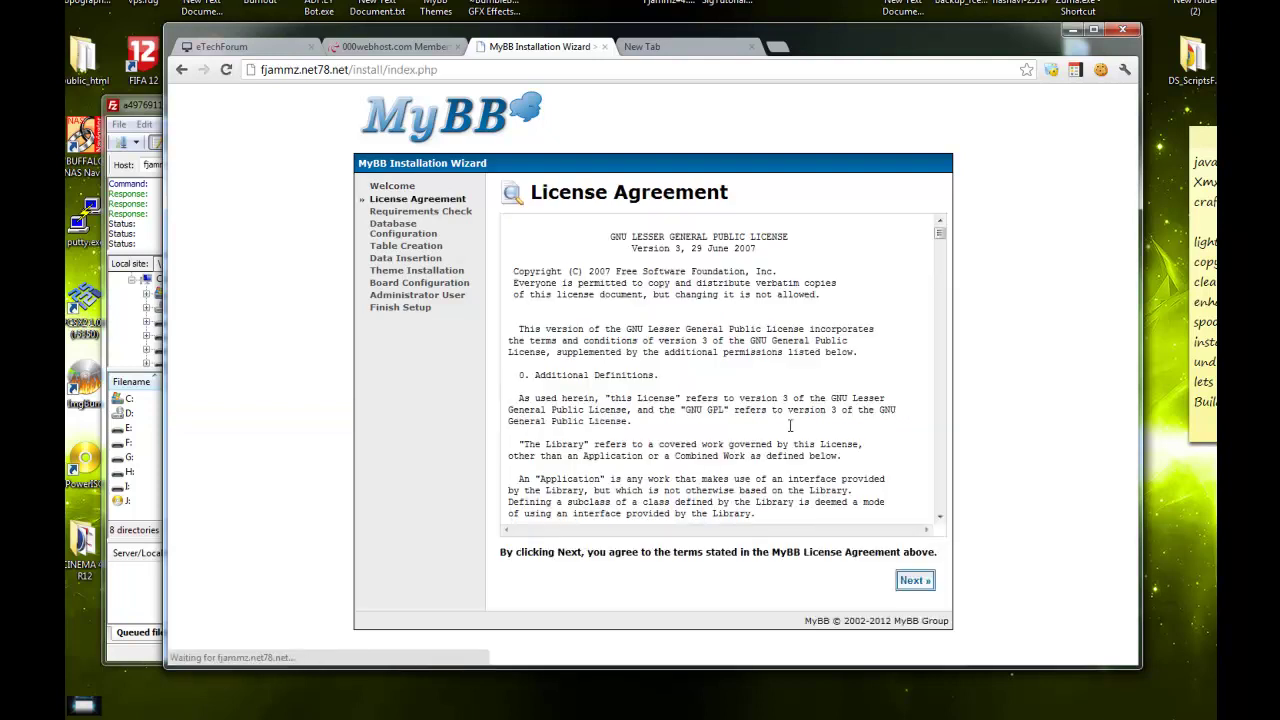
{"action": "left_click", "coordinate": [912, 579]}
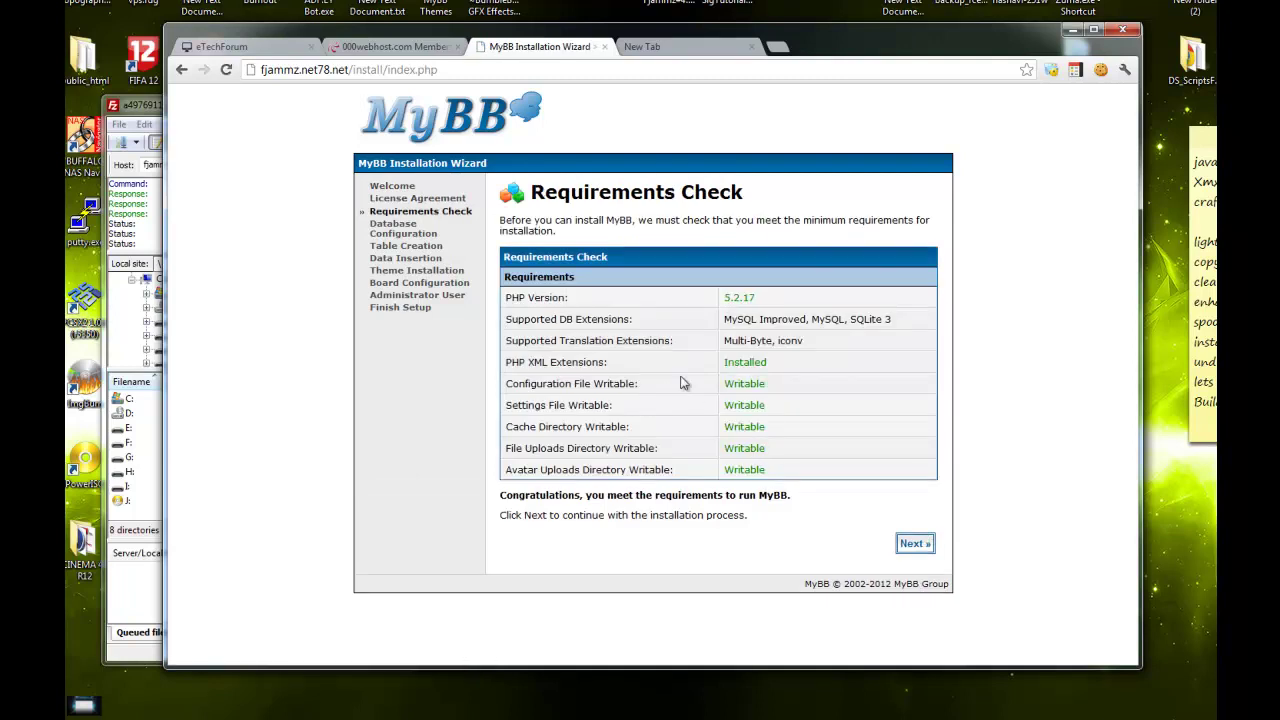
Step: Pass the requirements check, keep MySQL Improved as the engine, and select the localhost hostname
{"action": "left_click", "coordinate": [912, 544]}
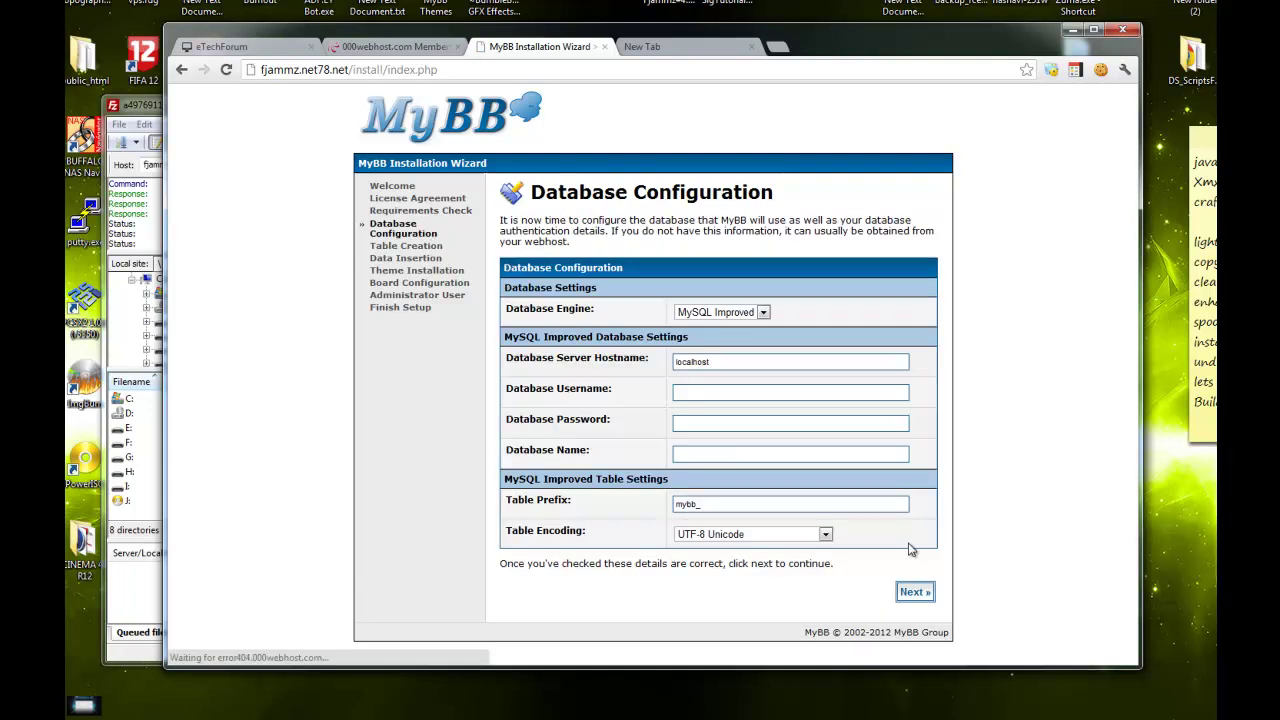
{"action": "left_click", "coordinate": [743, 314]}
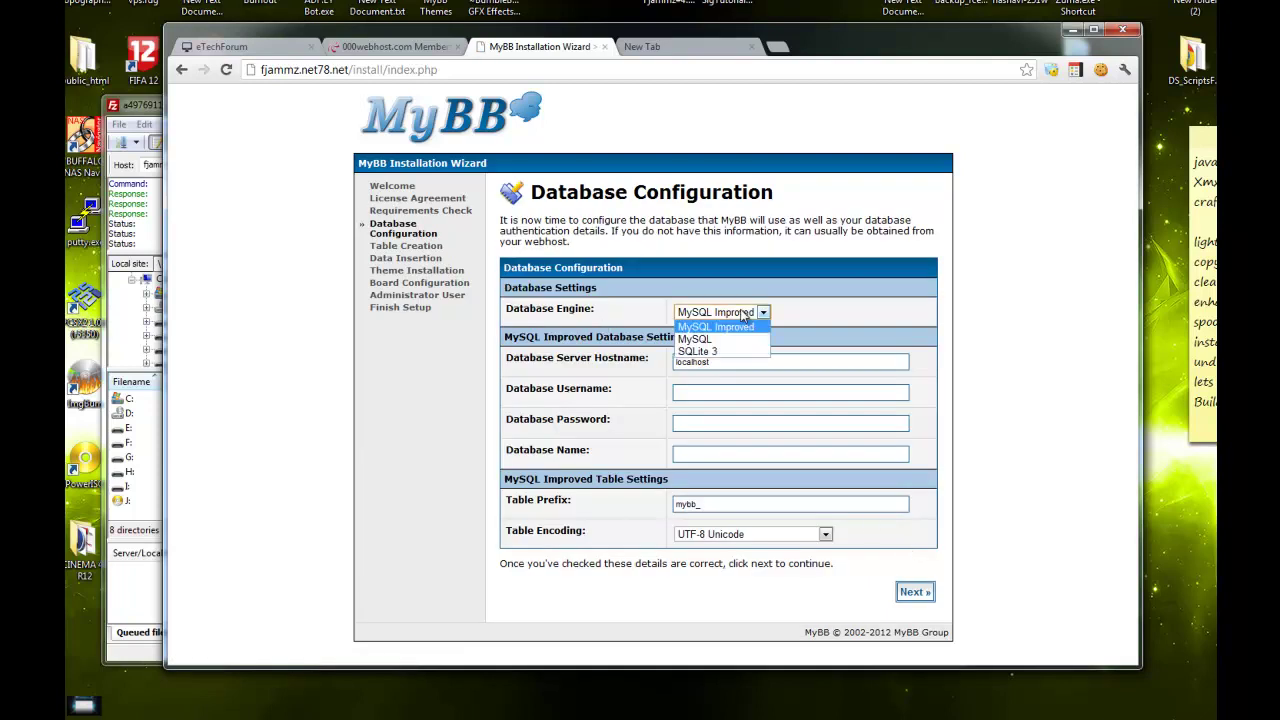
{"action": "left_click", "coordinate": [718, 322]}
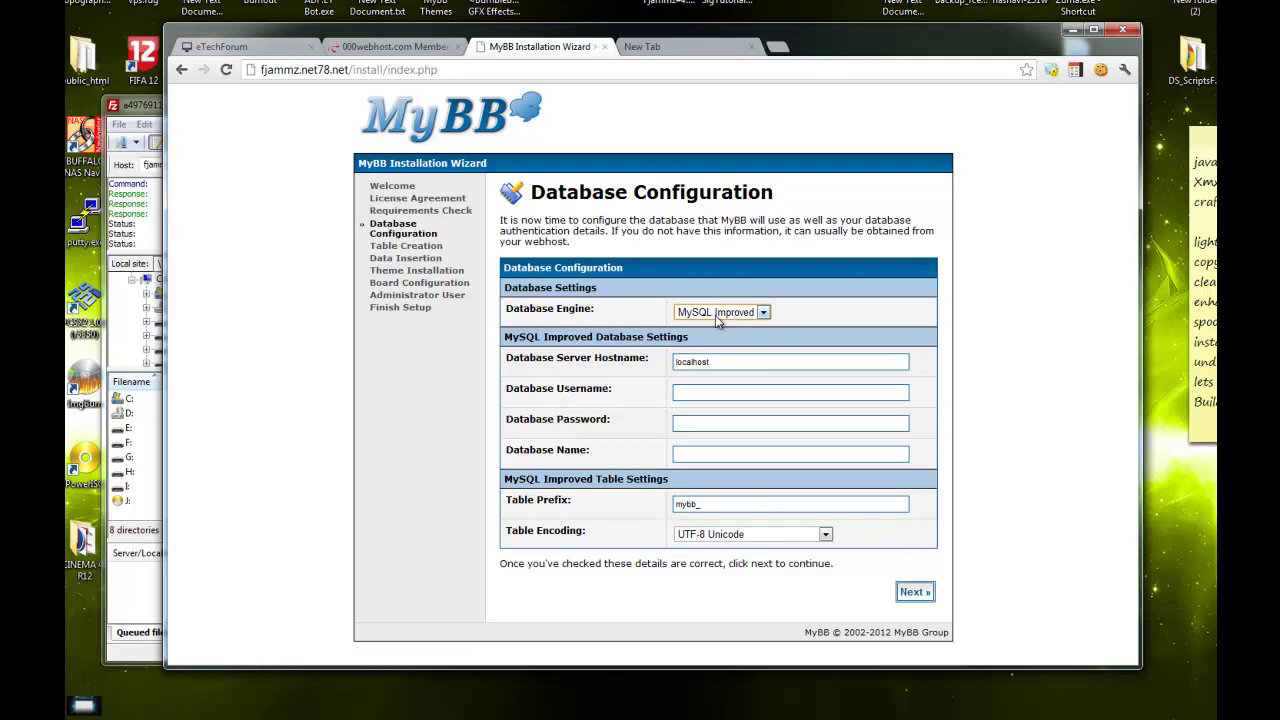
{"action": "left_click", "coordinate": [794, 325]}
{"action": "double_click", "coordinate": [728, 359]}
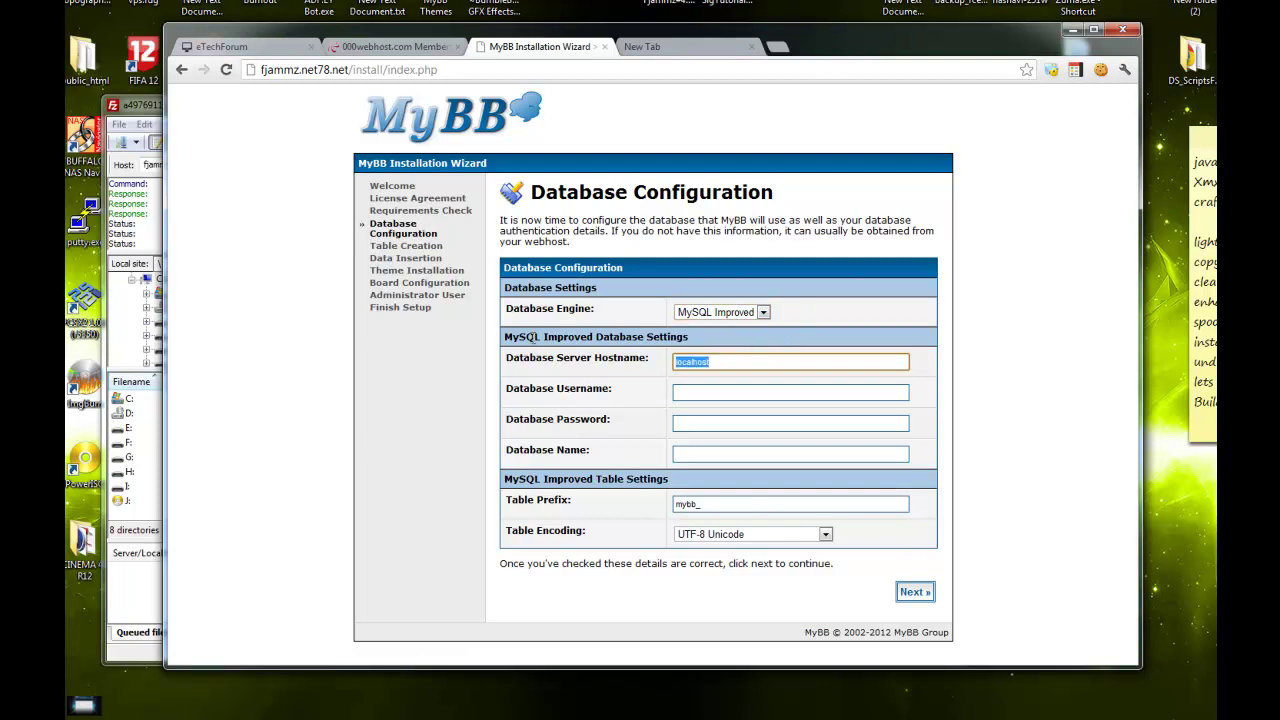
Step: Copy mysql2.000webhost.com from 000webhost's MySQL page into Database Server Hostname
{"action": "left_click", "coordinate": [398, 50]}
{"action": "scroll", "coordinate": [548, 300], "scroll_direction": "down", "scroll_amount": 4}
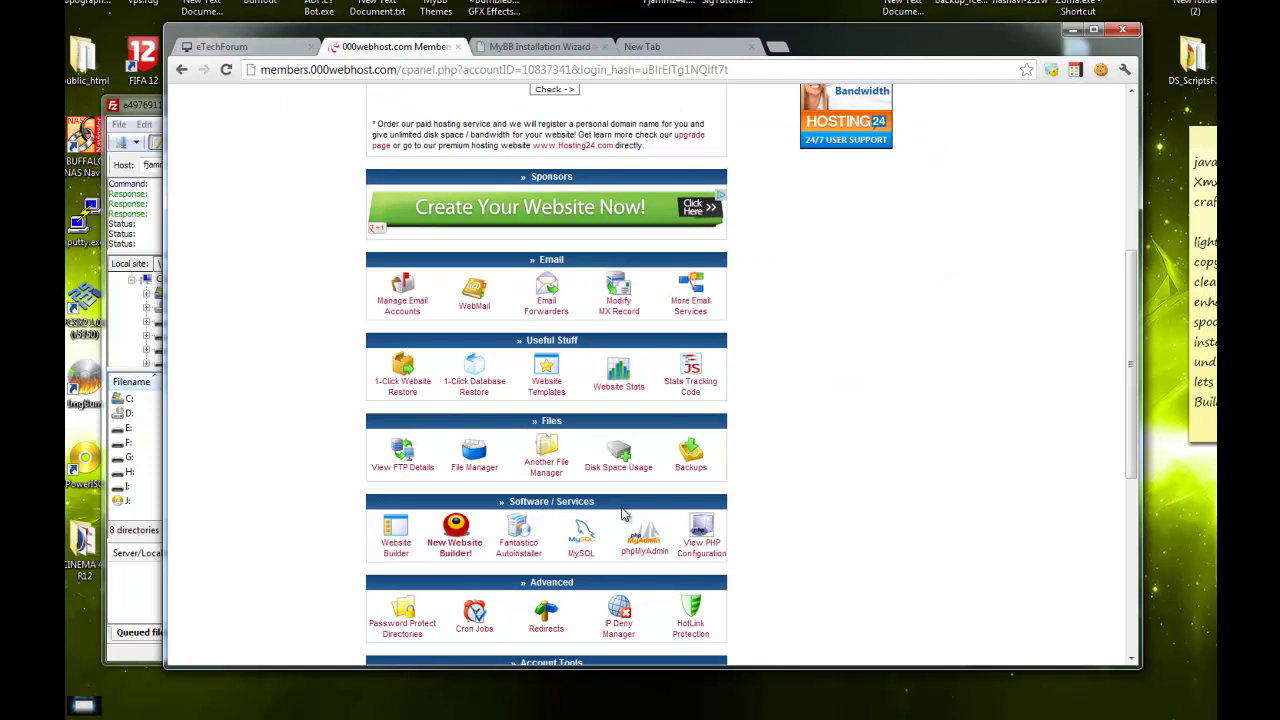
{"action": "left_click", "coordinate": [583, 543]}
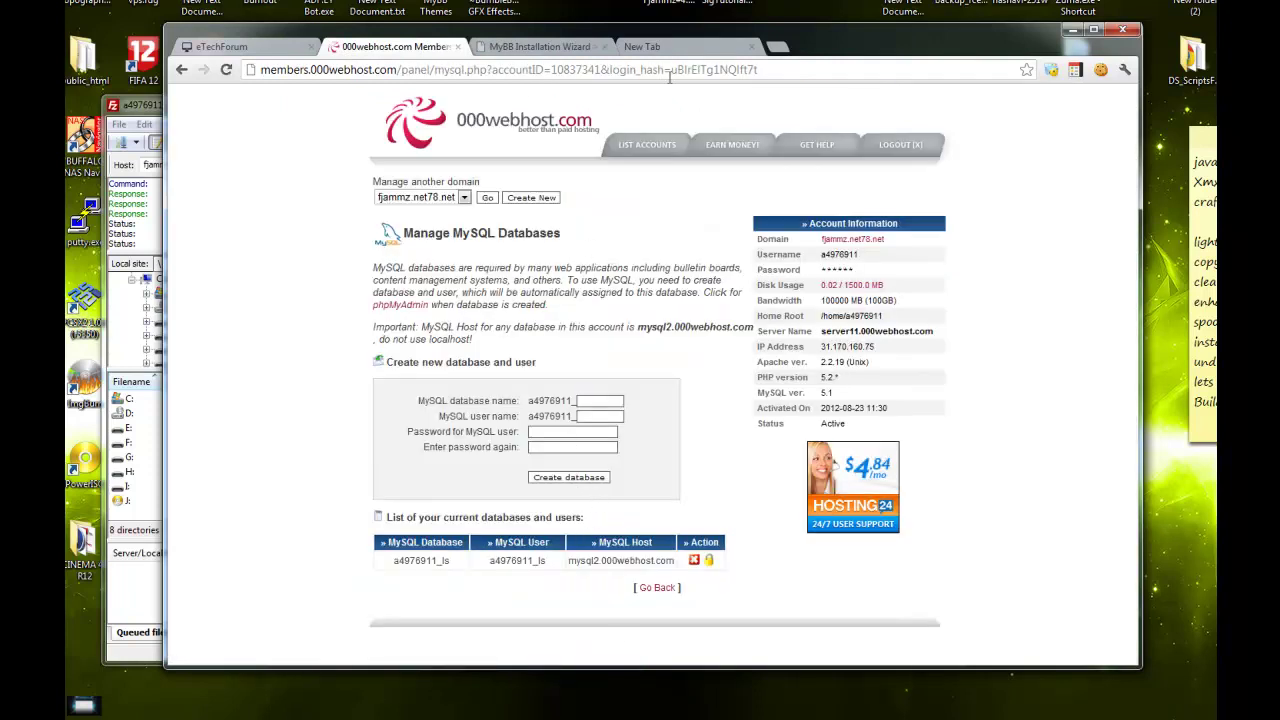
{"action": "left_click", "coordinate": [645, 47]}
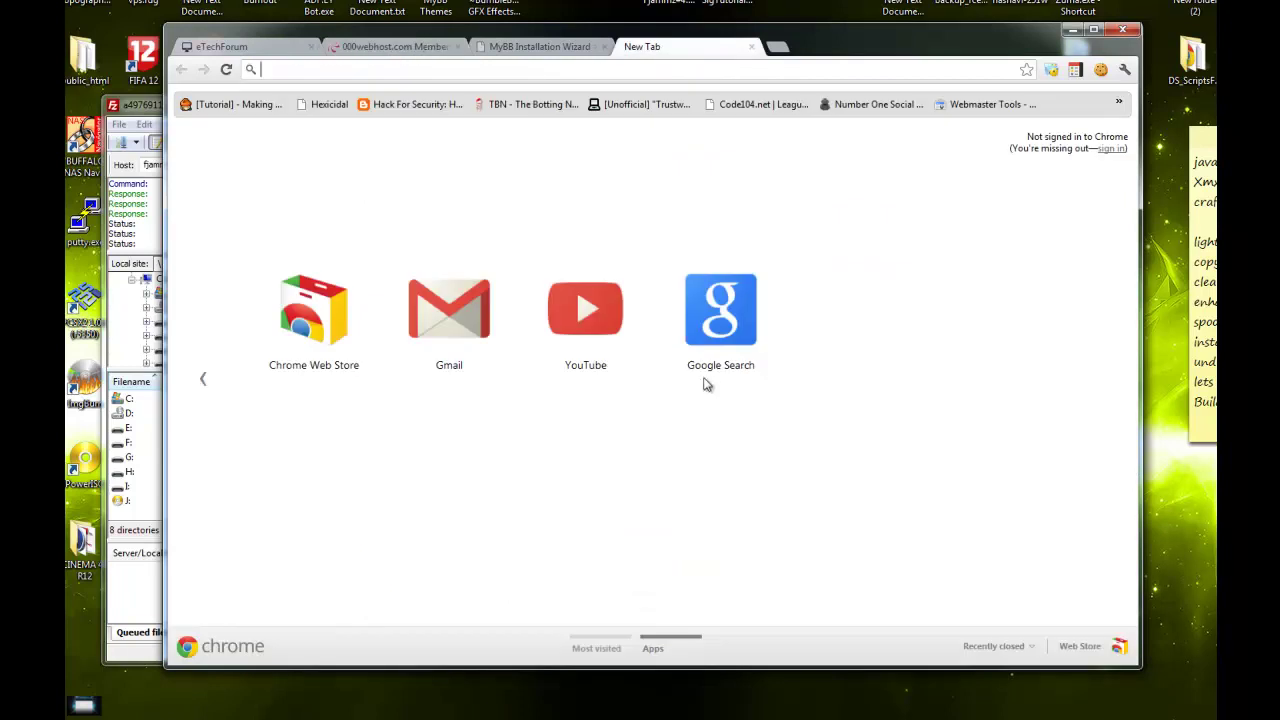
{"action": "left_click", "coordinate": [540, 47]}
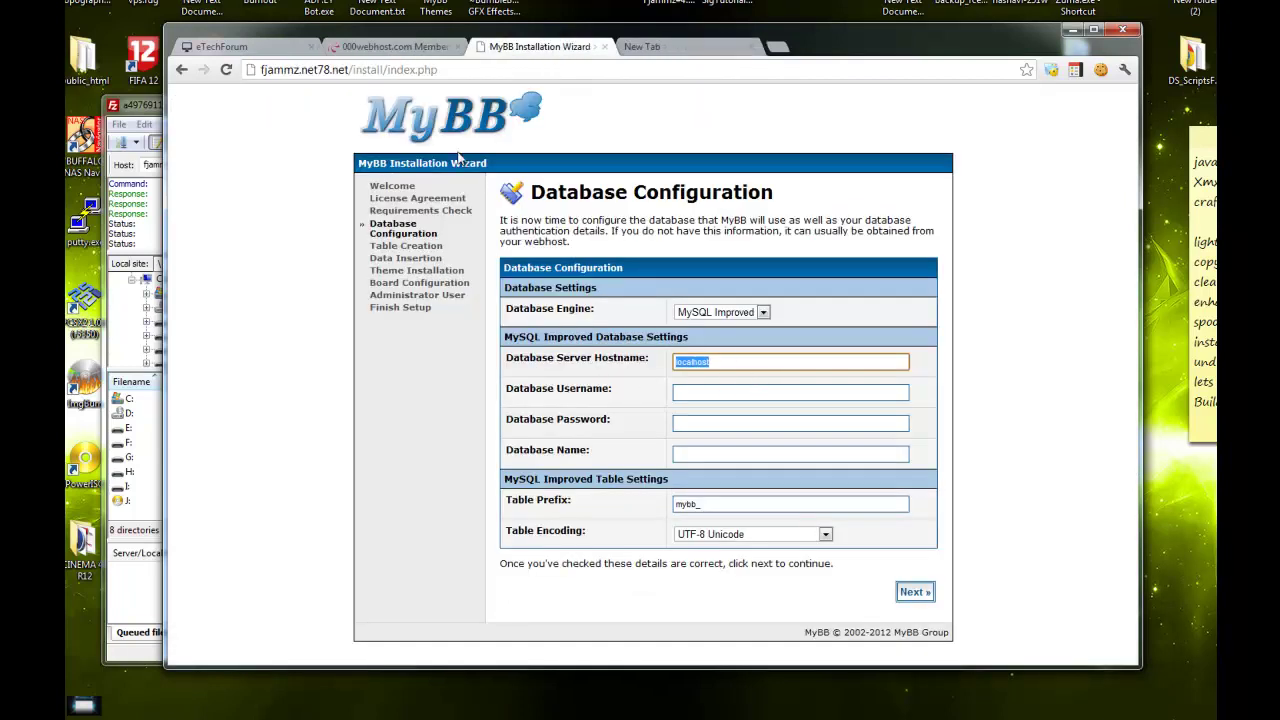
{"action": "left_click", "coordinate": [395, 48]}
{"action": "left_click_drag", "start_coordinate": [567, 561], "coordinate": [674, 559]}
{"action": "key", "text": "ctrl+c"}
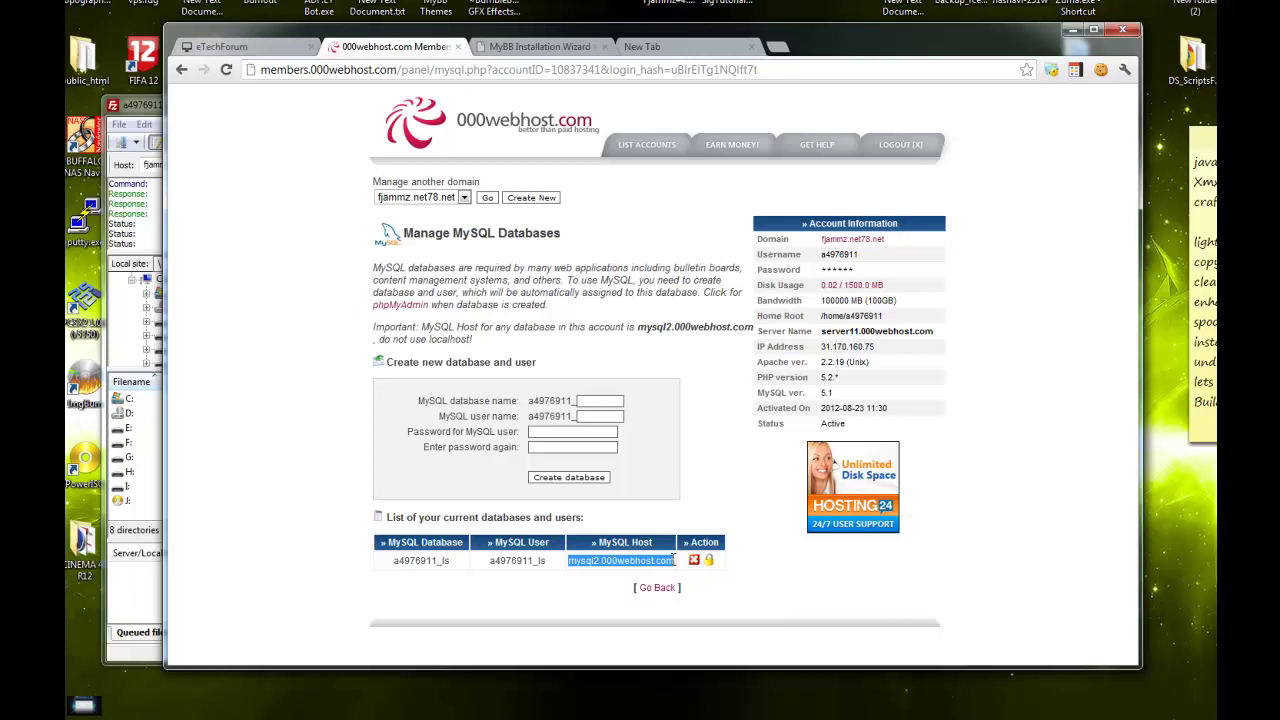
{"action": "left_click", "coordinate": [557, 48]}
{"action": "key", "text": "ctrl+v"}
Step: Paste the listed MySQL user name as both Database Username and Database Name, then fill the password
{"action": "left_click", "coordinate": [685, 393]}
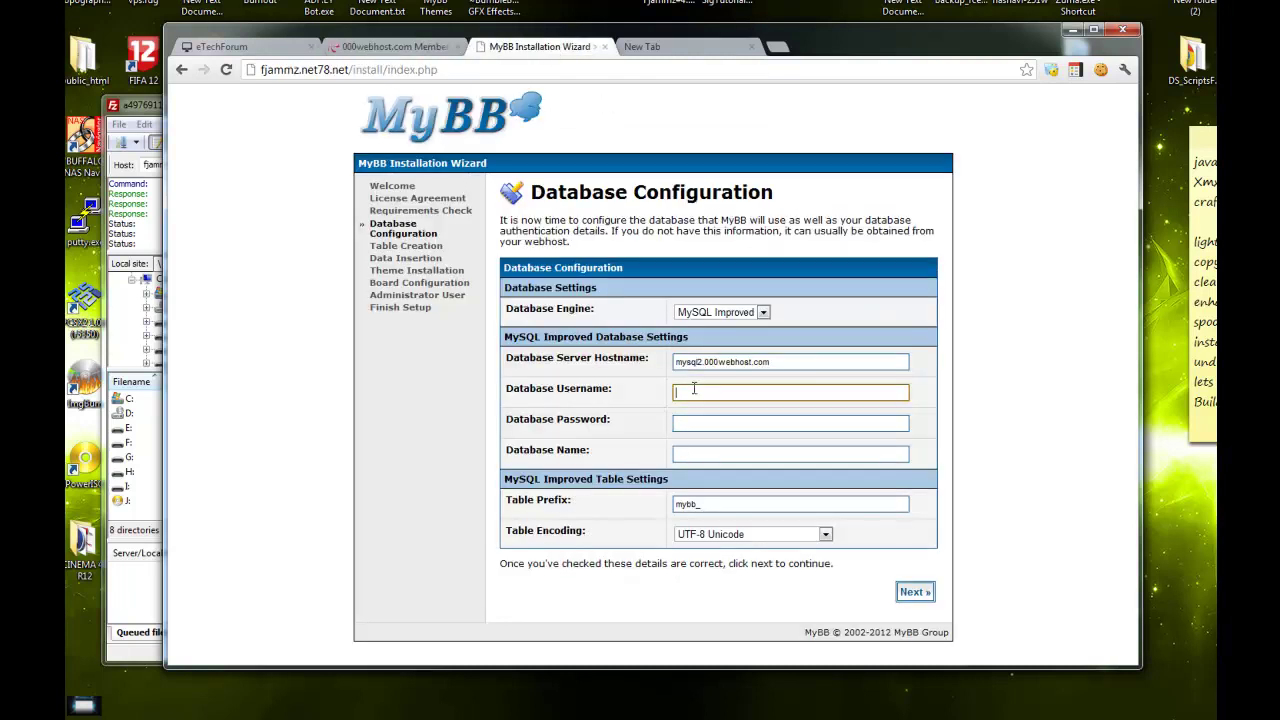
{"action": "left_click", "coordinate": [405, 47]}
{"action": "left_click_drag", "start_coordinate": [547, 560], "coordinate": [485, 558]}
{"action": "key", "text": "ctrl+c"}
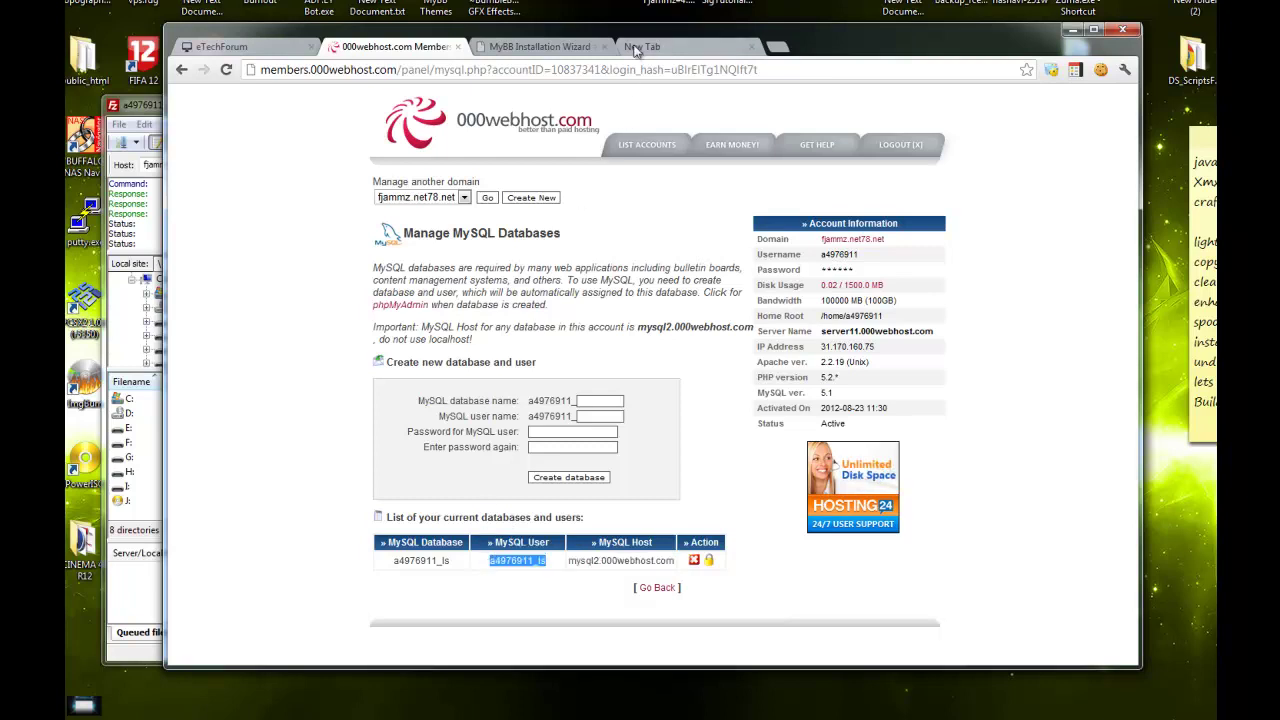
{"action": "left_click", "coordinate": [565, 47]}
{"action": "key", "text": "ctrl+v"}
{"action": "left_click", "coordinate": [709, 452]}
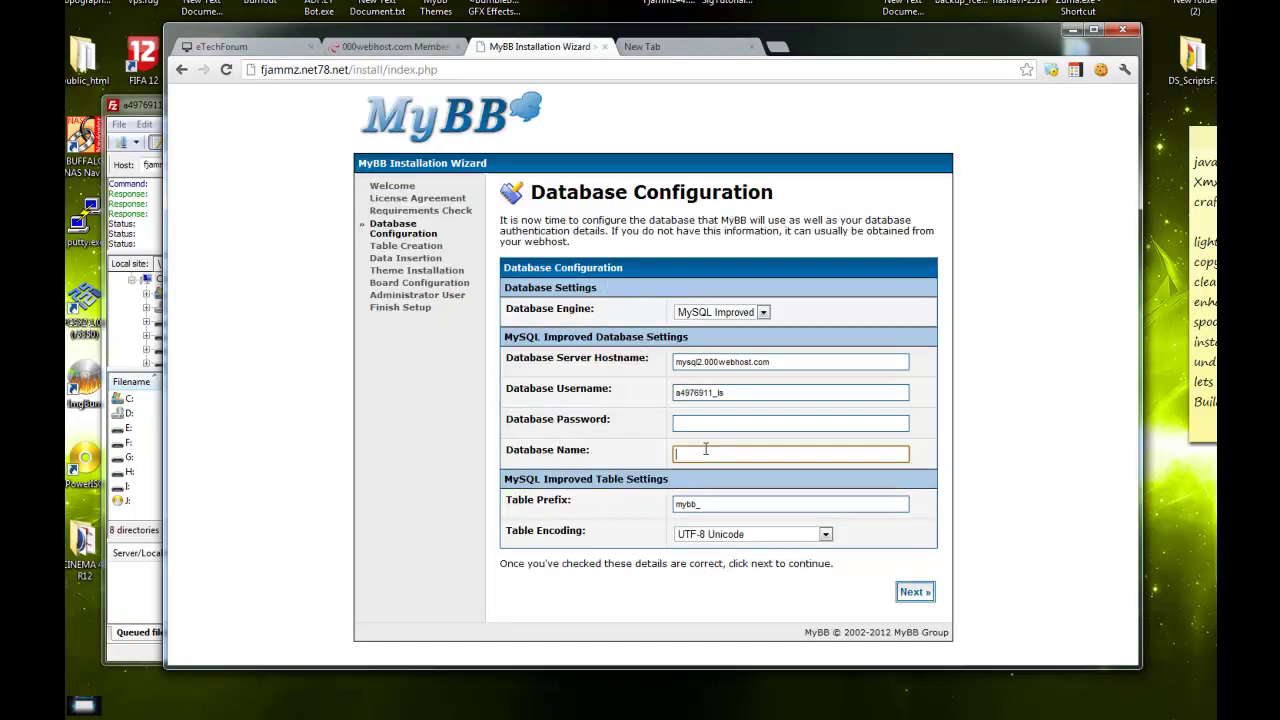
{"action": "key", "text": "ctrl+v"}
{"action": "left_click", "coordinate": [705, 425]}
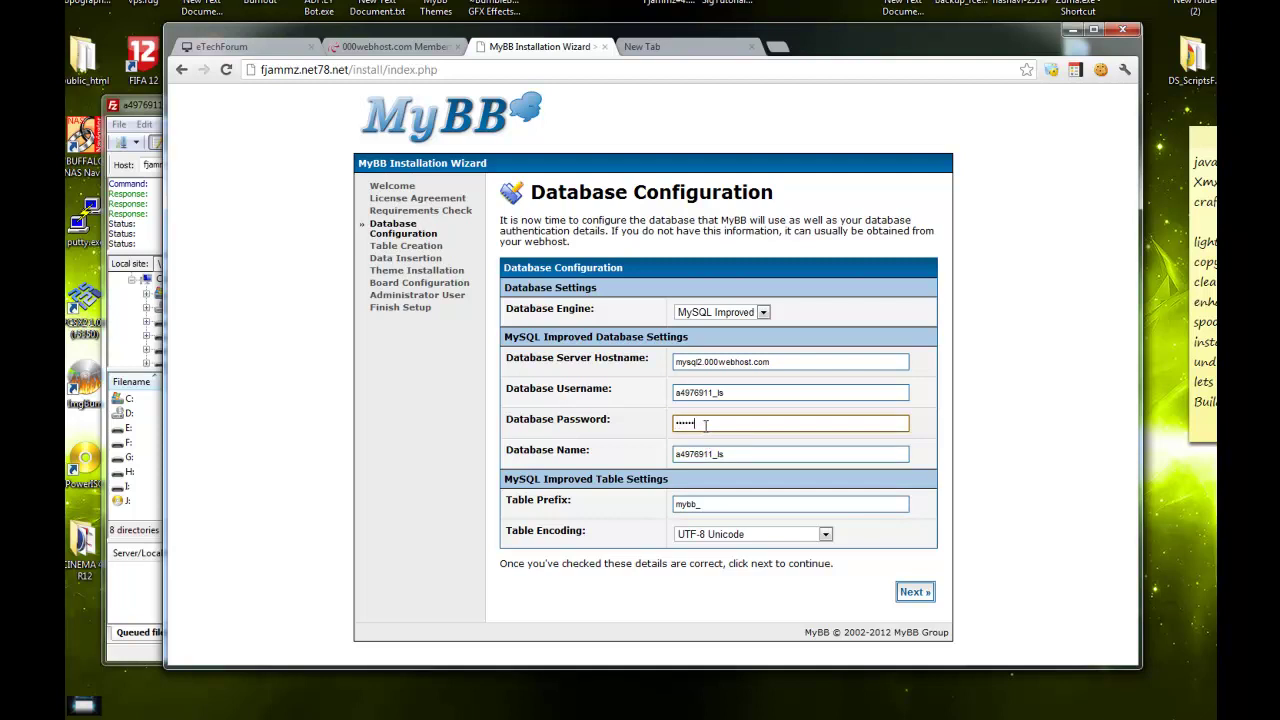
{"action": "left_click", "coordinate": [425, 47]}
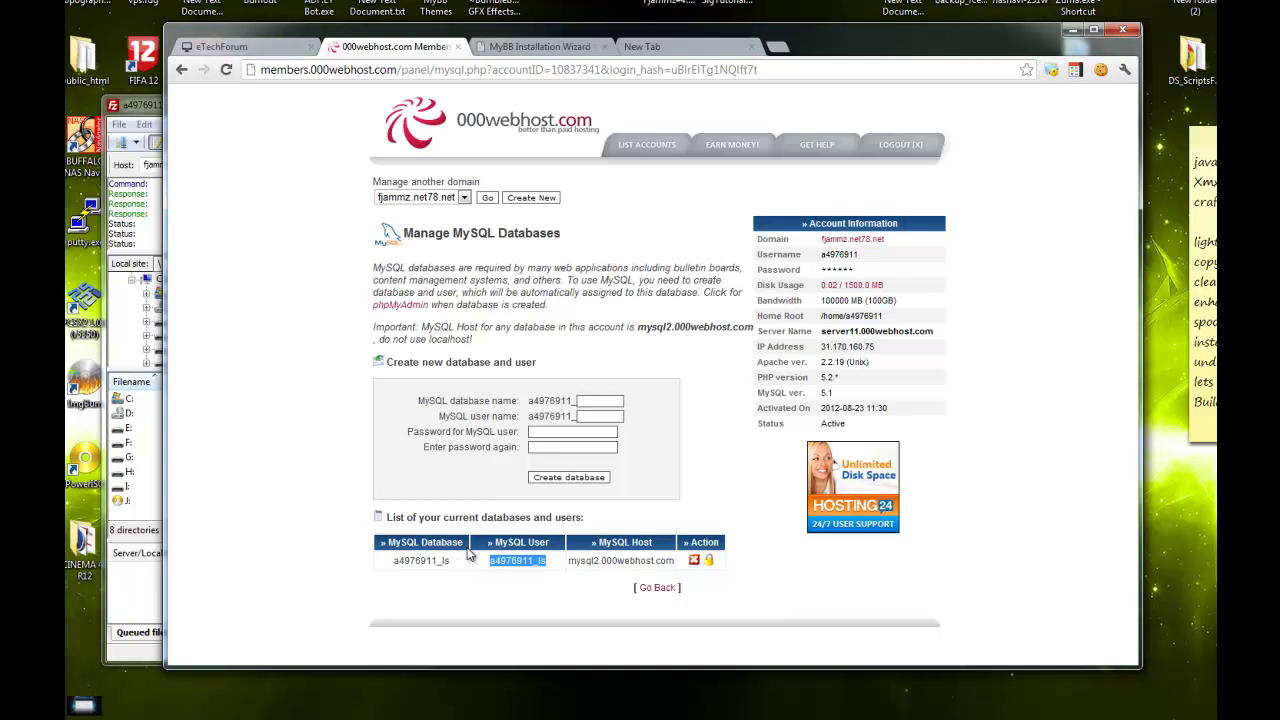
{"action": "left_click", "coordinate": [579, 44]}
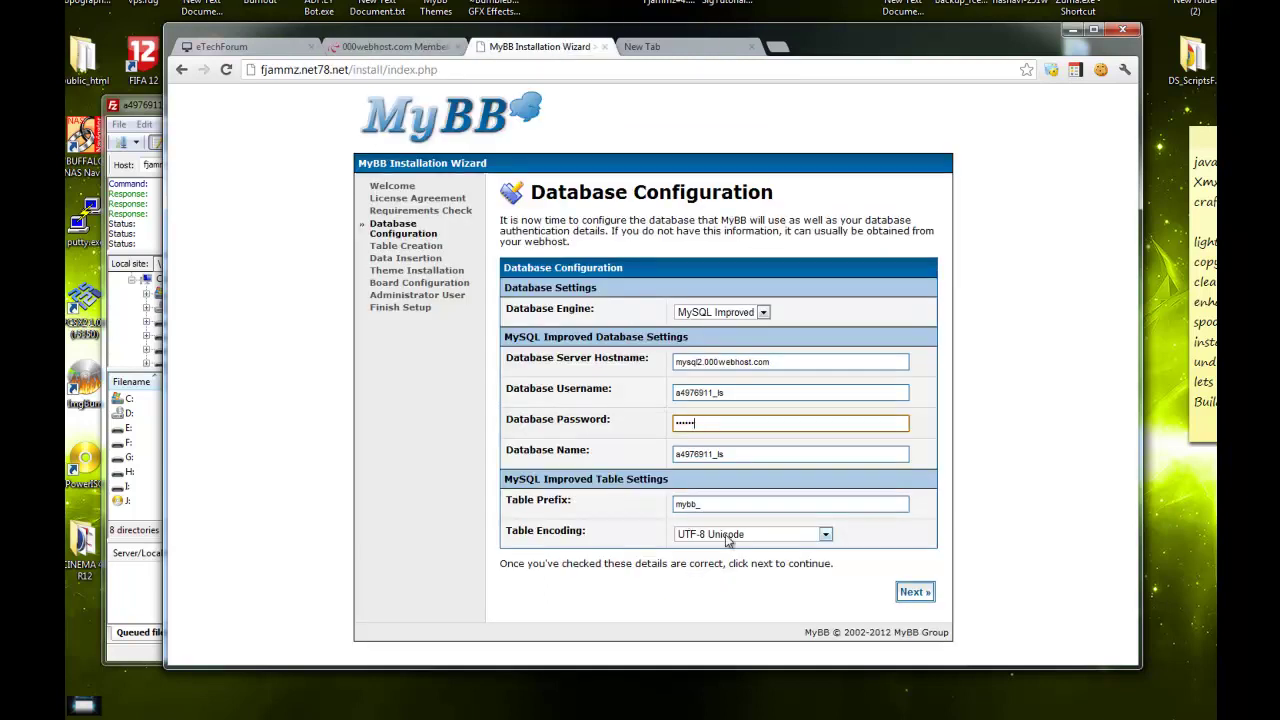
Step: Submit the database settings and advance past table creation, data population and theme installation
{"action": "left_click", "coordinate": [924, 595]}
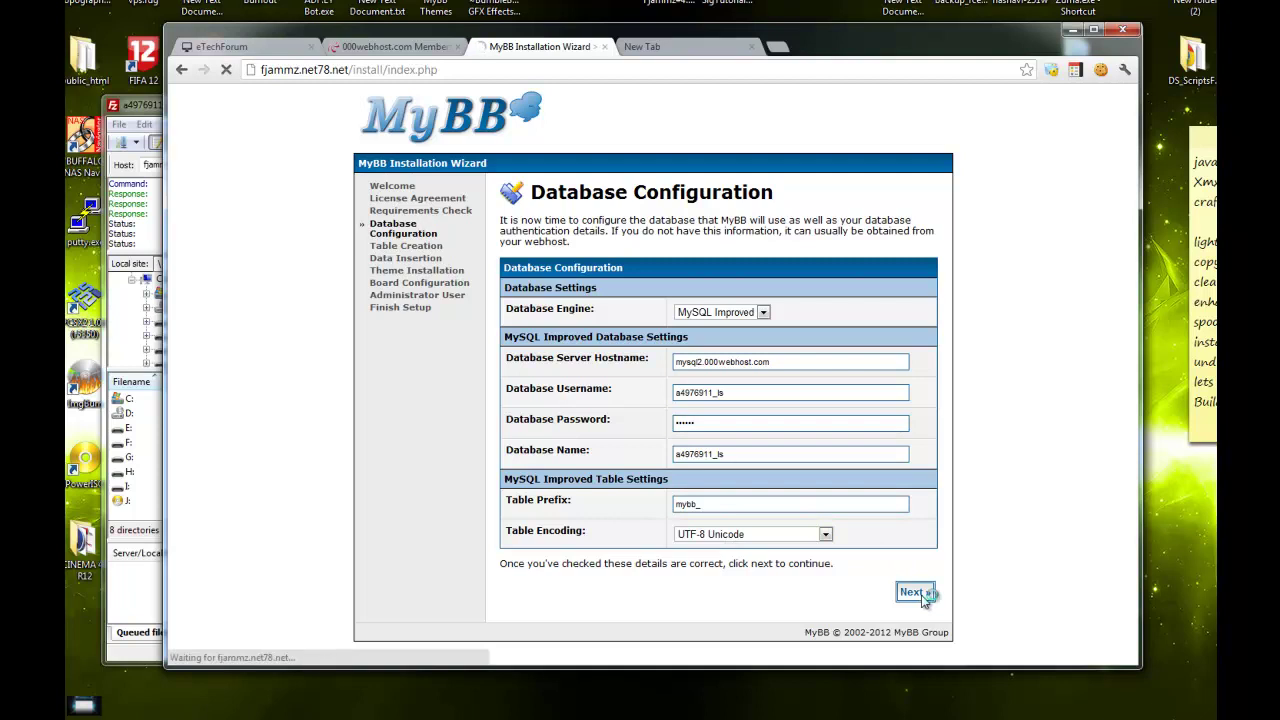
{"action": "scroll", "coordinate": [731, 430], "scroll_direction": "down", "scroll_amount": 1}
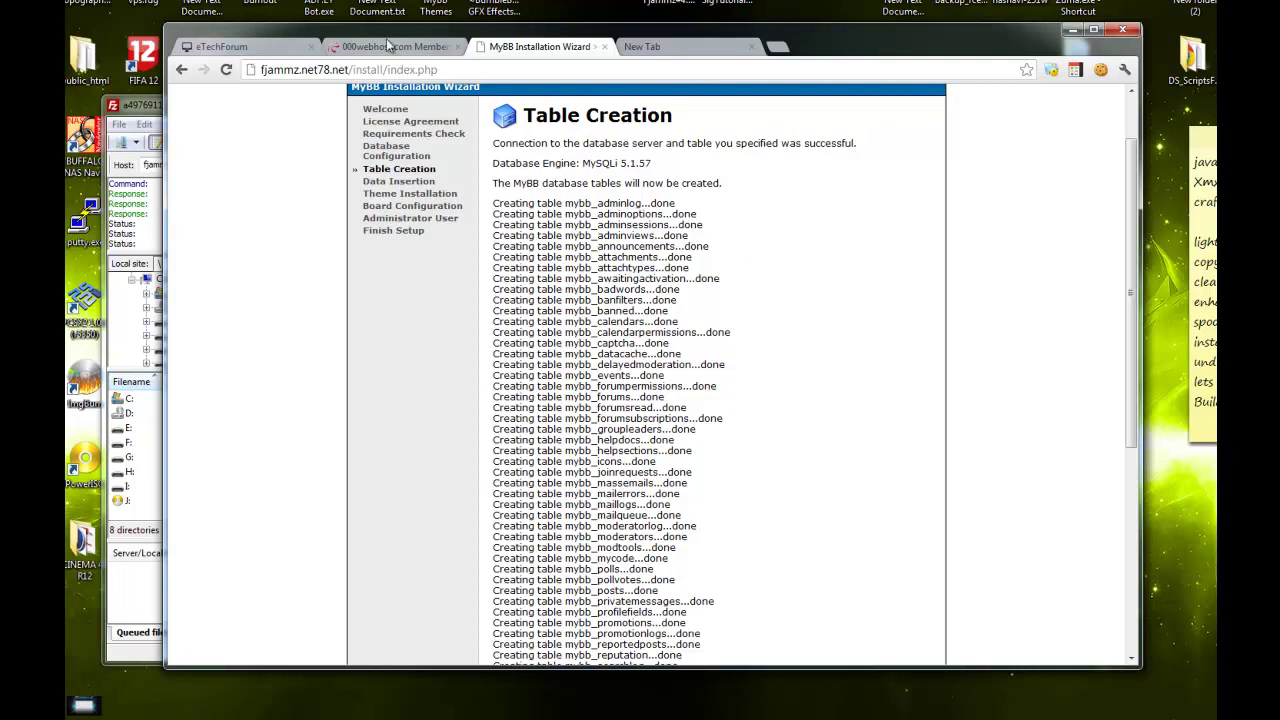
{"action": "scroll", "coordinate": [714, 300], "scroll_direction": "down", "scroll_amount": 10}
{"action": "left_click", "coordinate": [906, 620]}
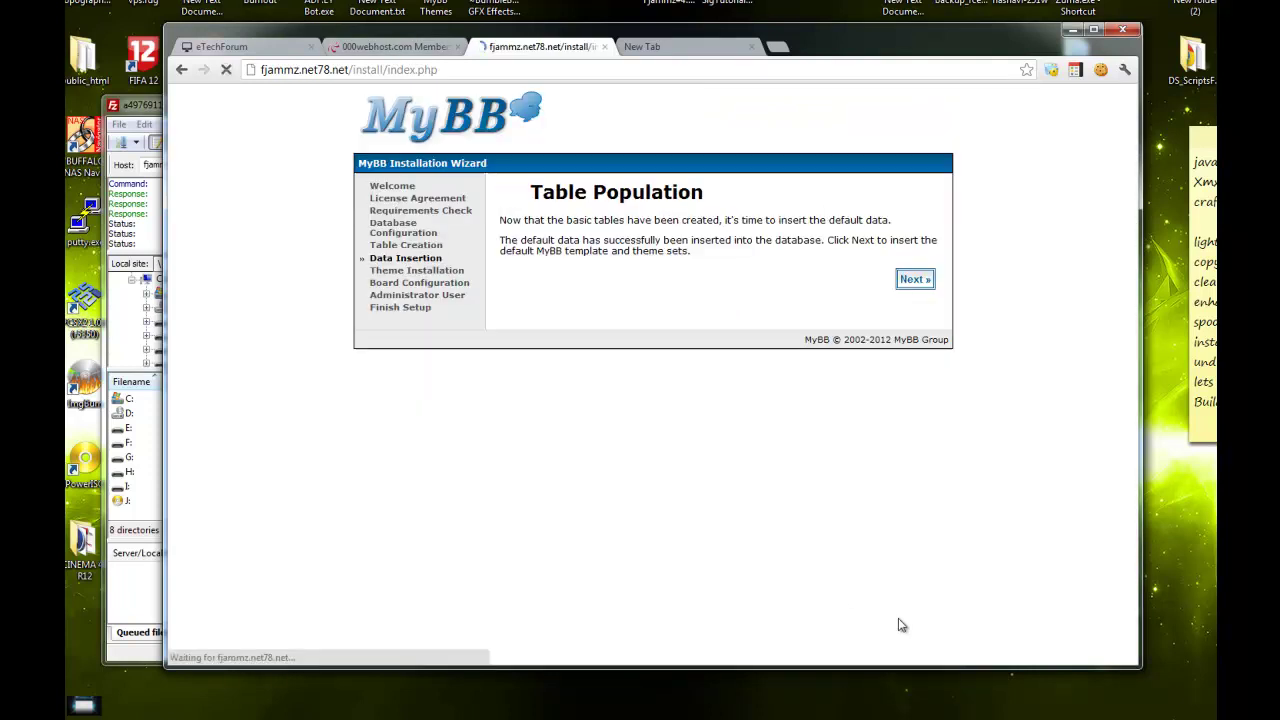
{"action": "left_click", "coordinate": [915, 280]}
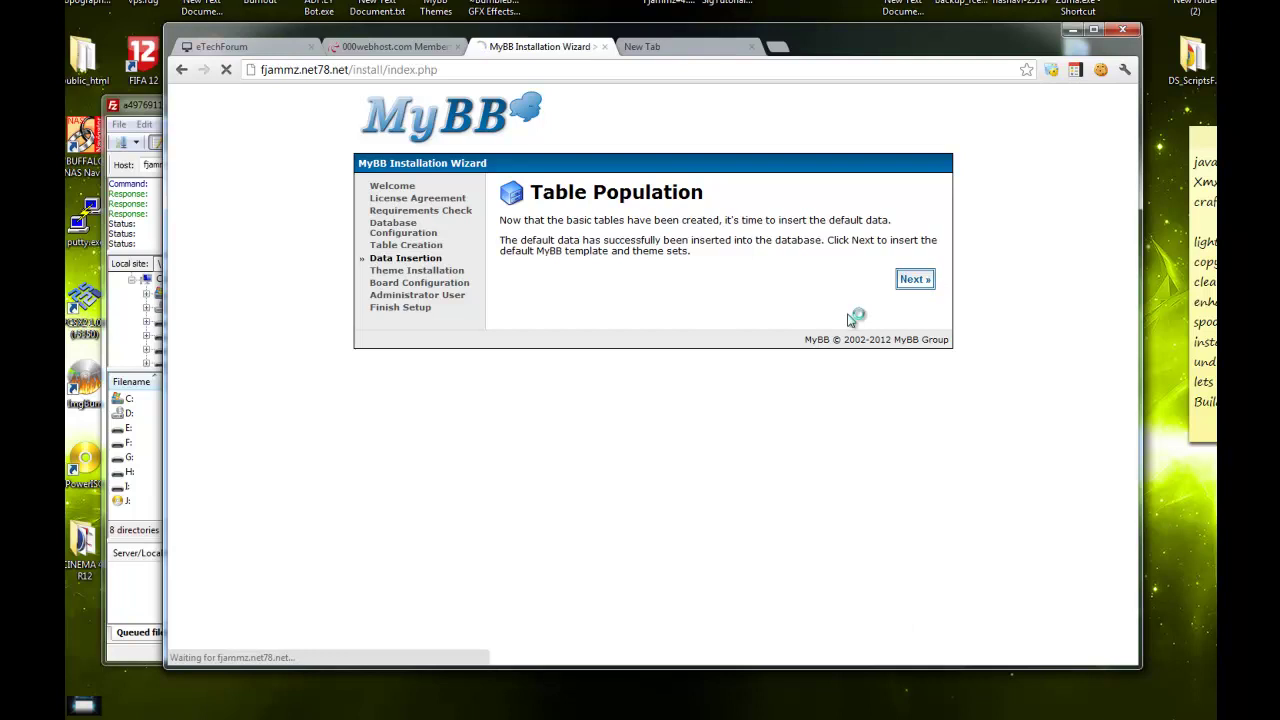
Step: On Board Configuration, change the Forum Name from 'Forums' to 'Fjamz'
{"action": "left_click", "coordinate": [912, 279]}
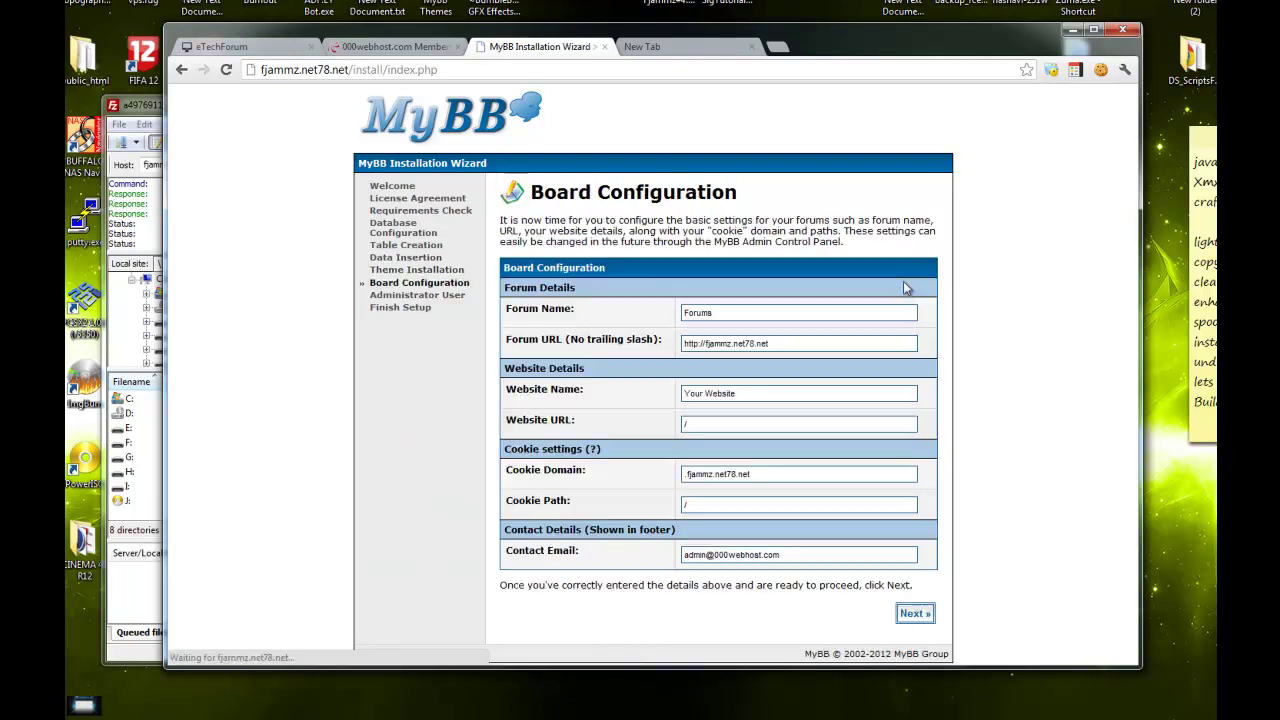
{"action": "left_click", "coordinate": [741, 312]}
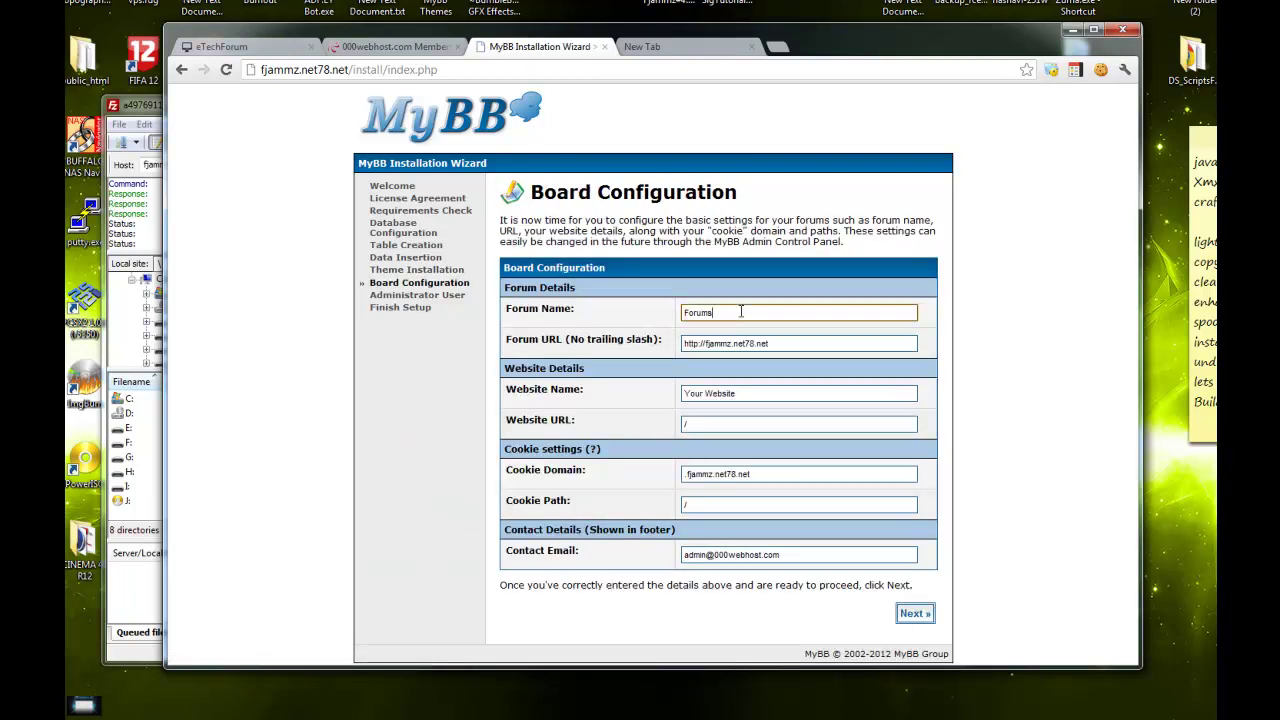
{"action": "left_click_drag", "start_coordinate": [741, 312], "coordinate": [676, 318]}
{"action": "type", "text": "Fjamz"}
{"action": "key", "text": "Tab"}
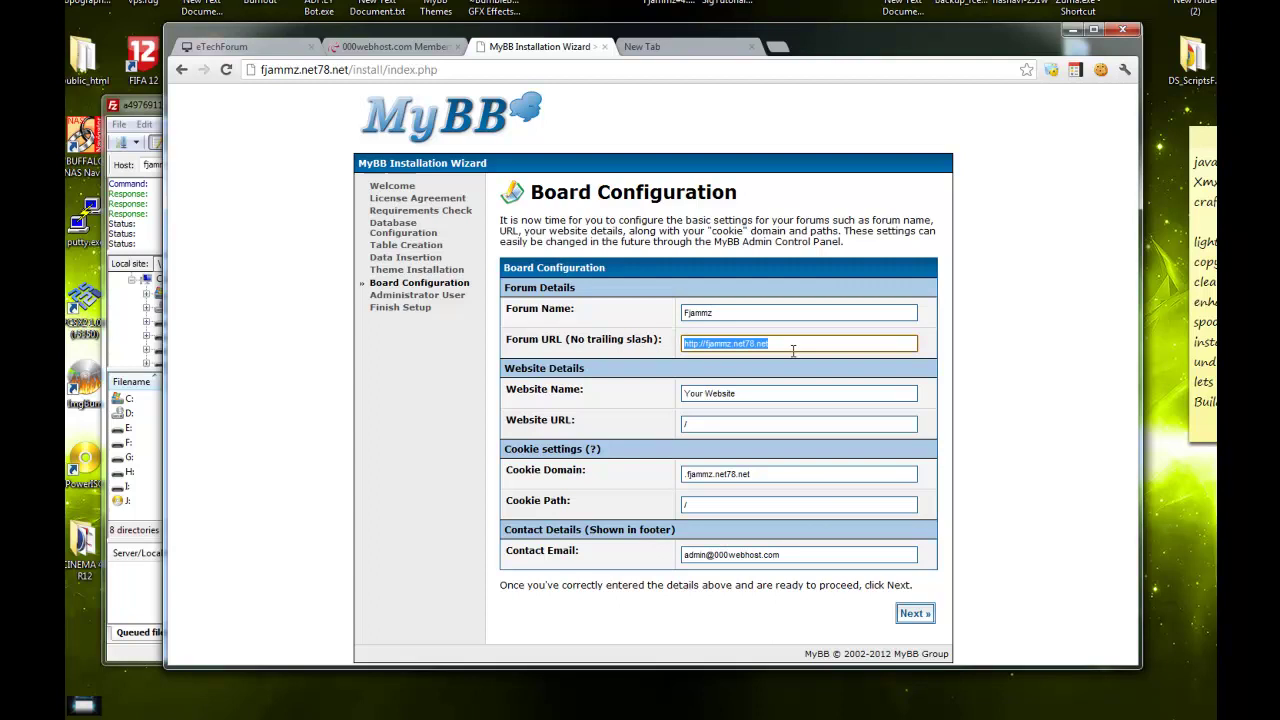
Step: Change the Website Name to 'fjammz forum' and submit the board configuration
{"action": "left_click", "coordinate": [795, 347]}
{"action": "left_click_drag", "start_coordinate": [763, 394], "coordinate": [637, 391]}
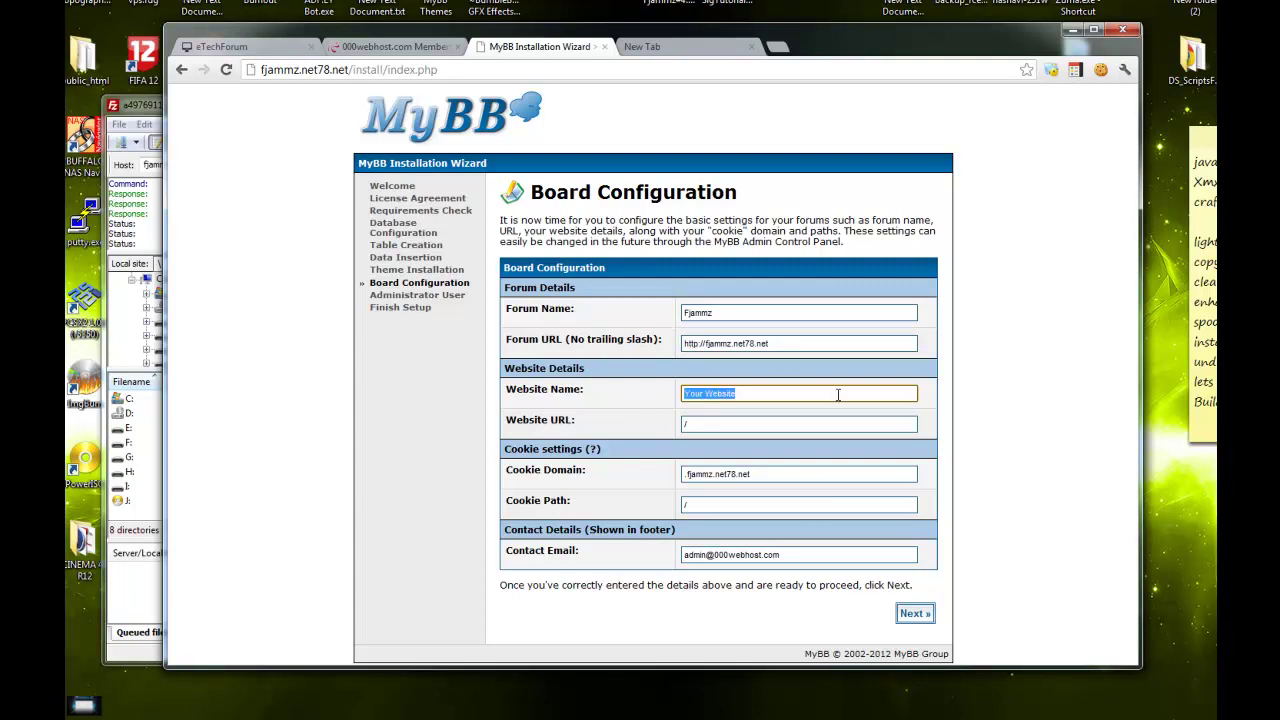
{"action": "type", "text": "fjammz forum"}
{"action": "left_click", "coordinate": [550, 425]}
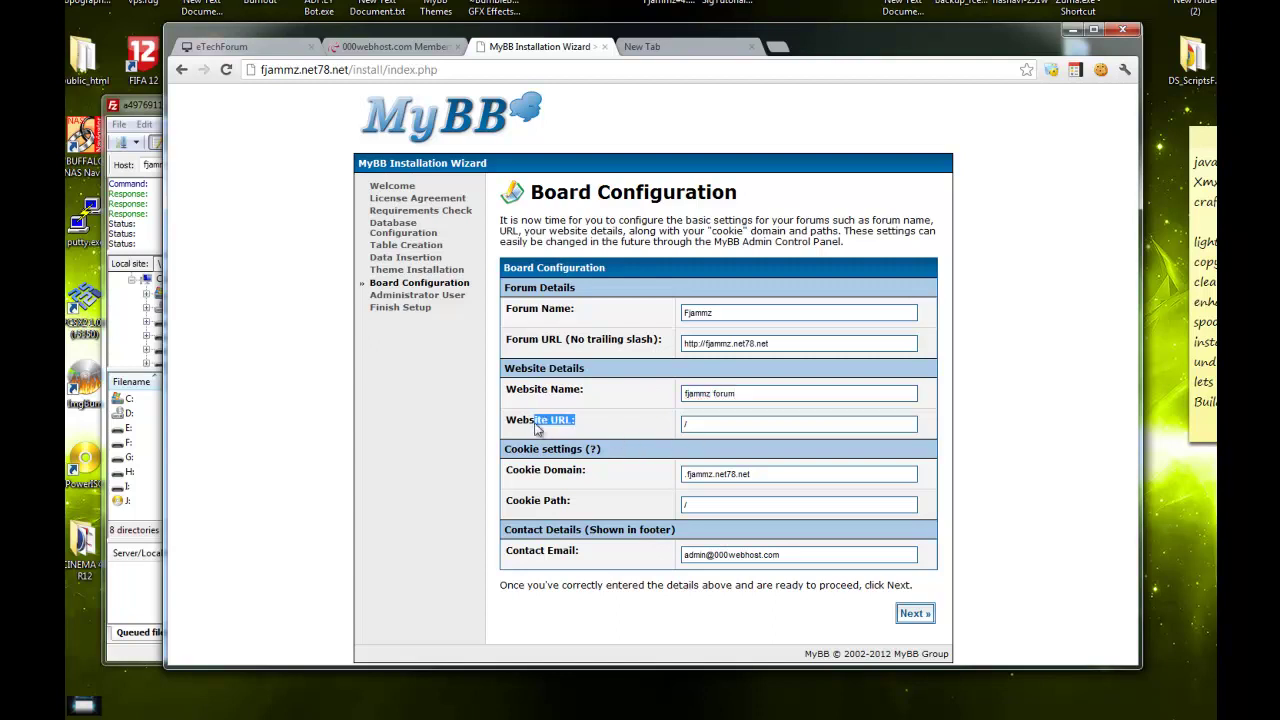
{"action": "left_click", "coordinate": [700, 423]}
{"action": "left_click", "coordinate": [621, 447]}
{"action": "left_click", "coordinate": [910, 613]}
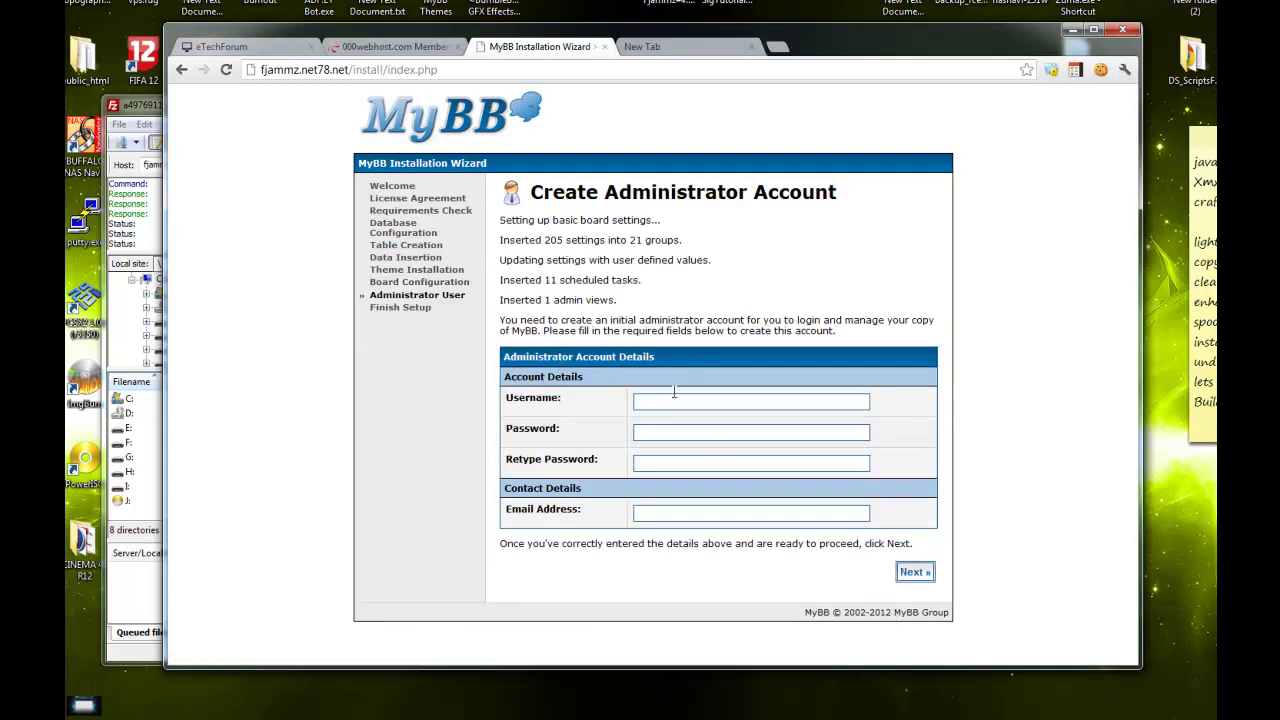
Step: Enter the admin username and the password twice, then submit the administrator account
{"action": "left_click", "coordinate": [675, 405]}
{"action": "left_click", "coordinate": [651, 357]}
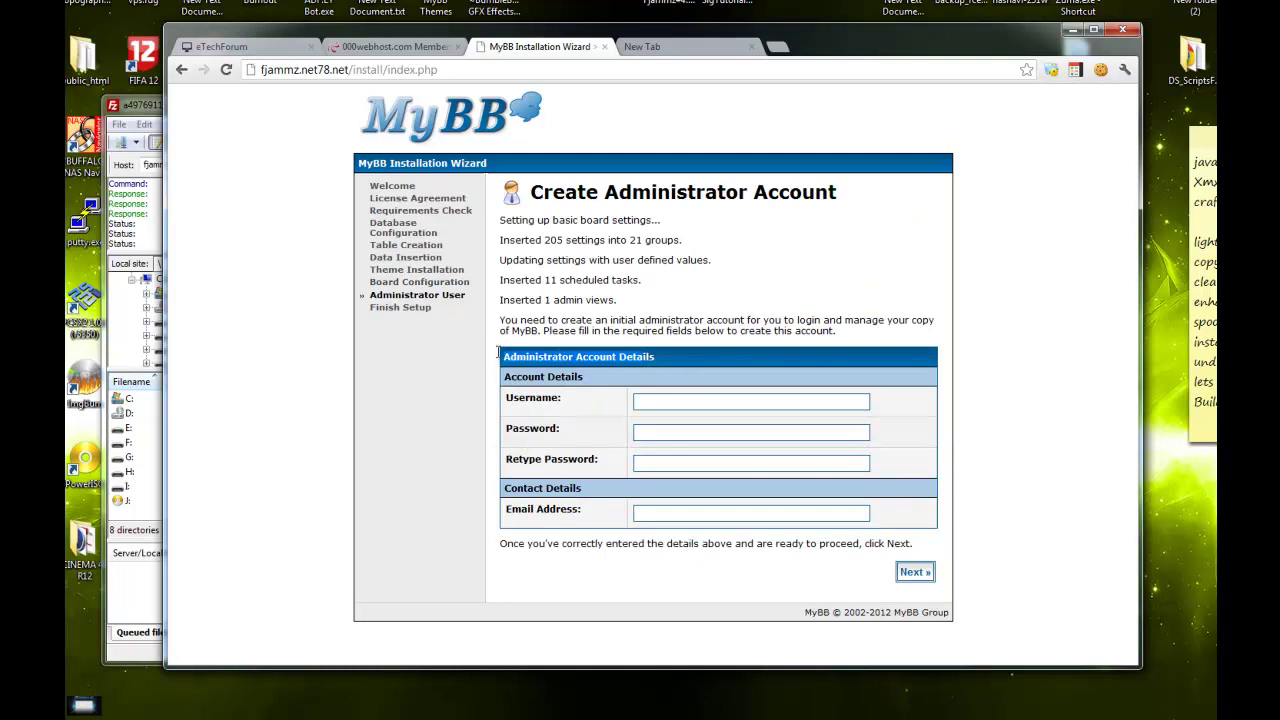
{"action": "left_click", "coordinate": [679, 399]}
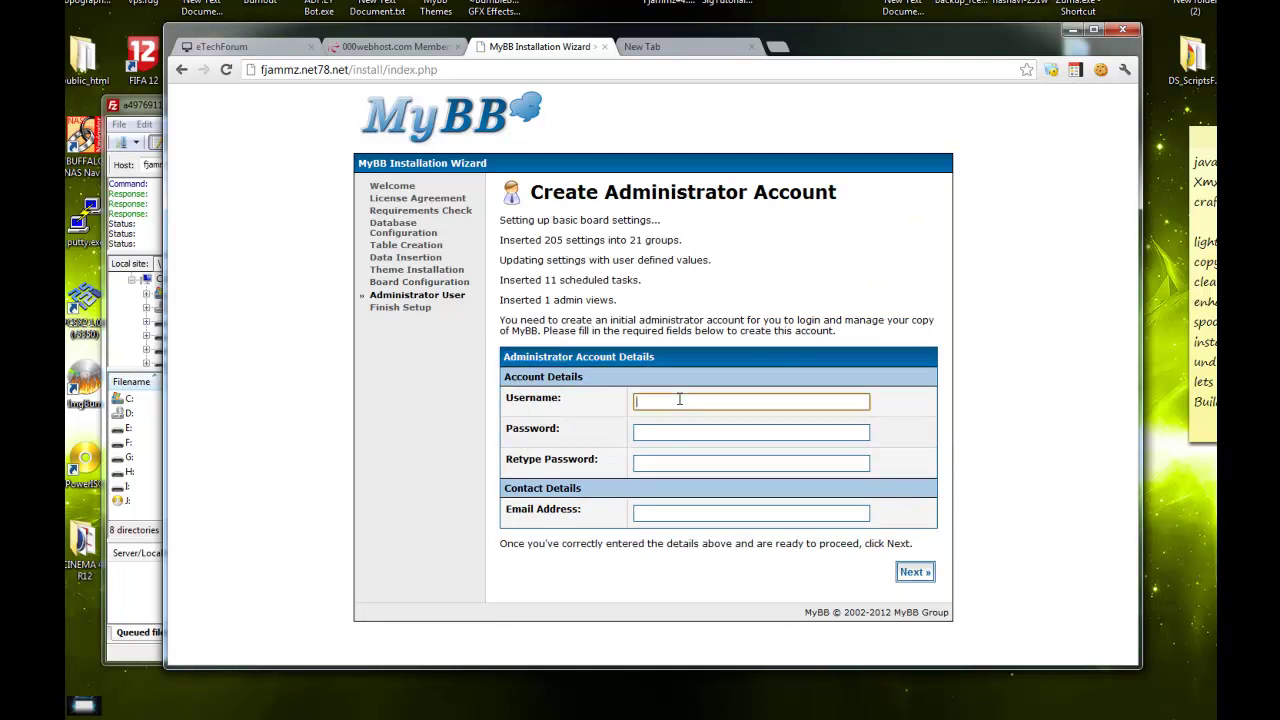
{"action": "type", "text": "fjam"}
{"action": "key", "text": "Tab"}
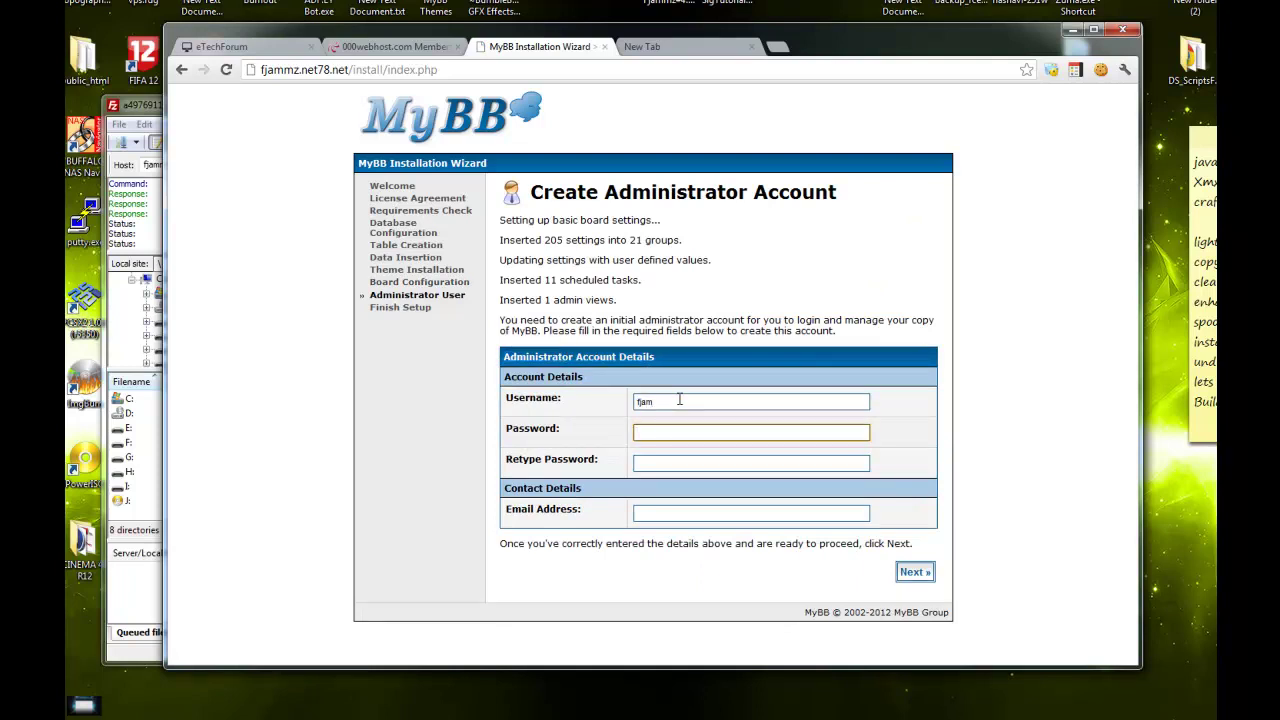
{"action": "type", "text": "••••••"}
{"action": "key", "text": "Tab"}
{"action": "type", "text": "•••"}
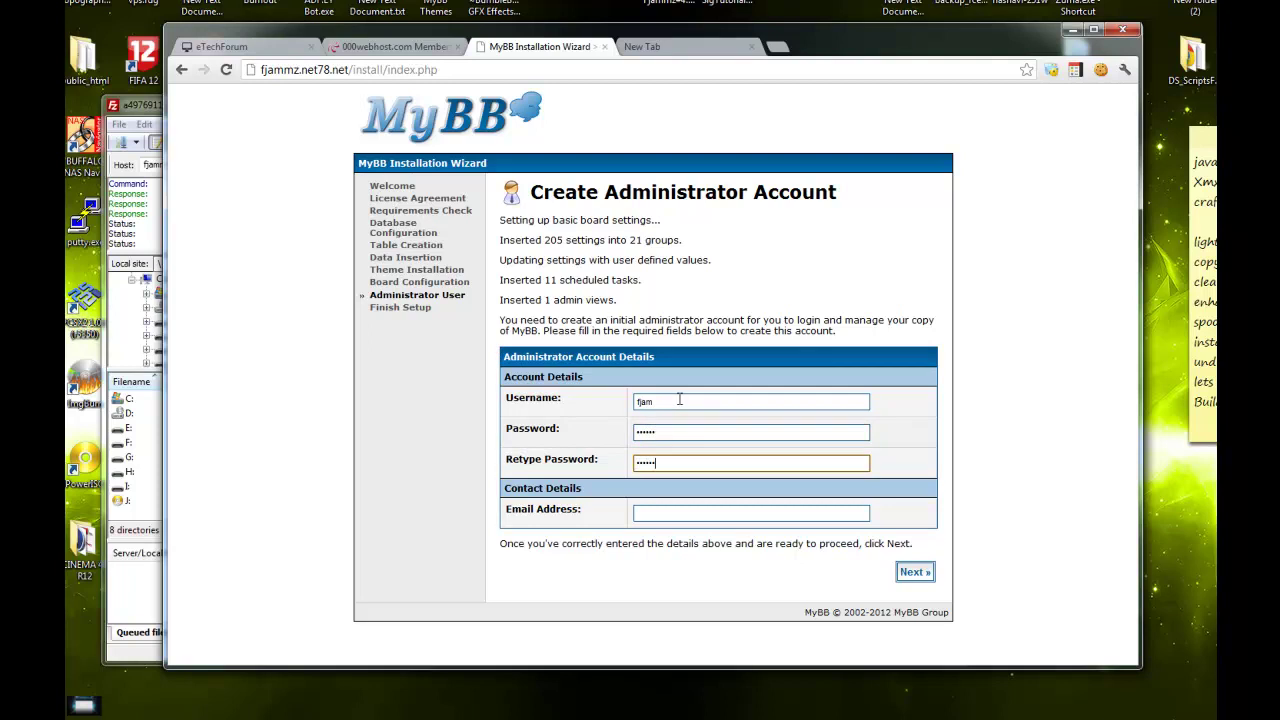
{"action": "type", "text": "•••"}
{"action": "key", "text": "Tab"}
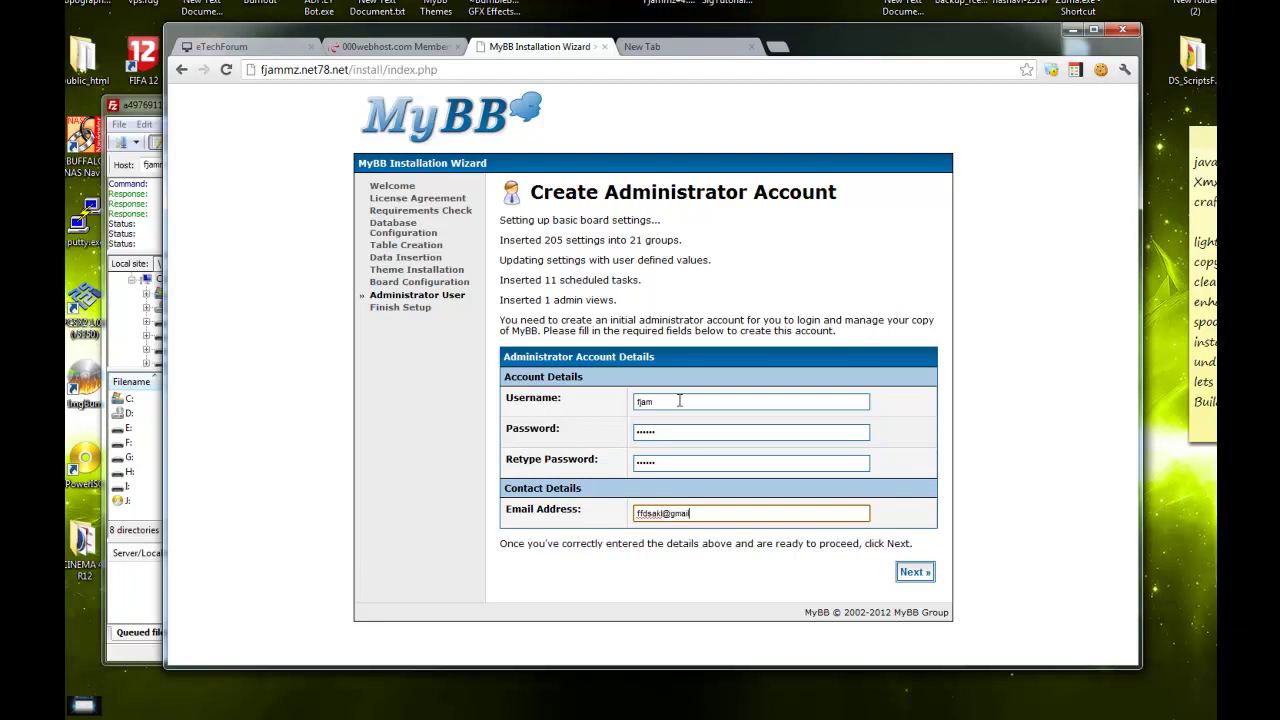
{"action": "left_click", "coordinate": [914, 572]}
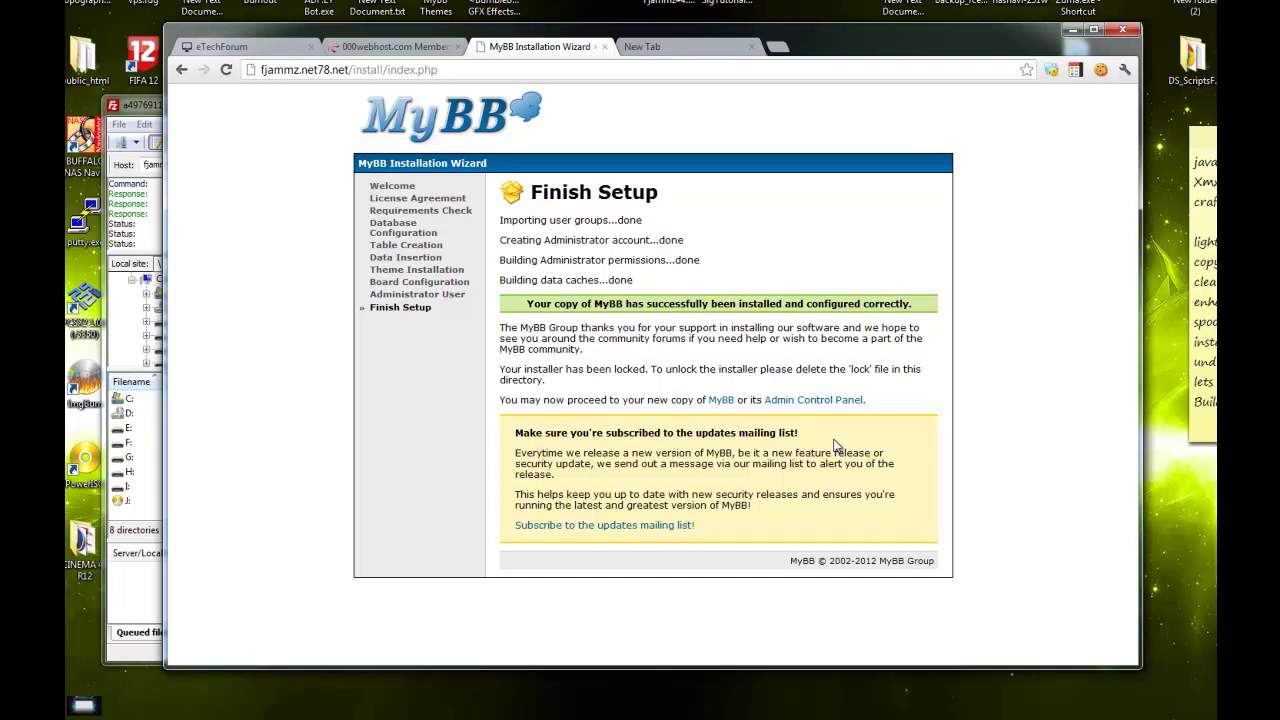
Step: Open the live forum in a new tab from the 000webhost domain link
{"action": "left_click_drag", "start_coordinate": [618, 400], "coordinate": [574, 400]}
{"action": "left_click", "coordinate": [574, 400]}
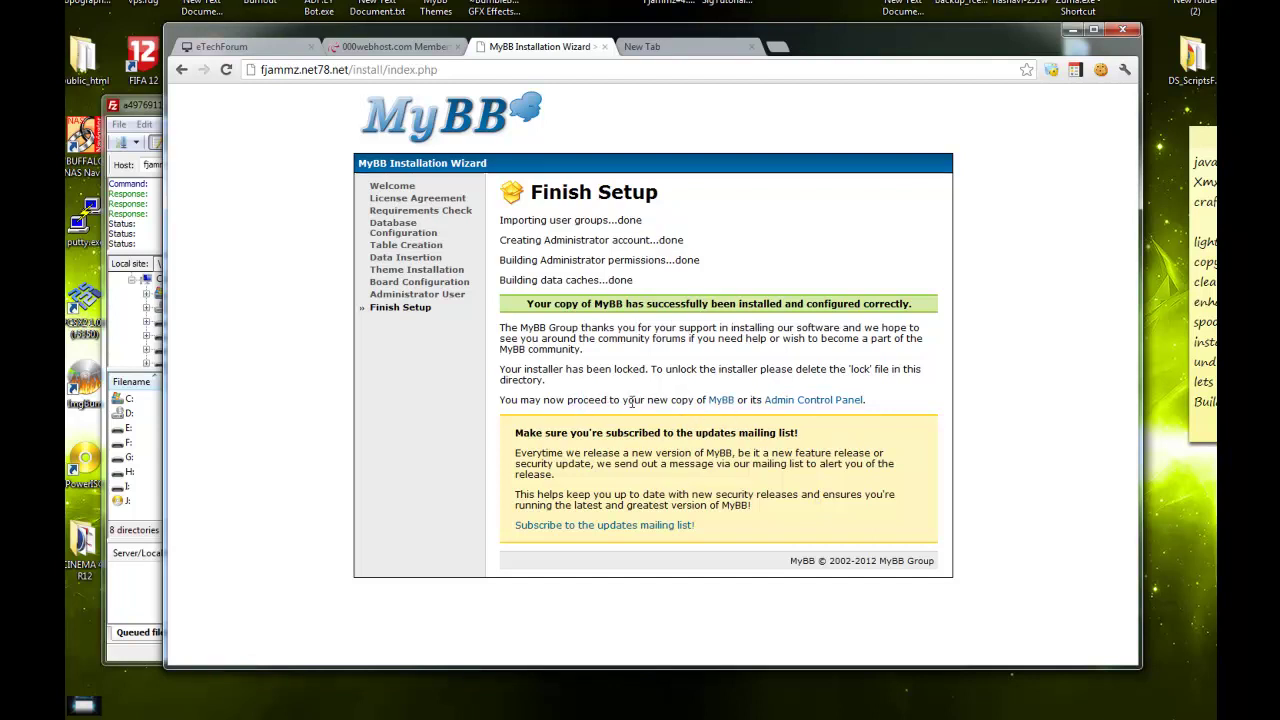
{"action": "left_click", "coordinate": [640, 46]}
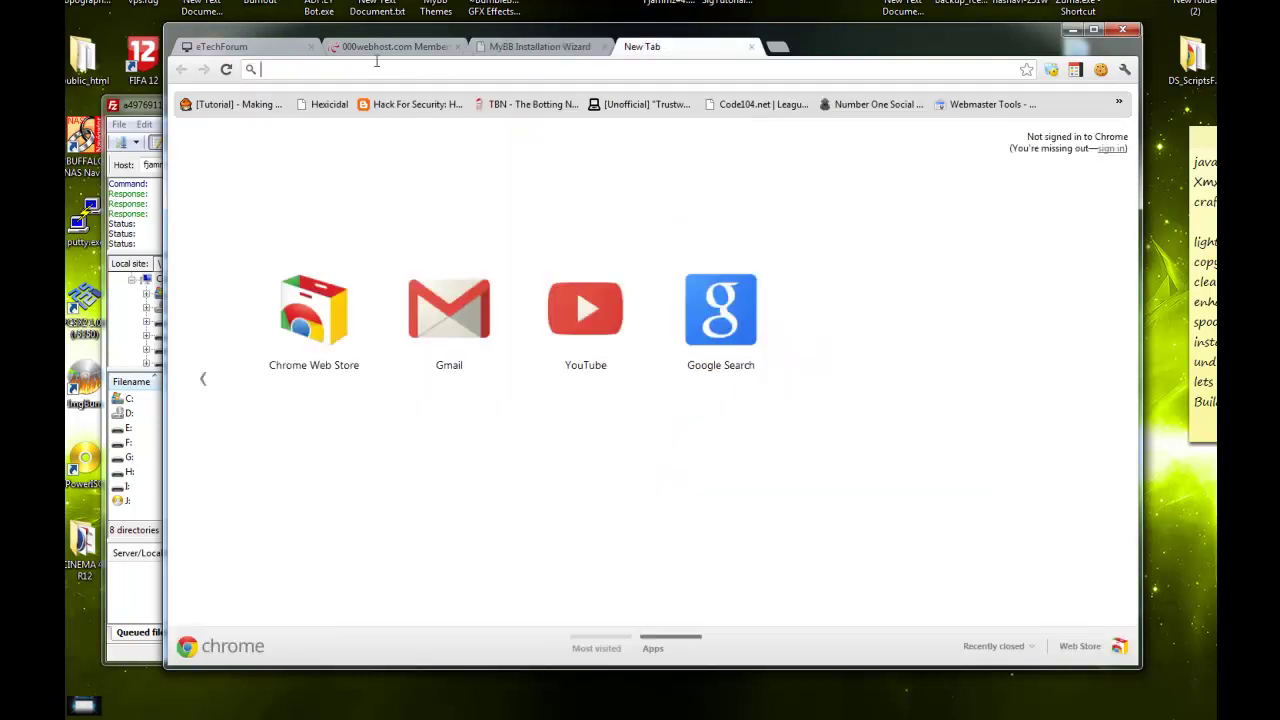
{"action": "left_click", "coordinate": [398, 46]}
{"action": "left_click", "coordinate": [858, 240]}
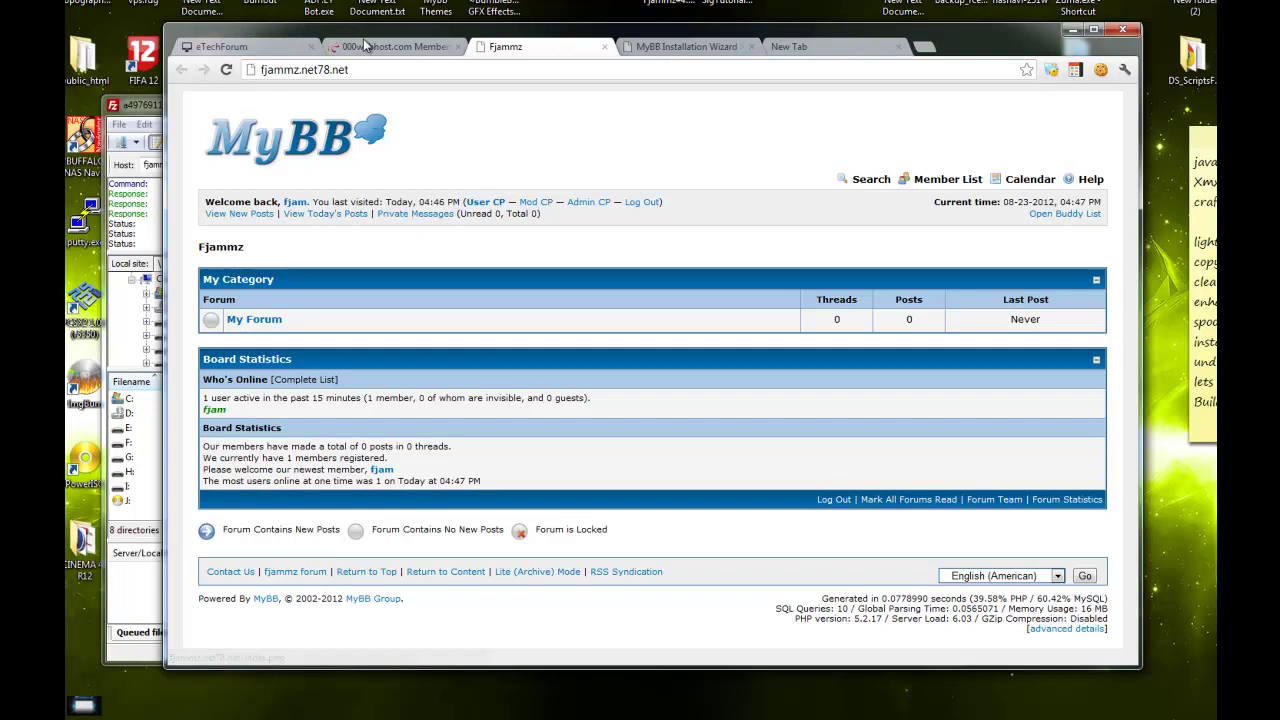
{"action": "left_click", "coordinate": [398, 46]}
{"action": "left_click", "coordinate": [552, 46]}
Step: Close the installer's finish page and open Mod CP on the live forum
{"action": "left_click", "coordinate": [693, 47]}
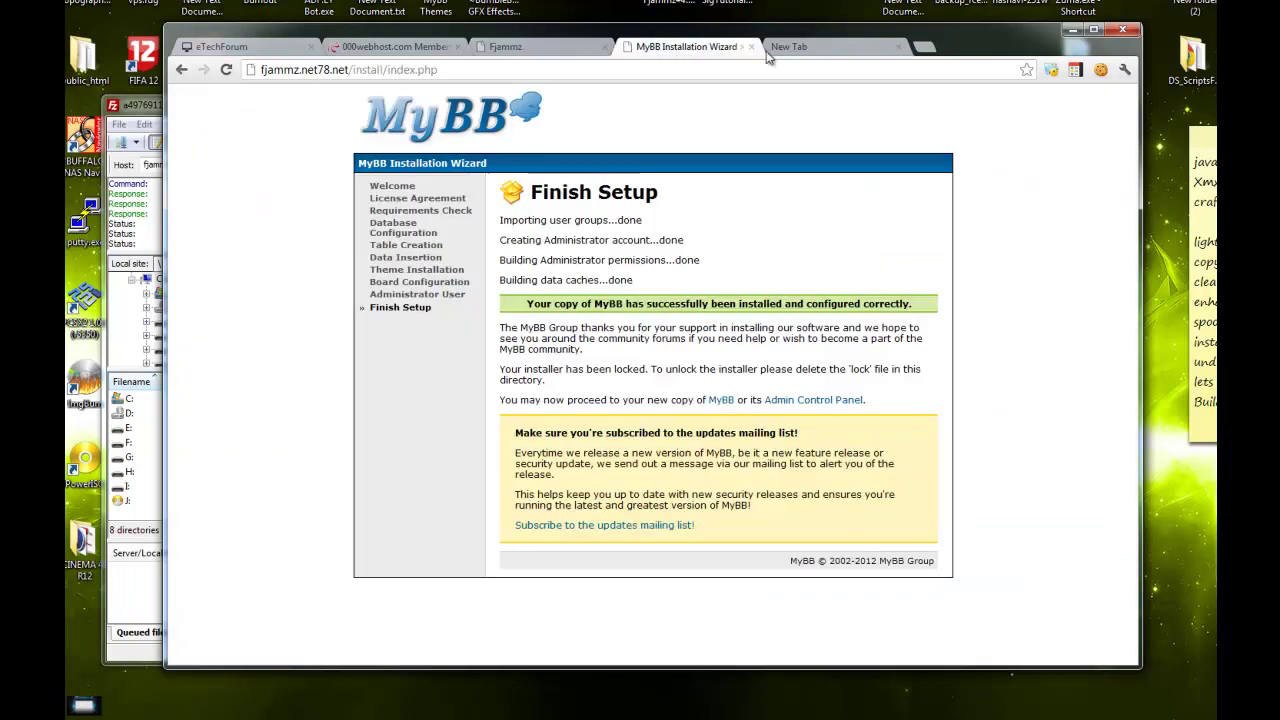
{"action": "left_click", "coordinate": [744, 47]}
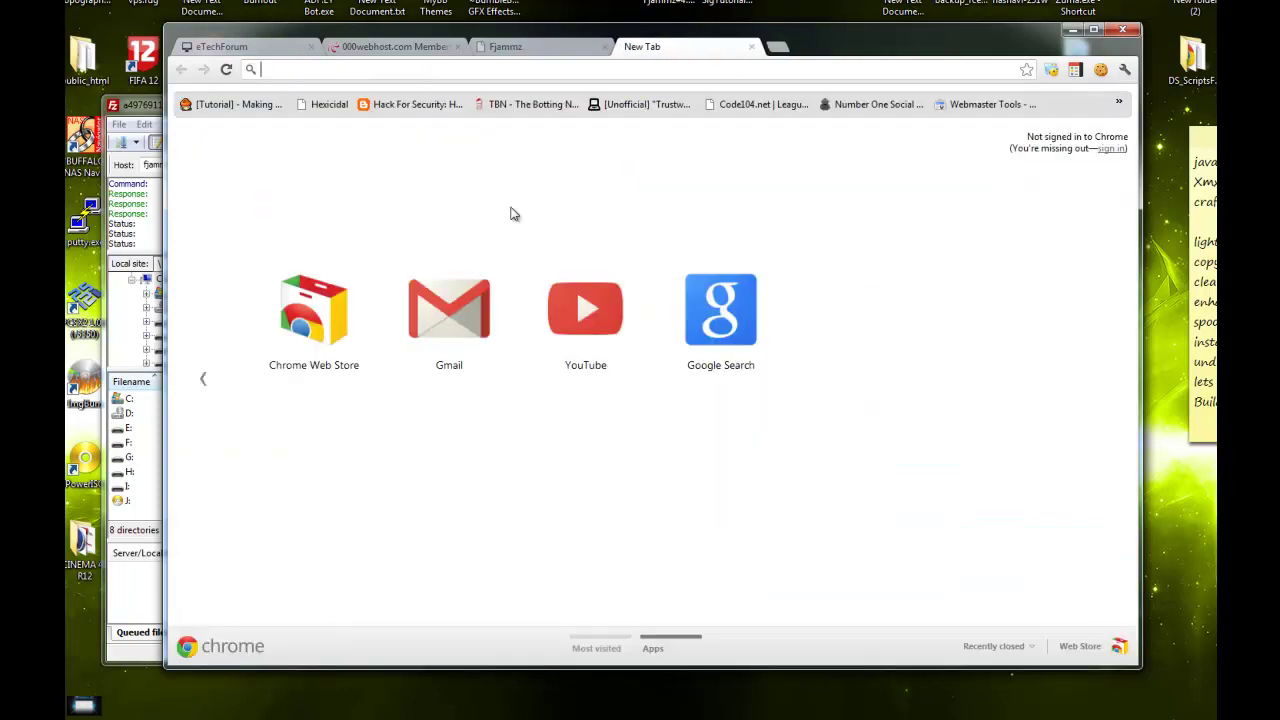
{"action": "left_click", "coordinate": [548, 49]}
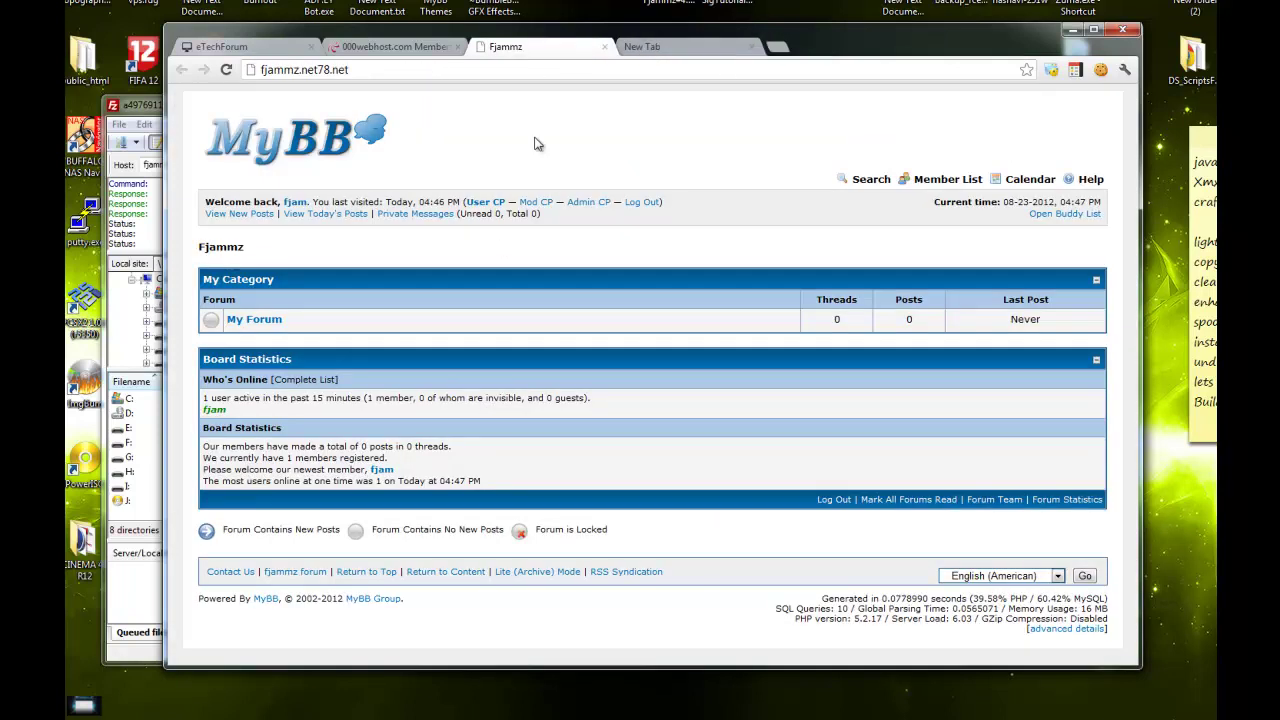
{"action": "left_click", "coordinate": [522, 201]}
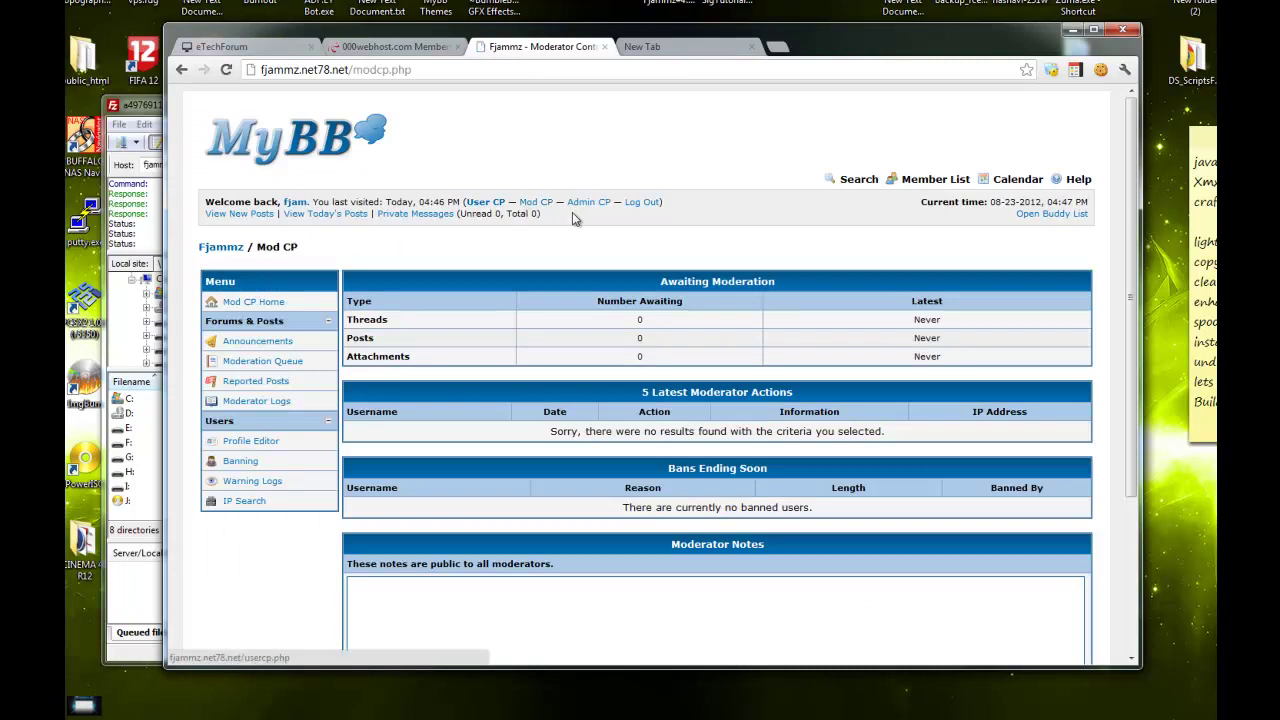
Step: Log in to Admin CP with the saved admin username, view Home, then log out
{"action": "left_click", "coordinate": [587, 203]}
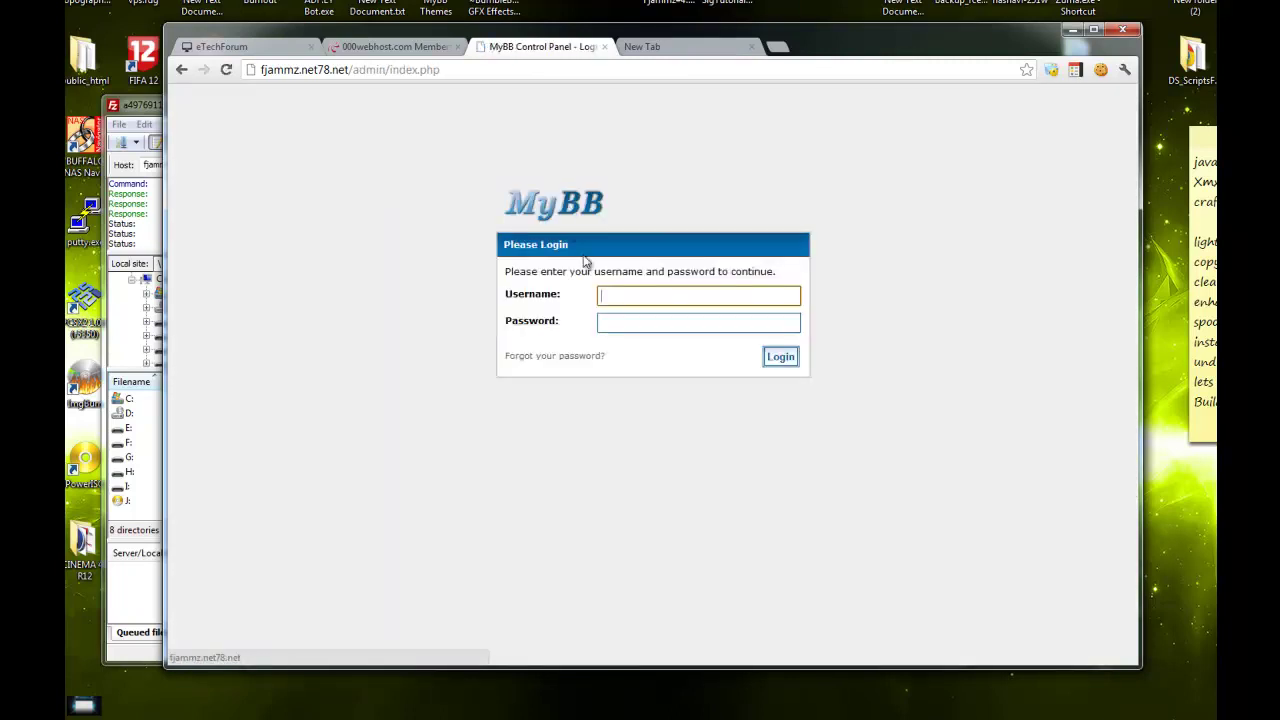
{"action": "left_click", "coordinate": [615, 292]}
{"action": "left_click", "coordinate": [643, 316]}
{"action": "left_click", "coordinate": [646, 320]}
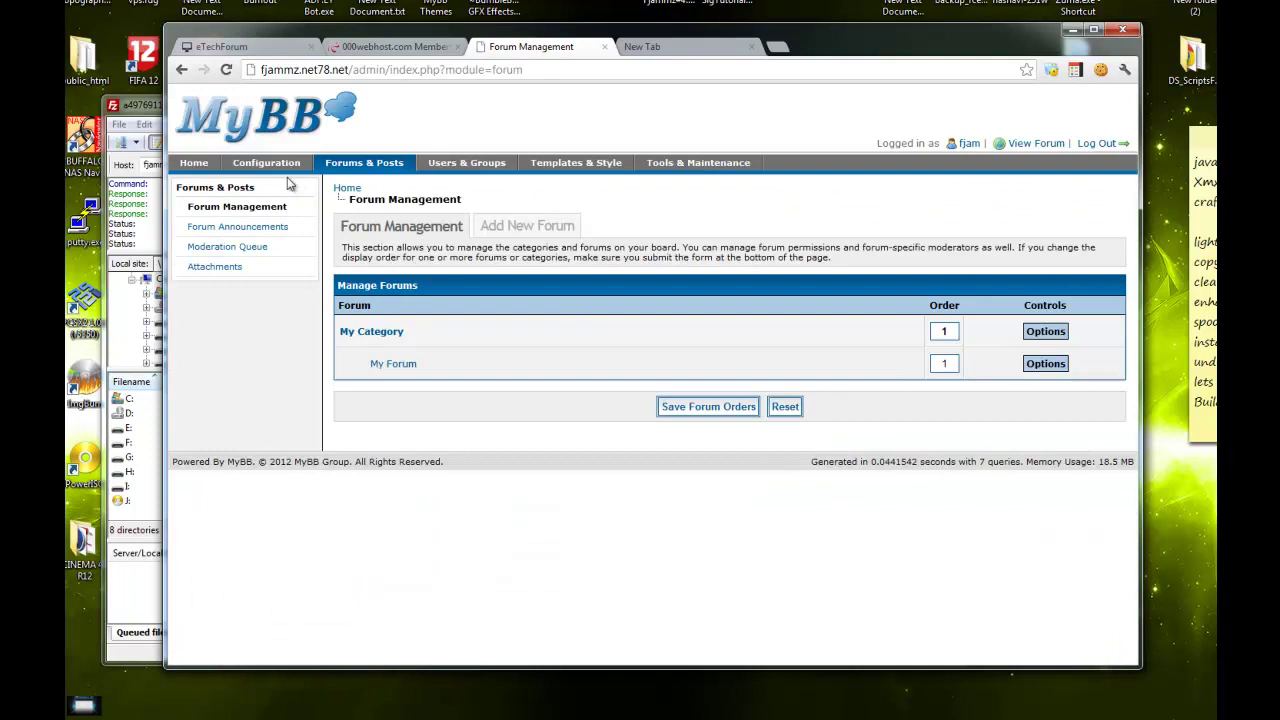
{"action": "left_click", "coordinate": [190, 166]}
{"action": "left_click", "coordinate": [1086, 143]}
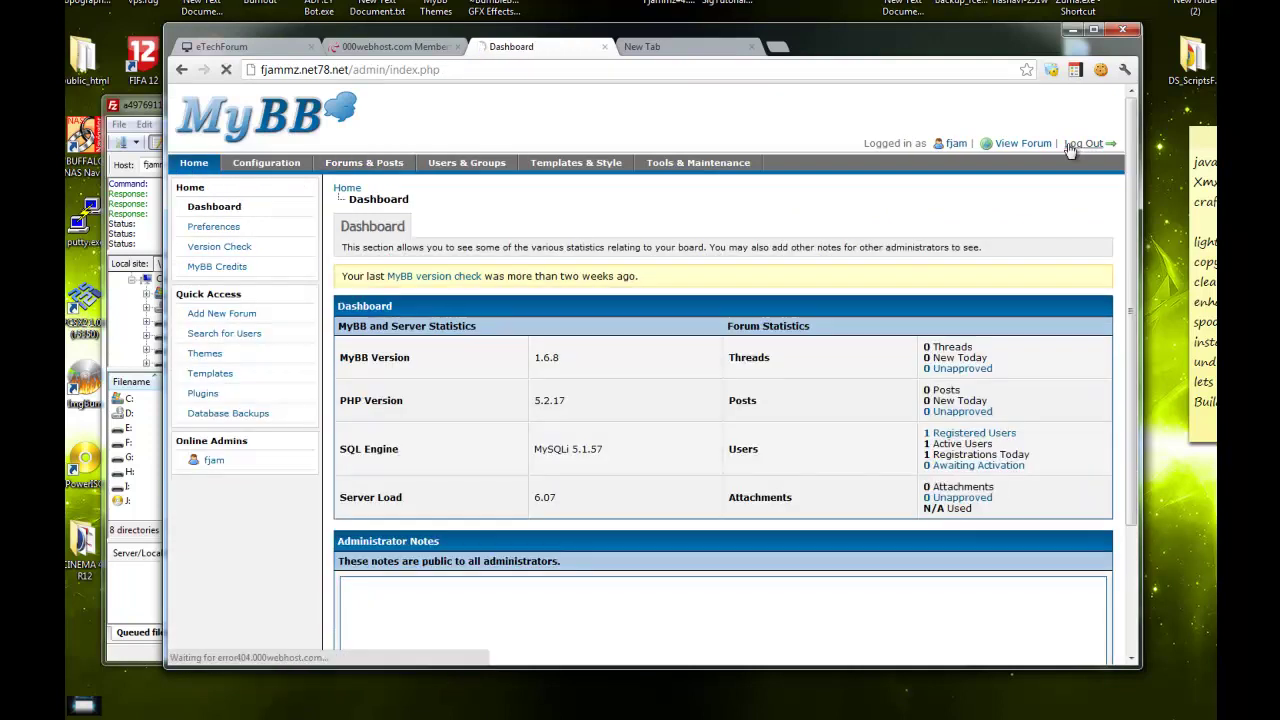
Step: Reopen the live forum from the hosting page and close the admin control panel tab
{"action": "left_click", "coordinate": [424, 50]}
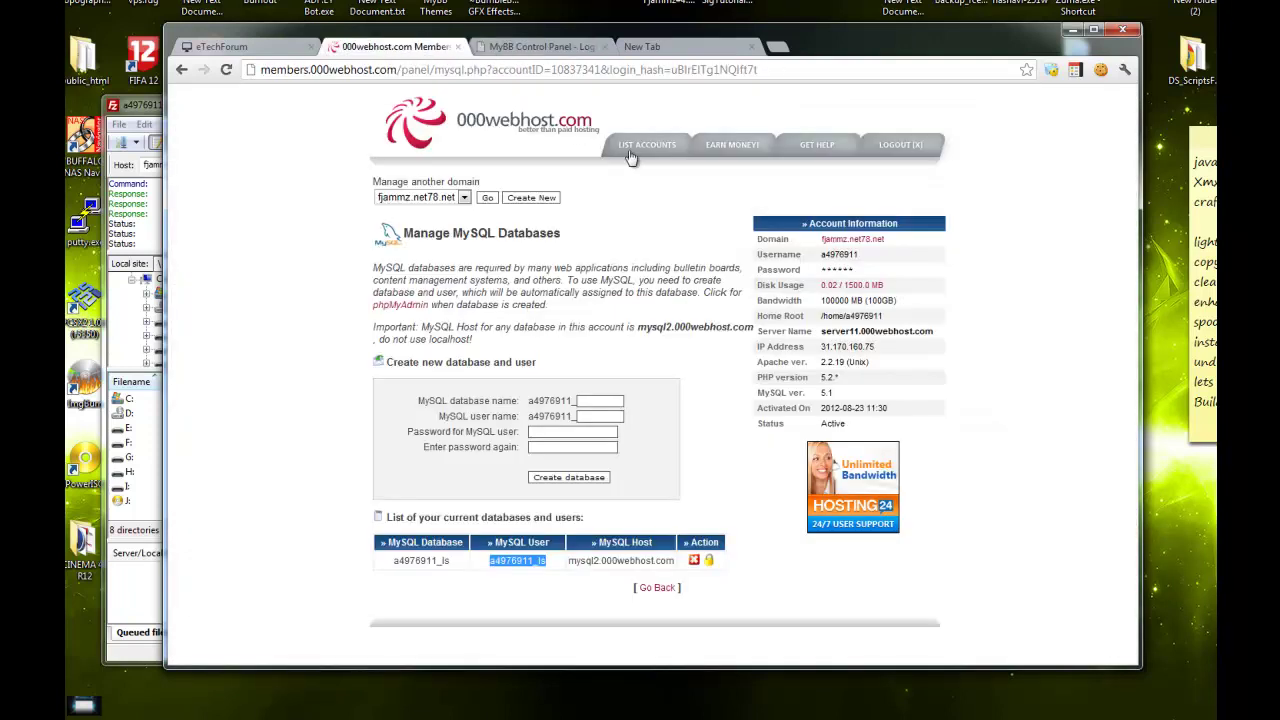
{"action": "left_click", "coordinate": [869, 246]}
{"action": "left_click", "coordinate": [680, 48]}
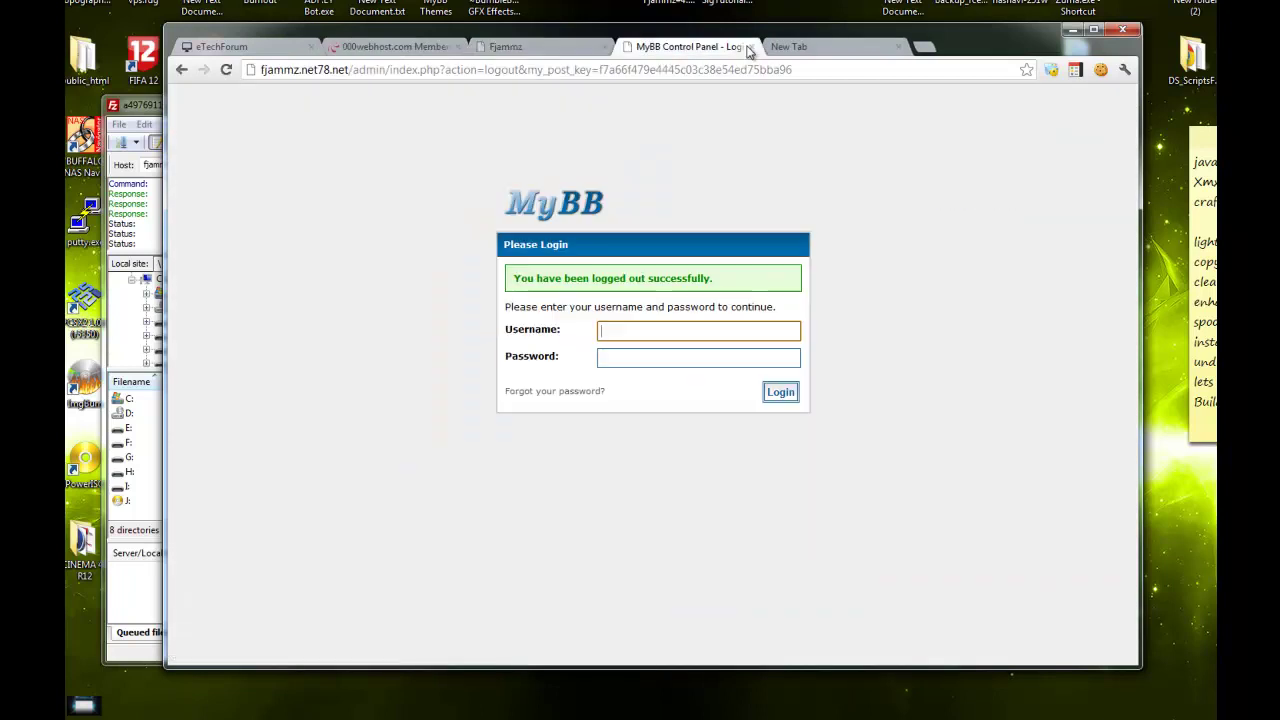
{"action": "left_click", "coordinate": [752, 46]}
{"action": "left_click", "coordinate": [530, 47]}
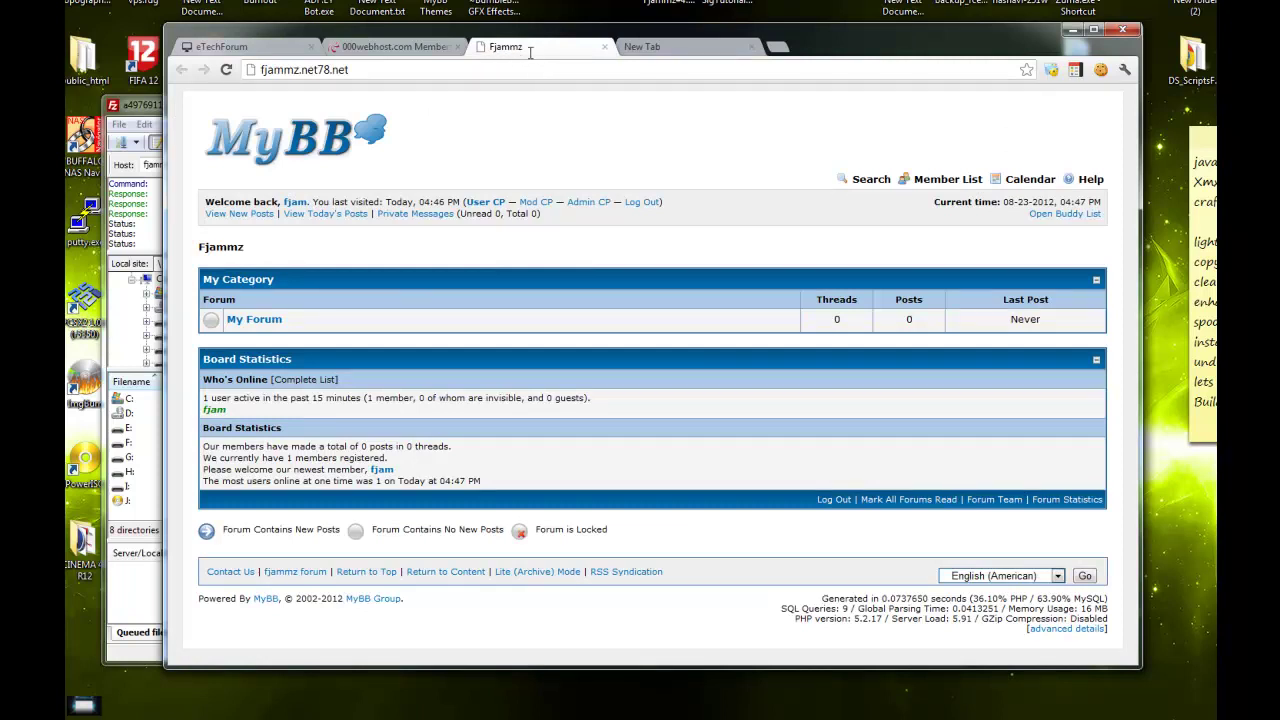
Step: Bring FileZilla forward and reconnect to the hosting server with Quickconnect
{"action": "left_click_drag", "start_coordinate": [208, 243], "coordinate": [314, 257]}
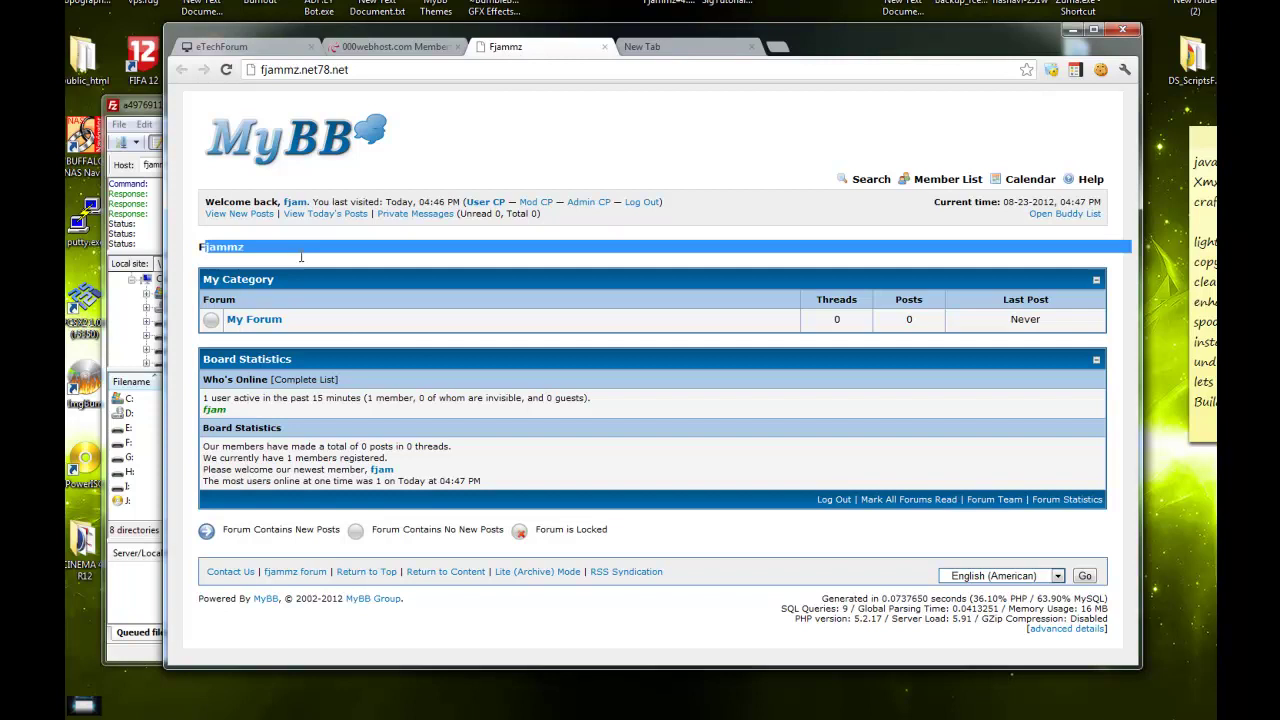
{"action": "left_click", "coordinate": [316, 262]}
{"action": "left_click", "coordinate": [135, 588]}
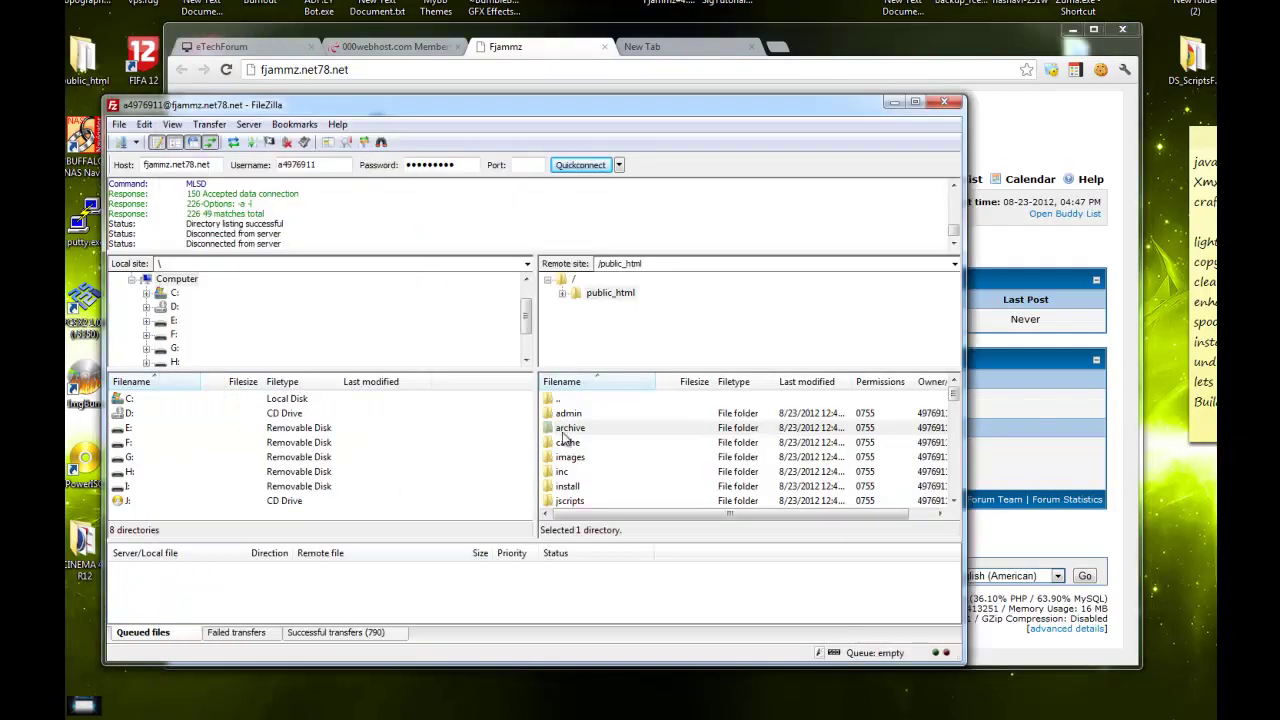
{"action": "left_click", "coordinate": [598, 432]}
{"action": "scroll", "coordinate": [630, 440], "scroll_direction": "down", "scroll_amount": 3}
{"action": "scroll", "coordinate": [630, 440], "scroll_direction": "up", "scroll_amount": 3}
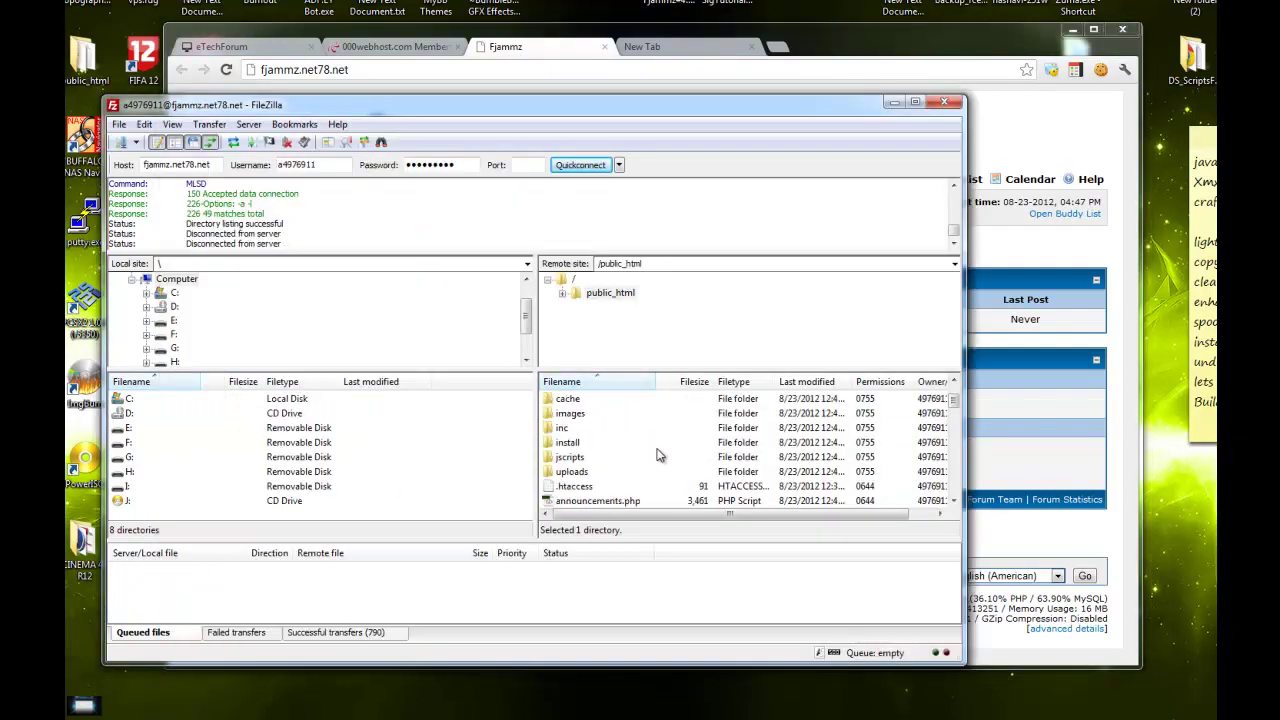
{"action": "left_click", "coordinate": [584, 427]}
{"action": "left_click", "coordinate": [582, 166]}
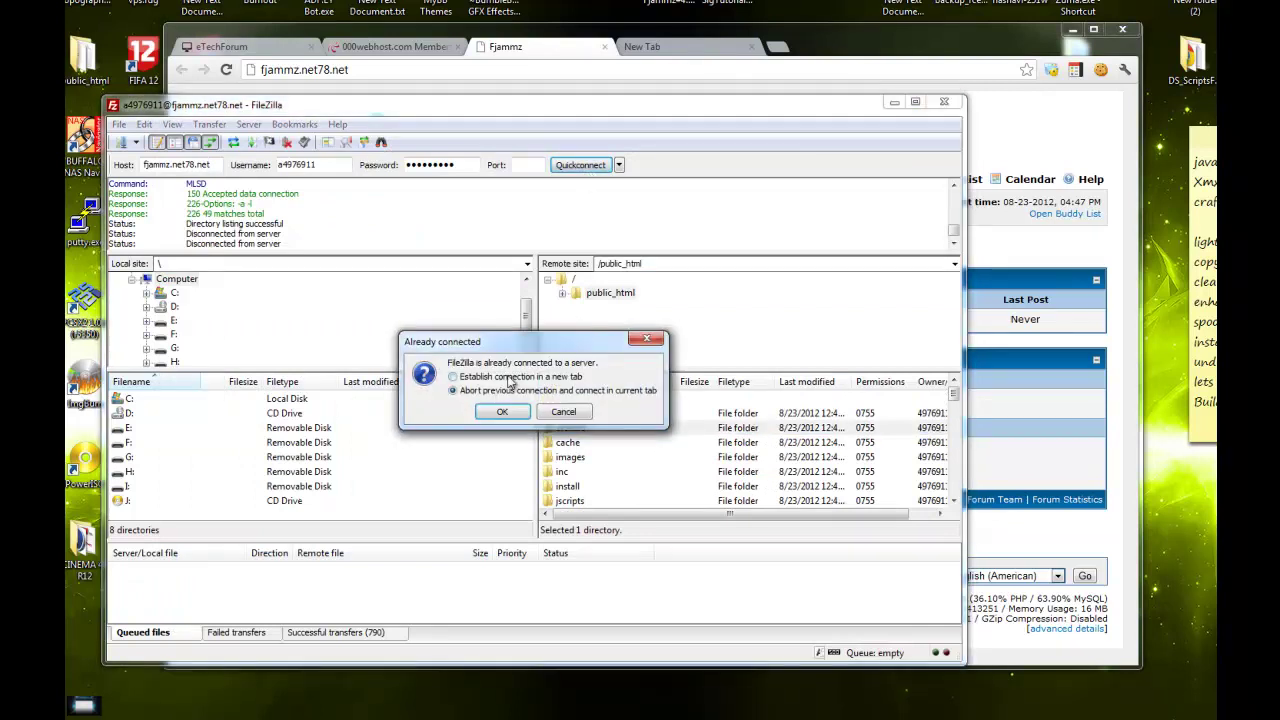
{"action": "left_click", "coordinate": [506, 410]}
Step: Open public_html and rename the install folder to installfg
{"action": "left_click", "coordinate": [600, 416]}
{"action": "double_click", "coordinate": [601, 418]}
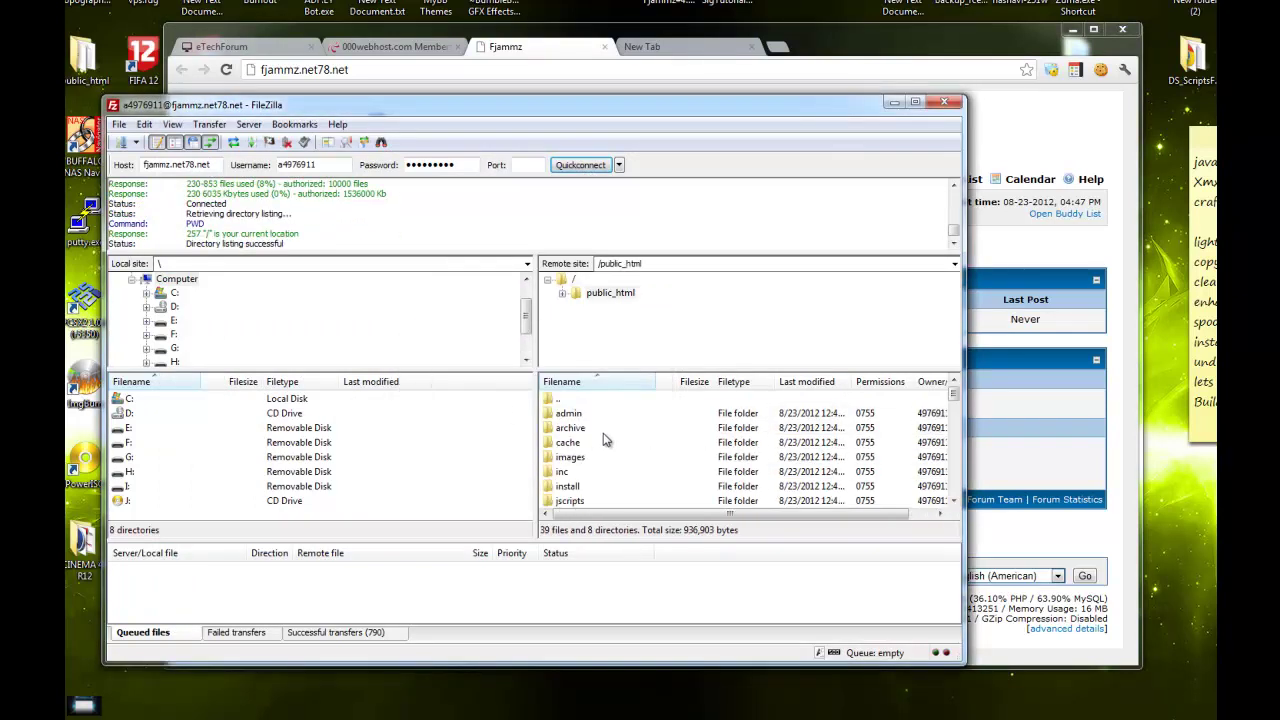
{"action": "scroll", "coordinate": [604, 440], "scroll_direction": "down", "scroll_amount": 1}
{"action": "left_click", "coordinate": [572, 446]}
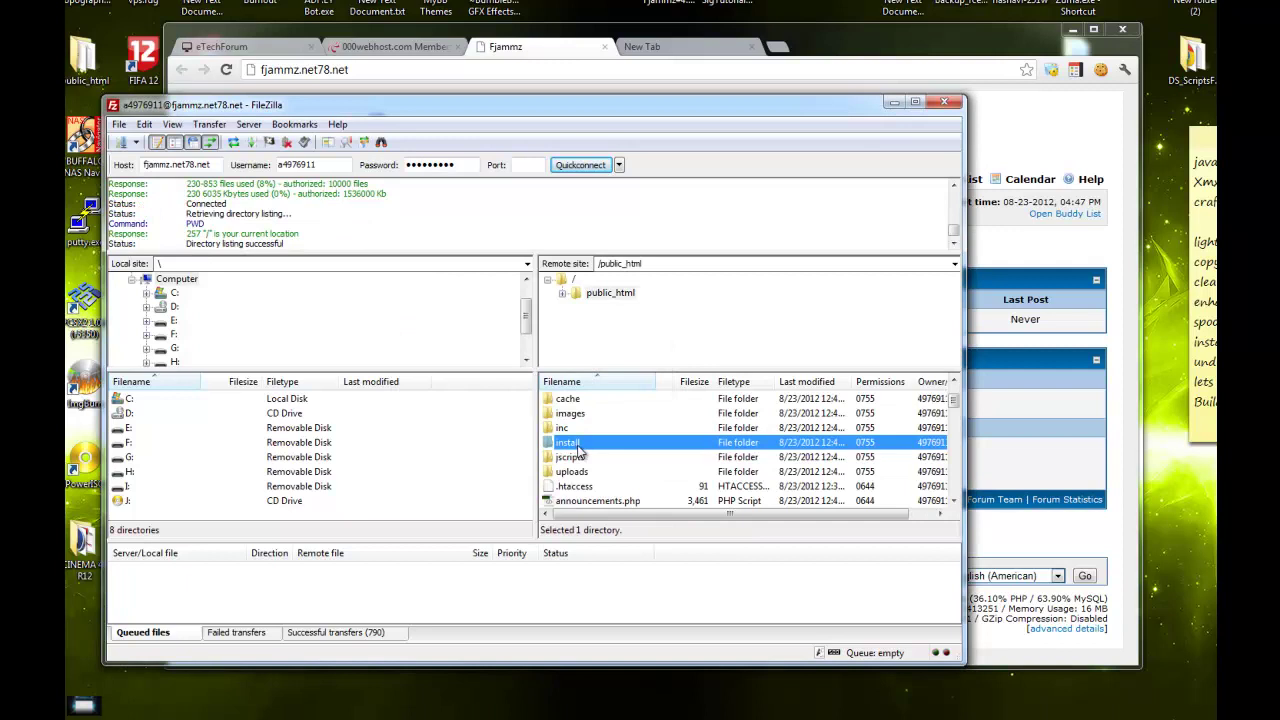
{"action": "left_click", "coordinate": [579, 452]}
{"action": "key", "text": "End"}
{"action": "type", "text": "fg"}
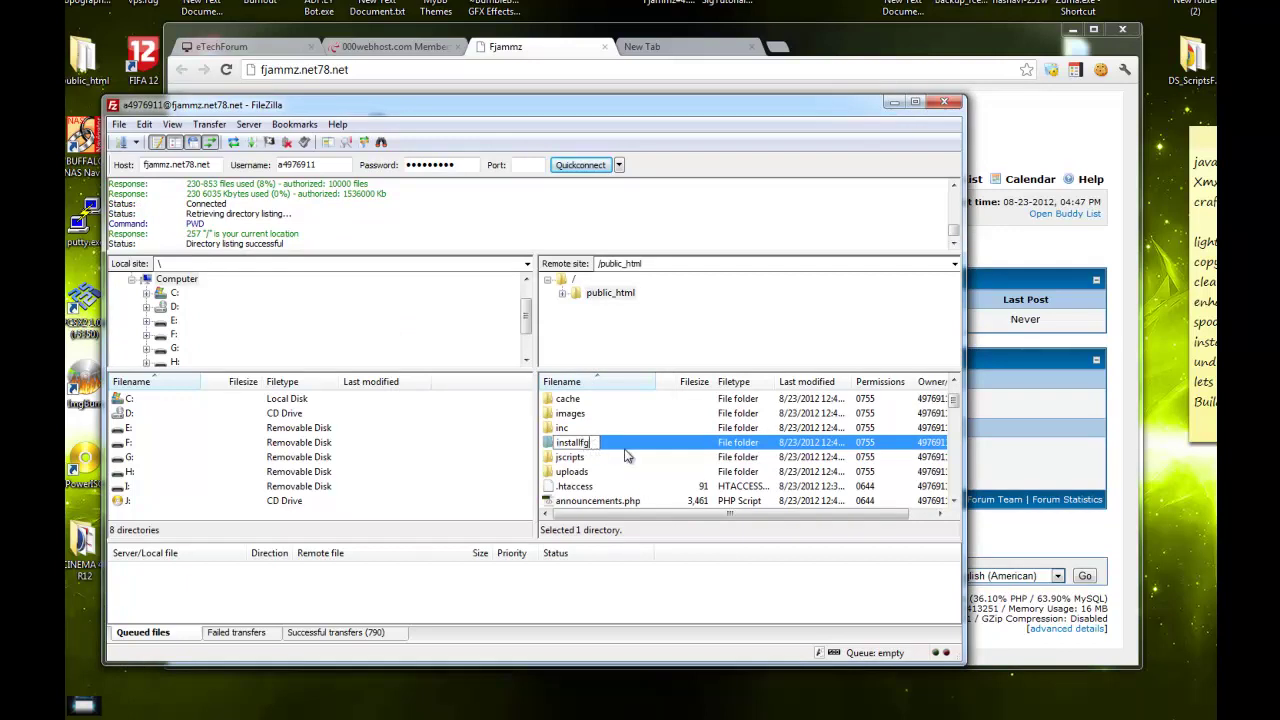
{"action": "key", "text": "Return"}
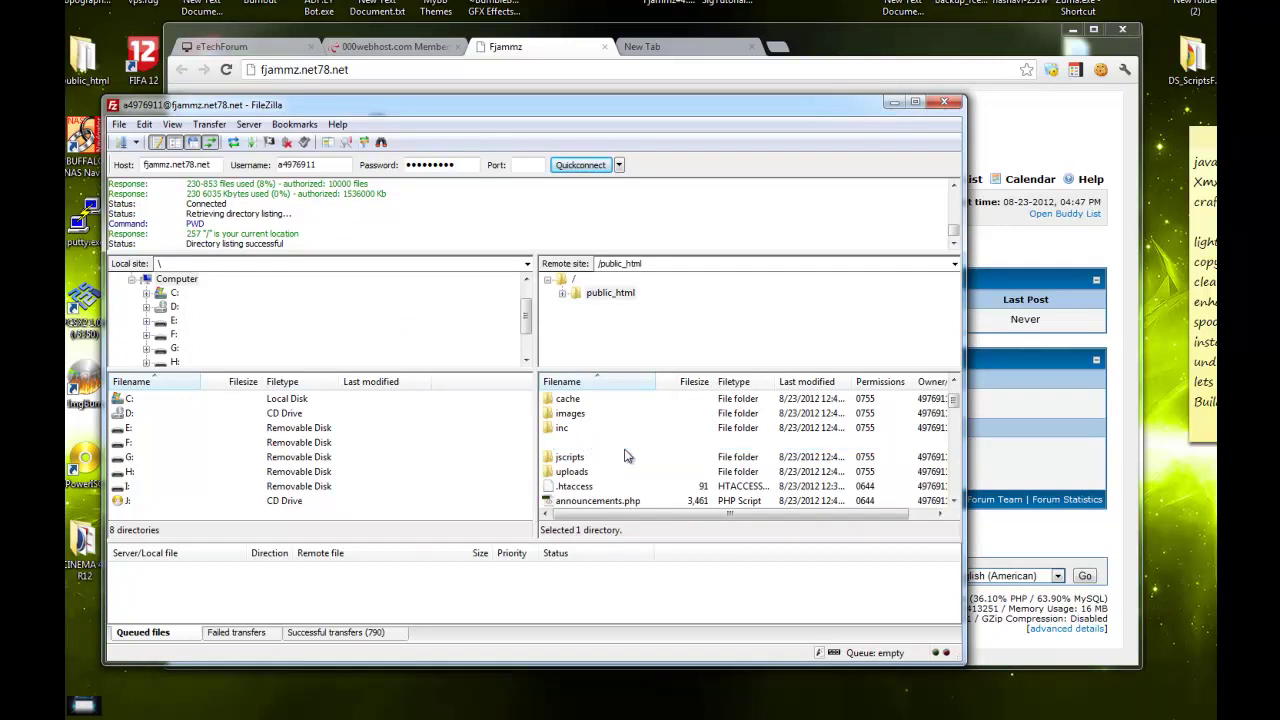
Step: Reload the Fjammz forum page in Chrome to confirm it still loads
{"action": "left_click", "coordinate": [836, 66]}
{"action": "key", "text": "Return"}
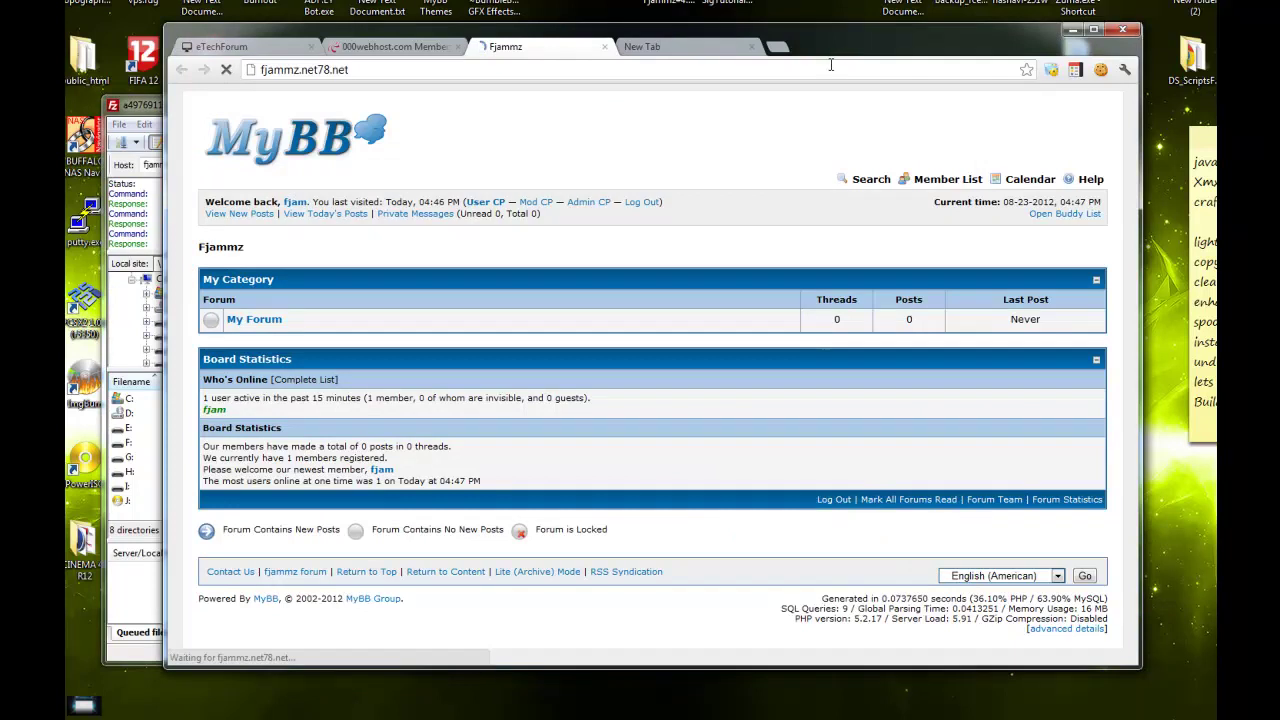